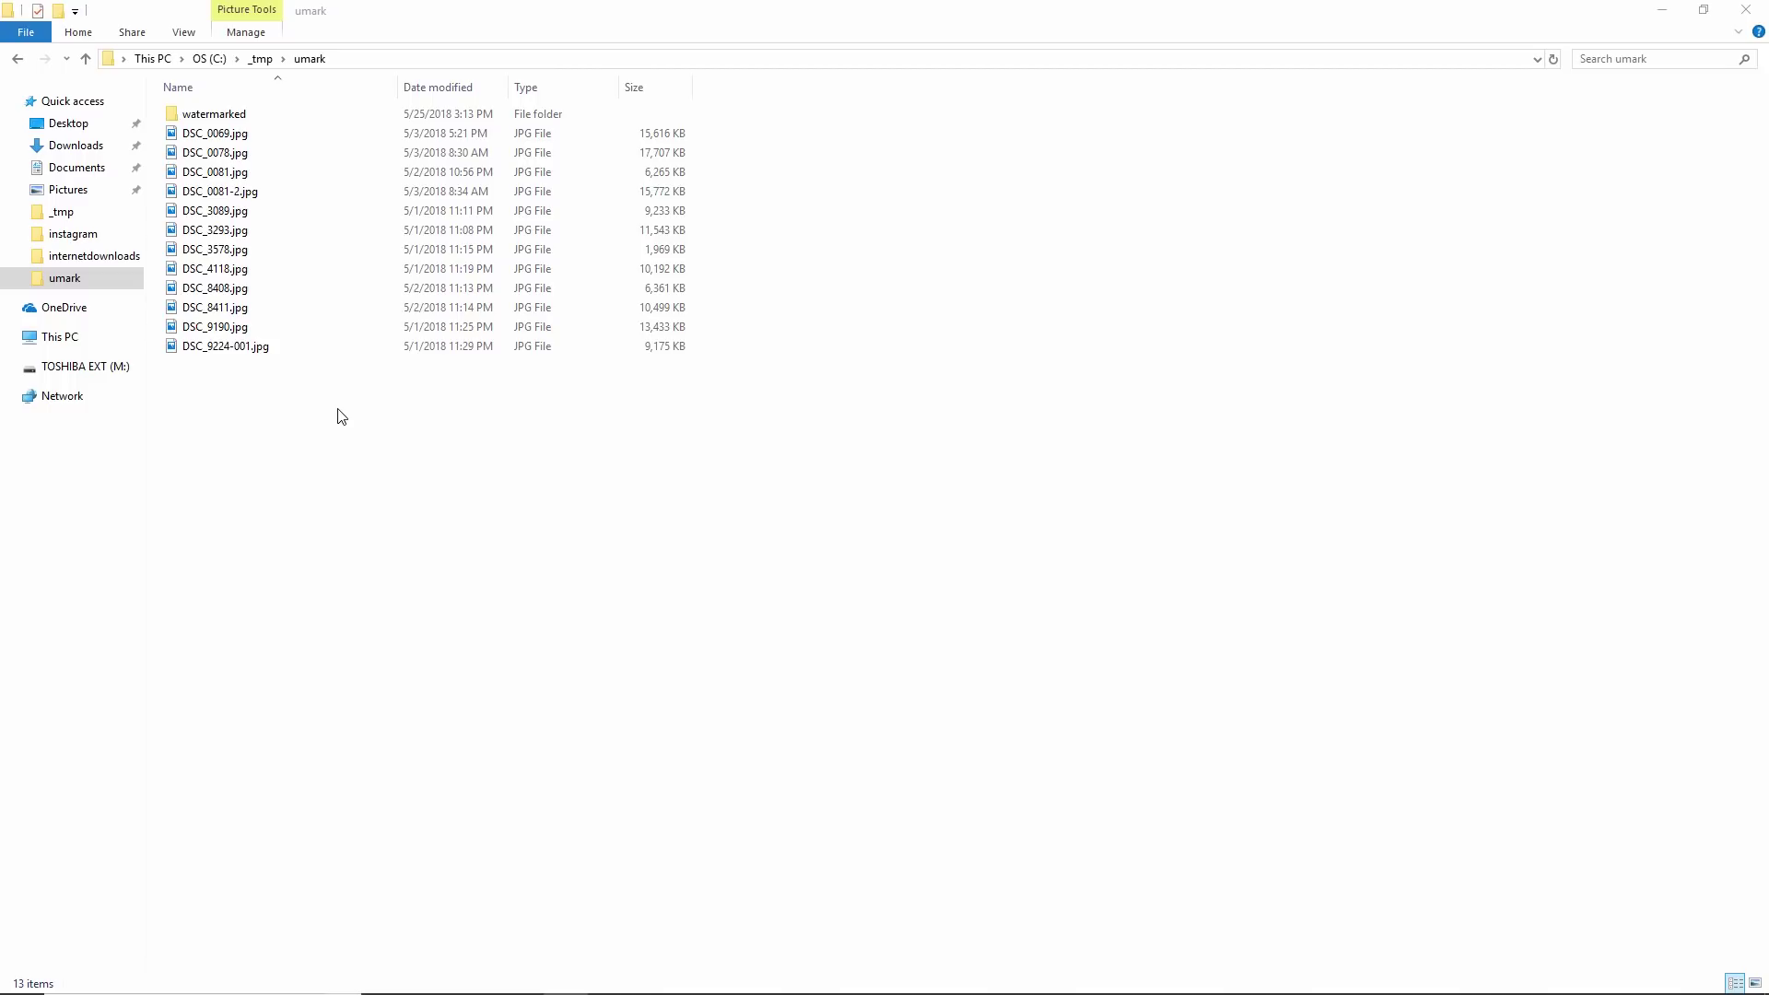
# View the photo DSC_0069.jpg from the umark folder, and close the viewer again.
pyautogui.doubleClick(233, 140)
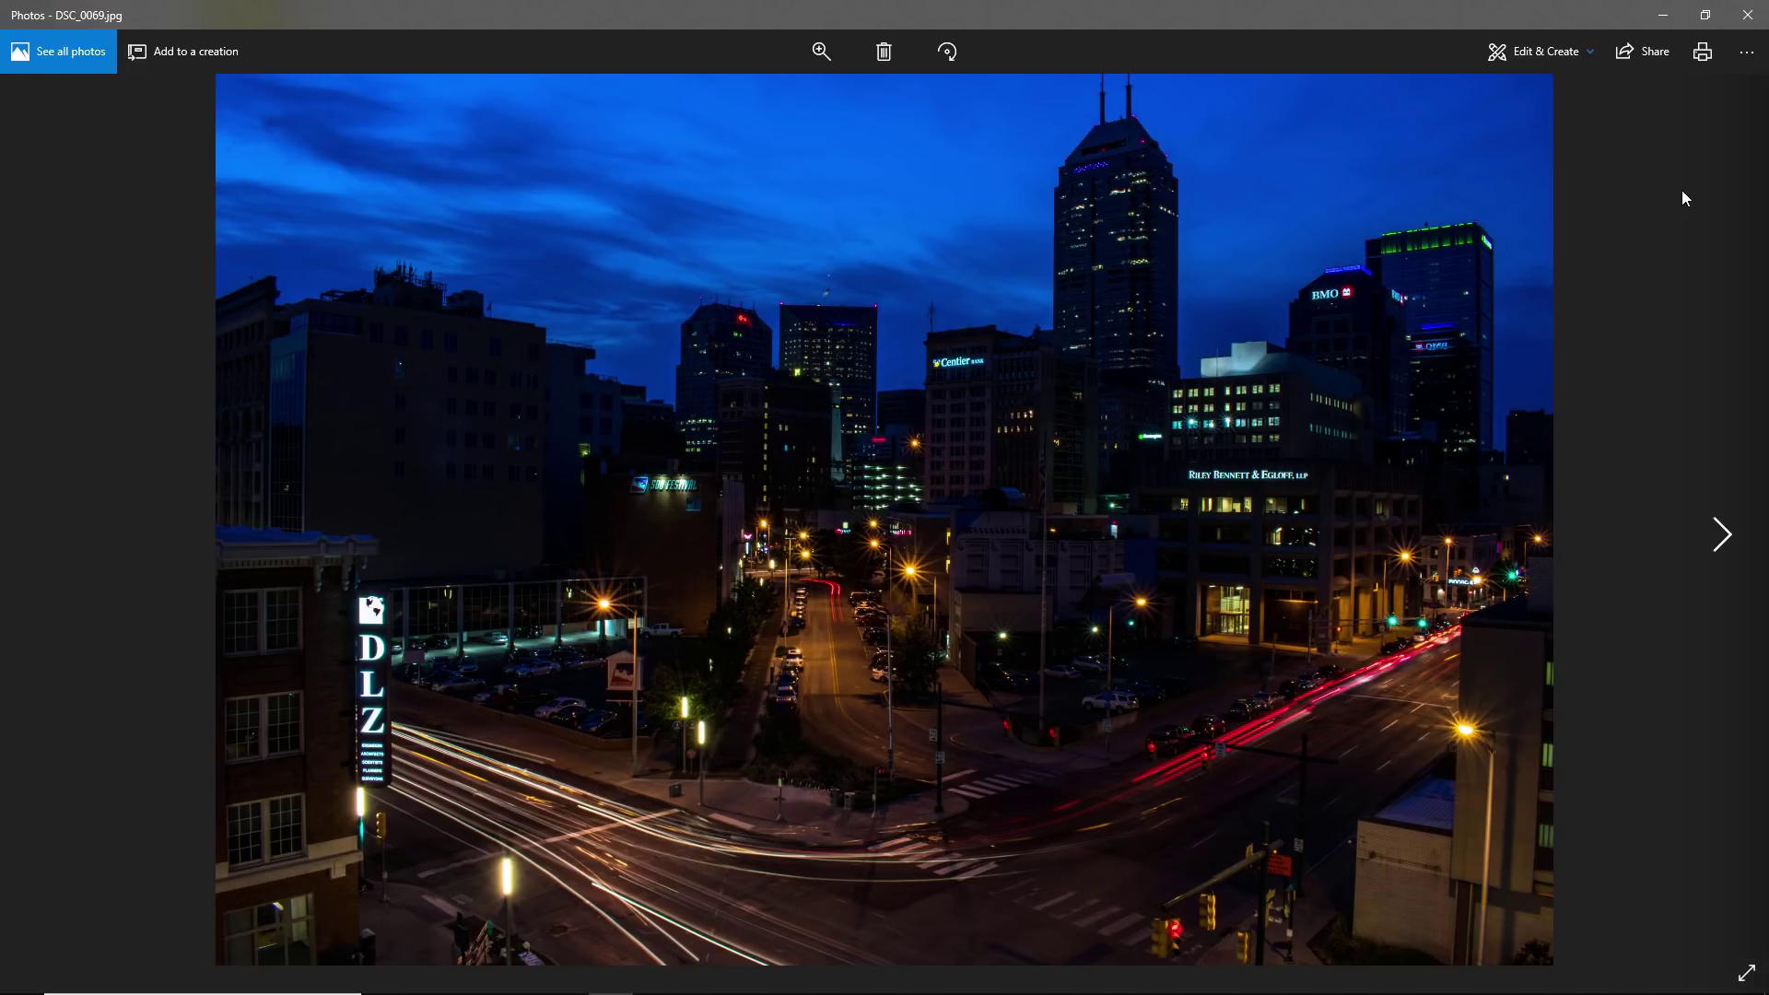
pyautogui.click(1748, 20)
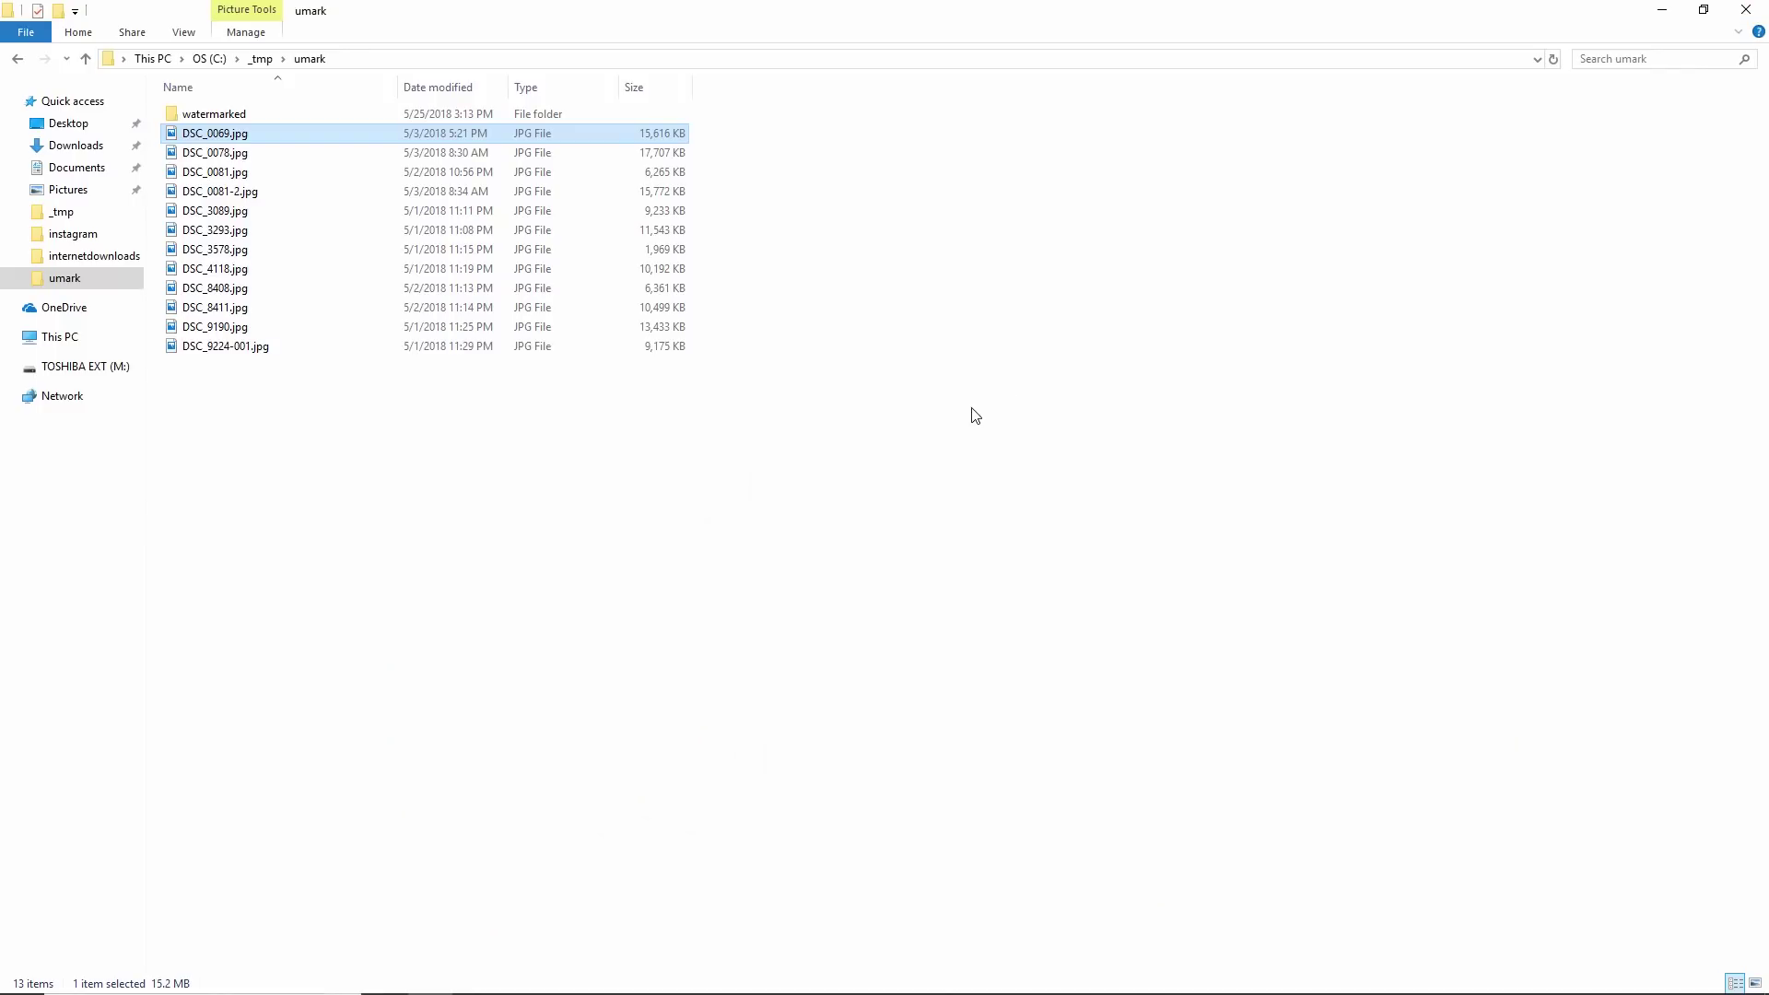
pyautogui.click(976, 416)
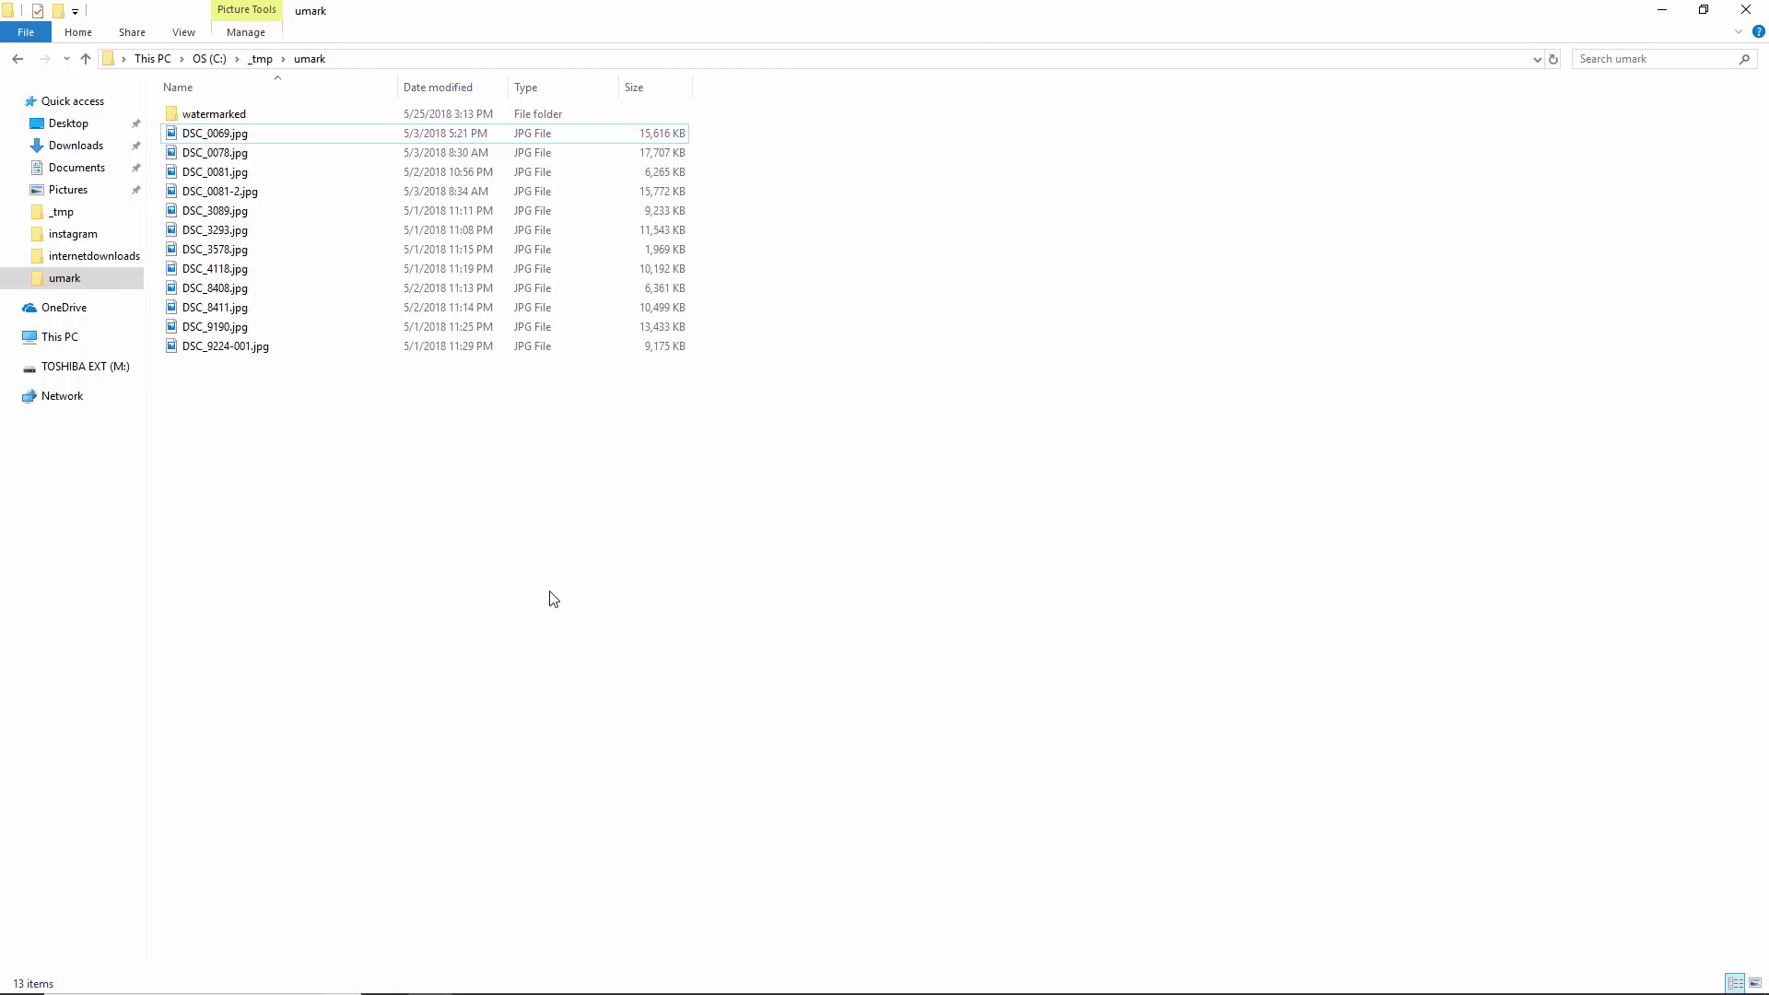
# Switch to the browser showing the uMark product site and view its sample watermarked photos.
pyautogui.click(476, 976)
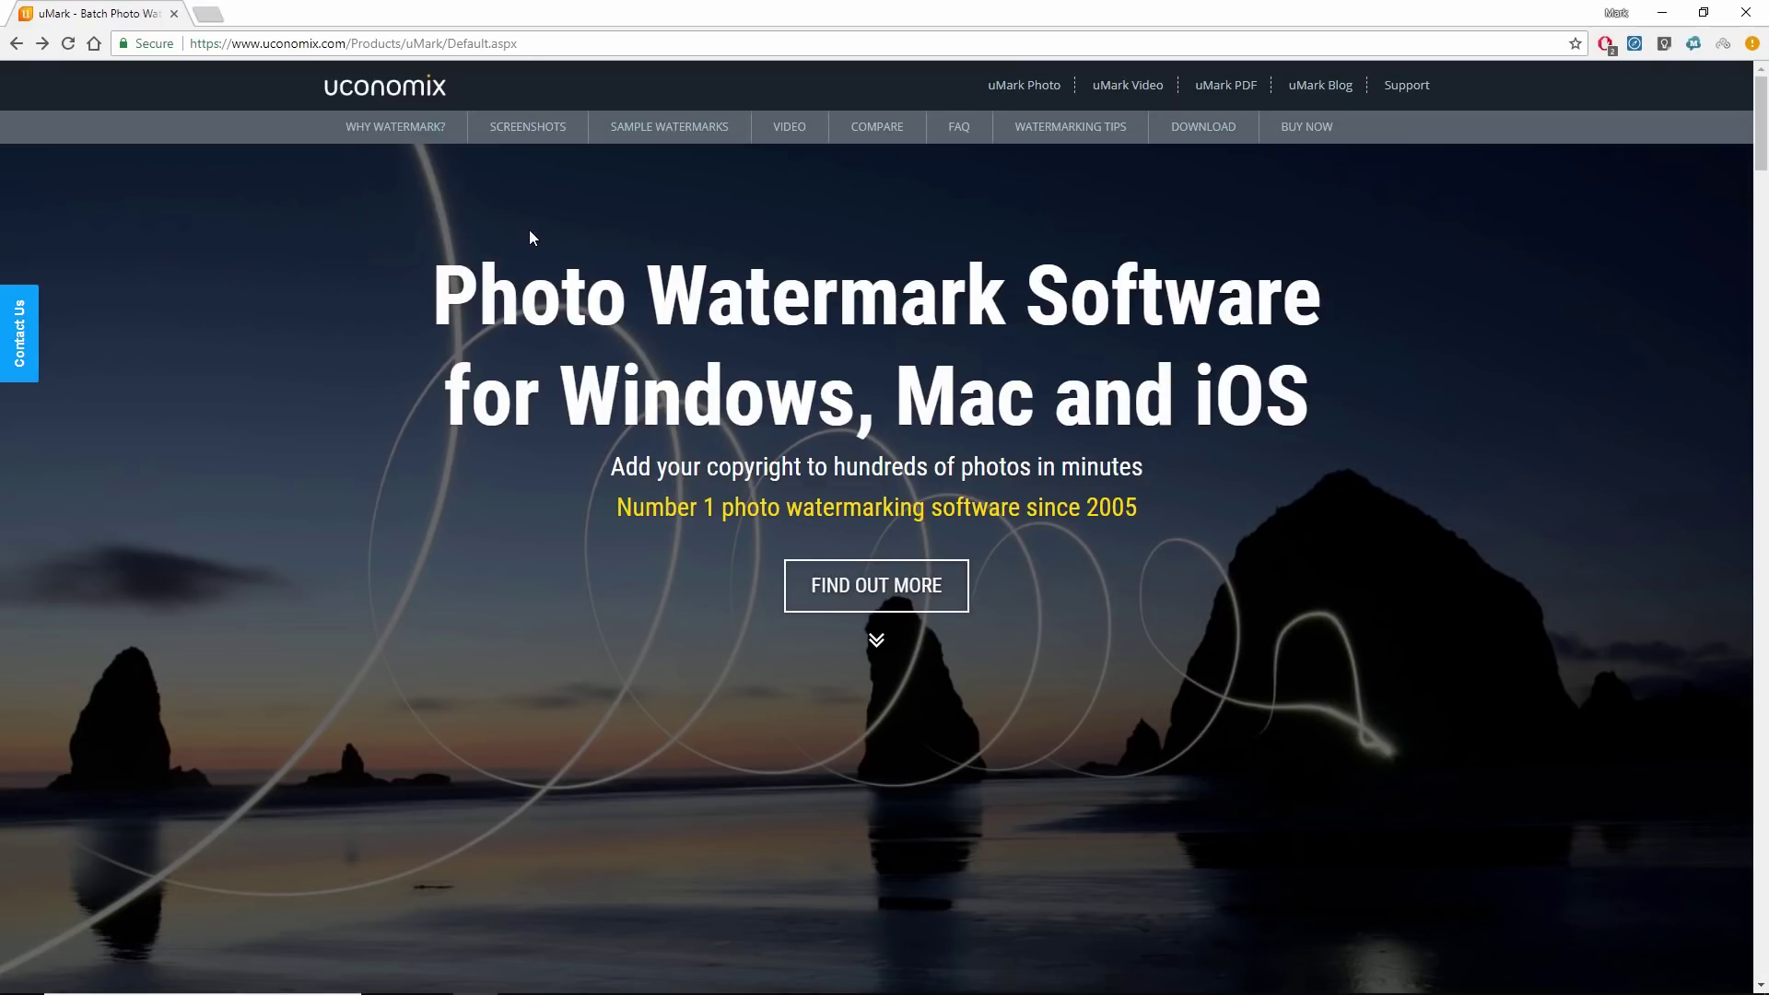
pyautogui.click(537, 44)
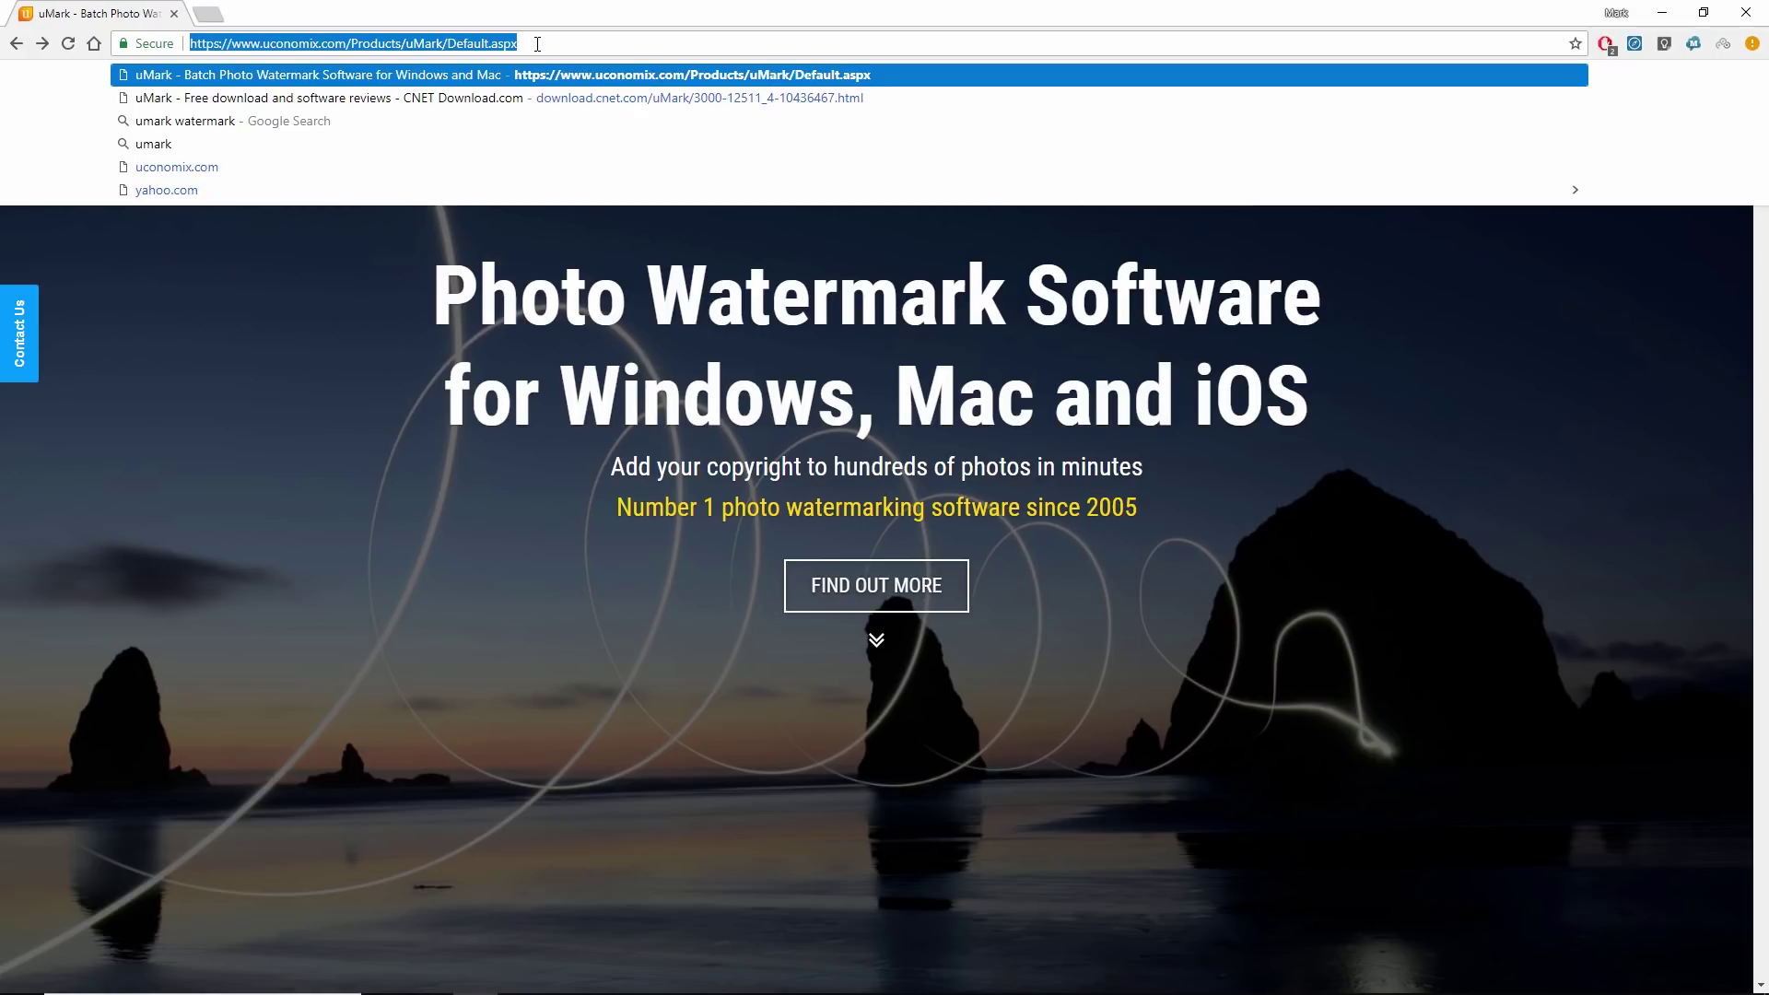
pyautogui.click(361, 384)
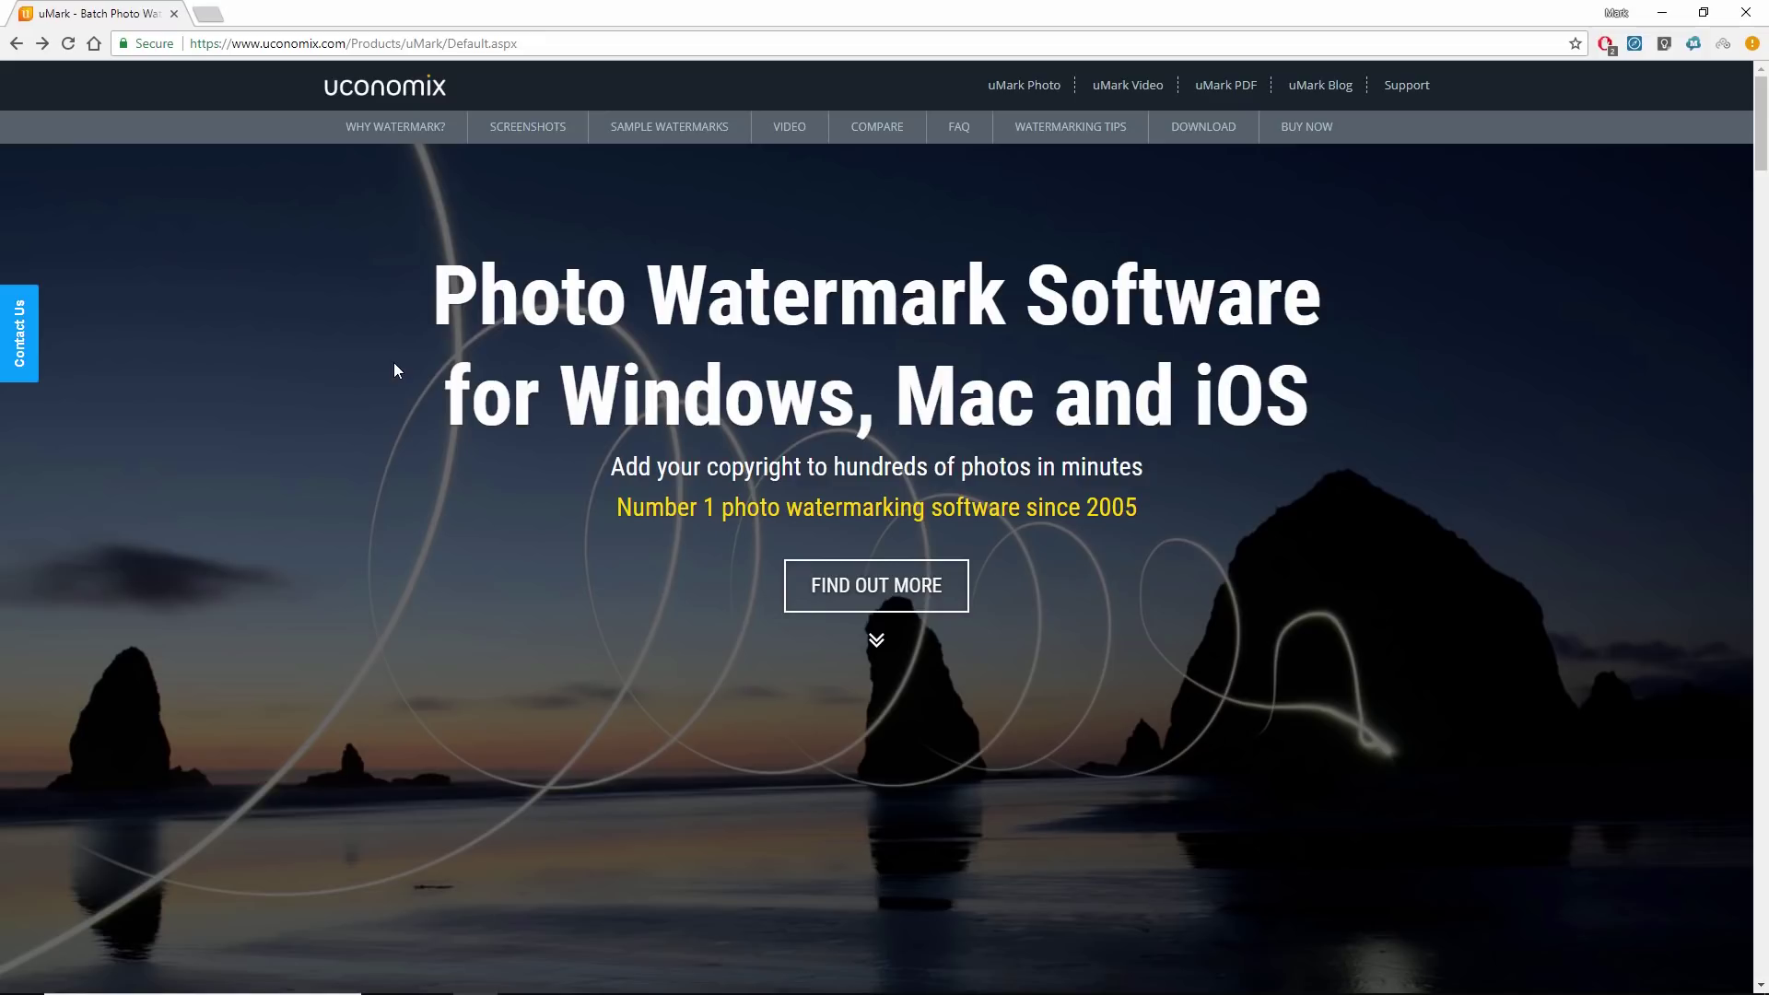
pyautogui.click(656, 130)
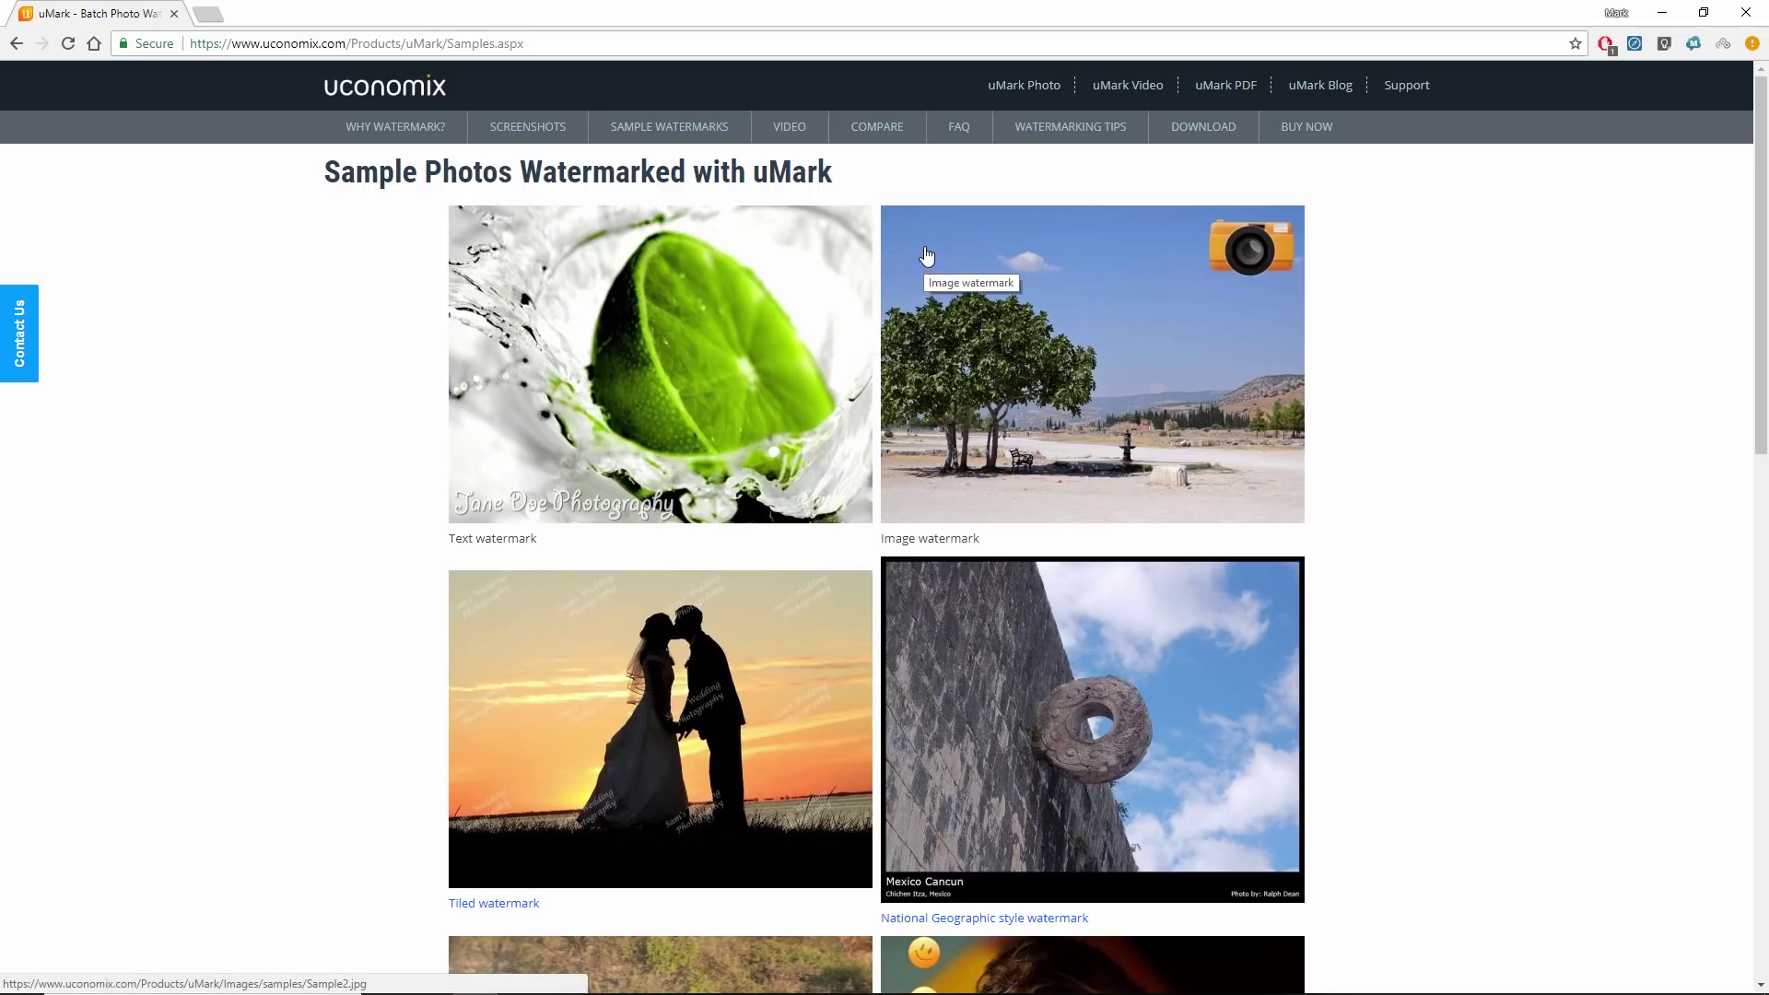
# Examine the uMark Free versus Professional comparison, including watermark tiling, output file resizing, custom JPEG quality and price.
pyautogui.click(876, 135)
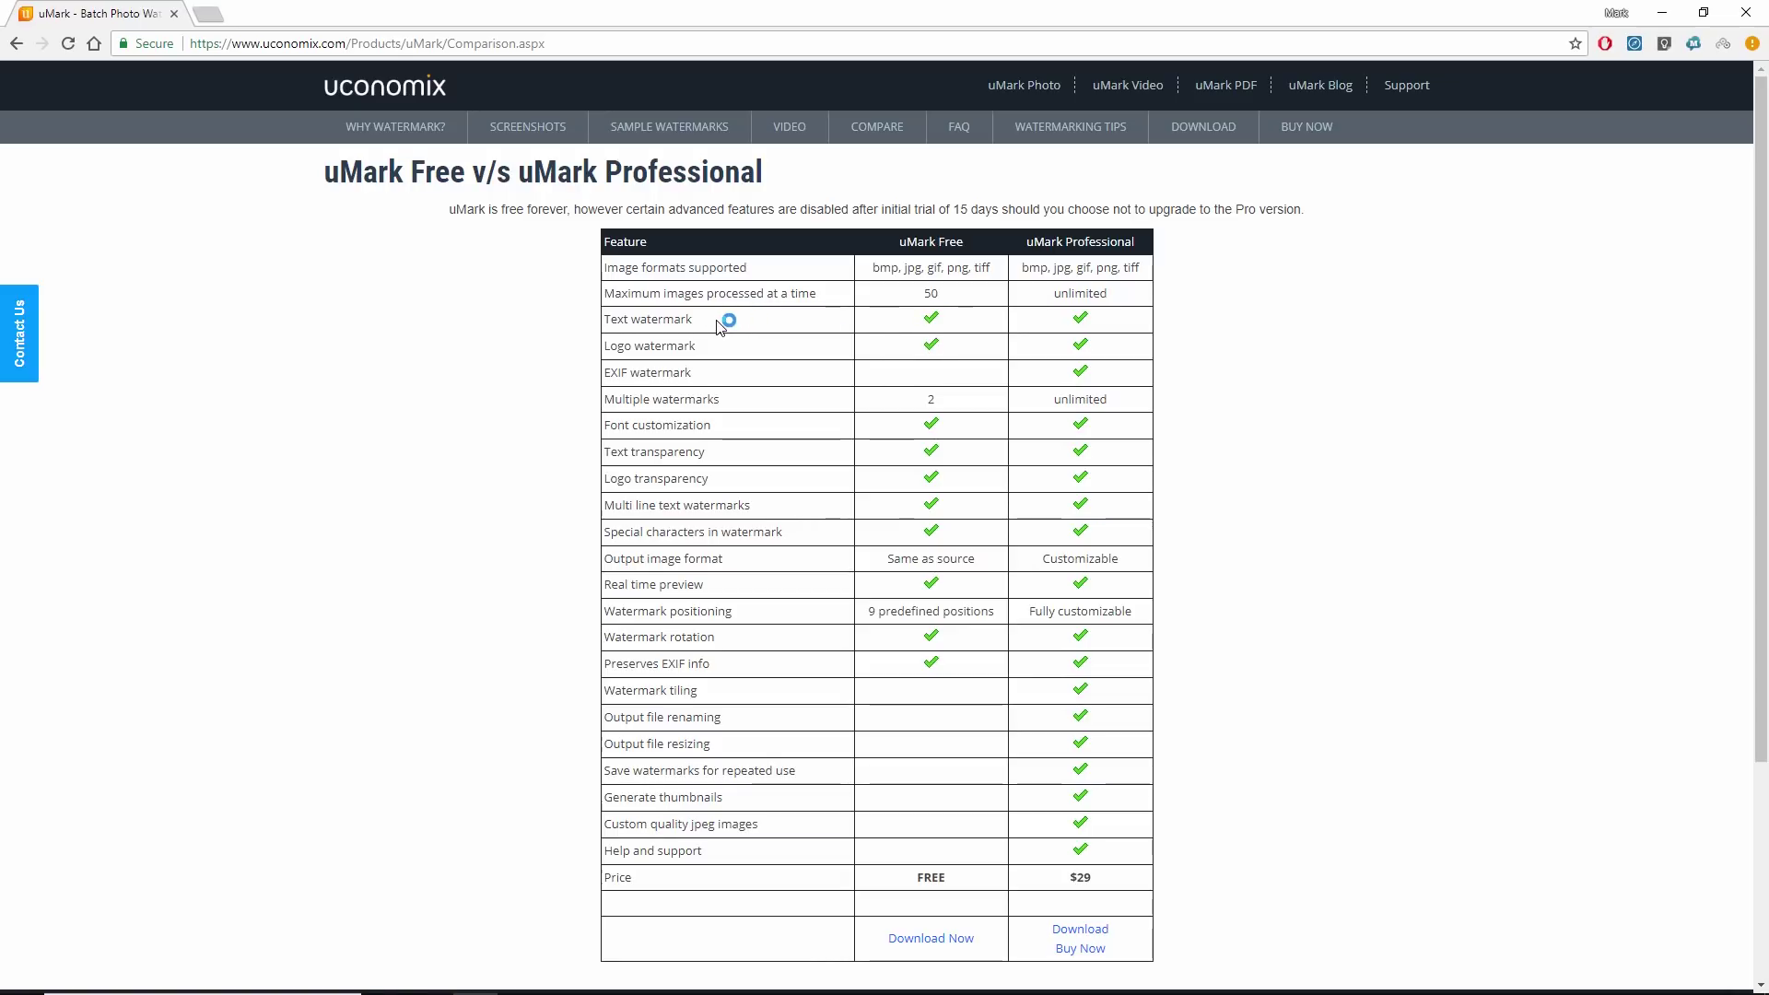
pyautogui.scroll(-1, 716, 581)
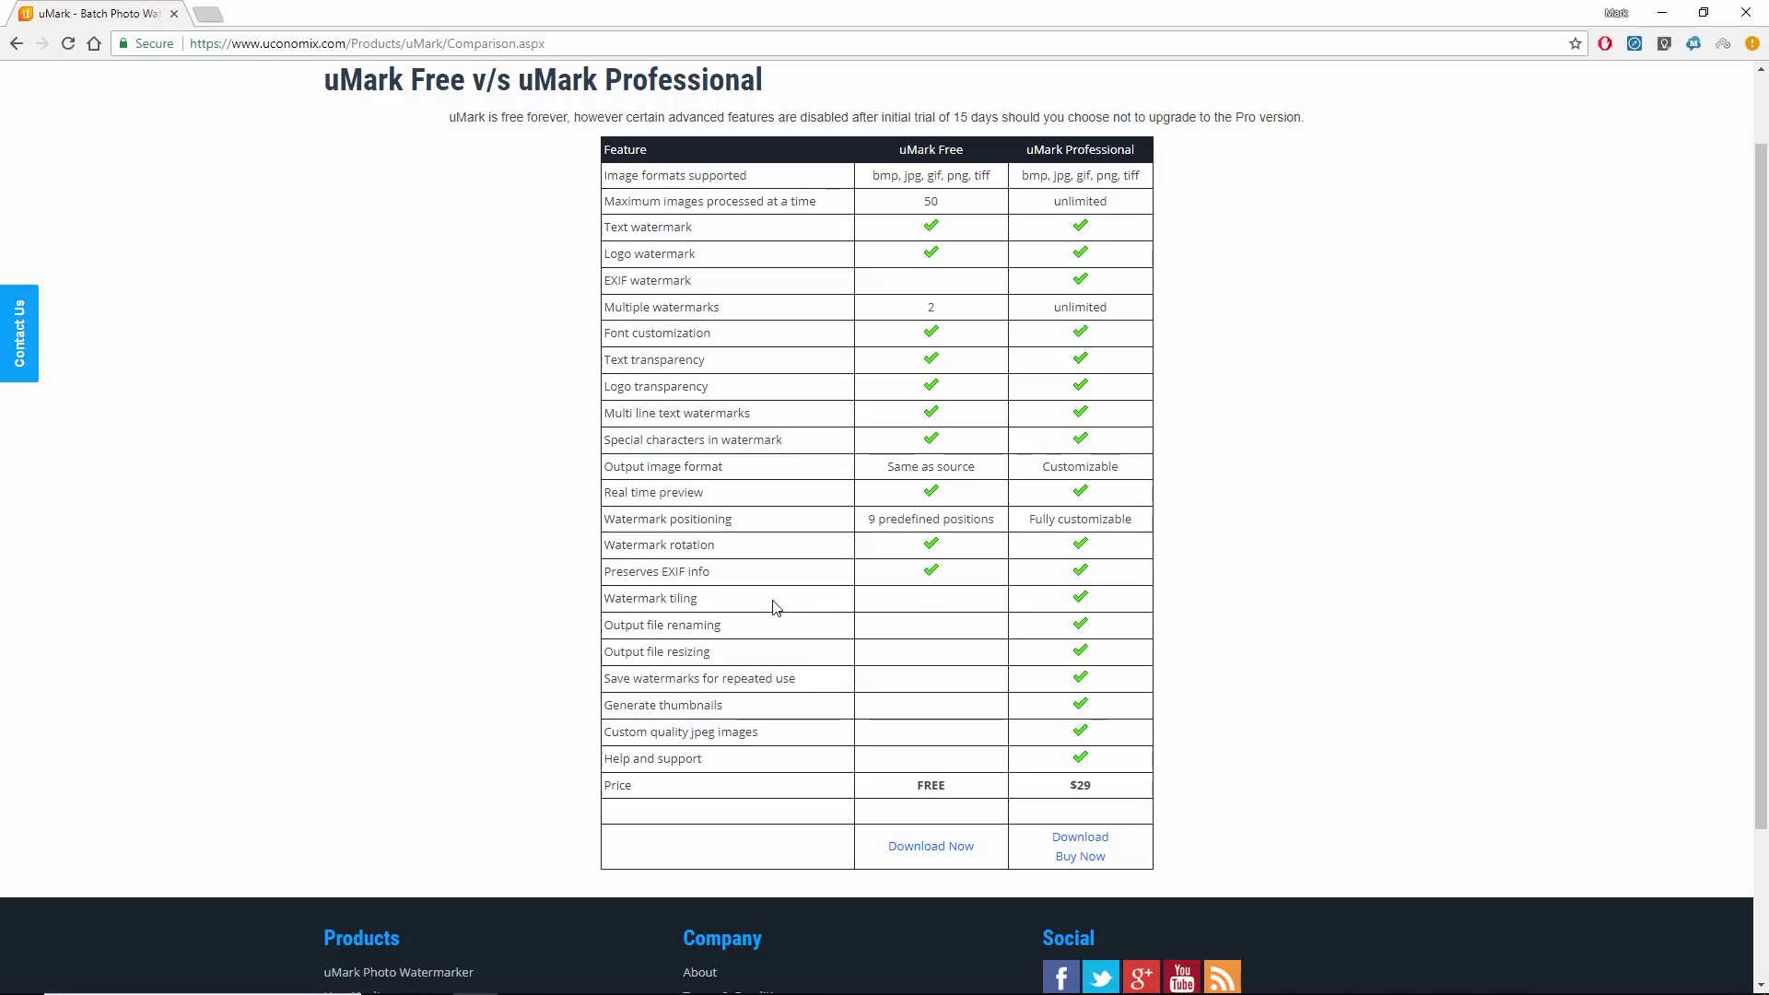
pyautogui.moveTo(705, 599); pyautogui.dragTo(606, 601)
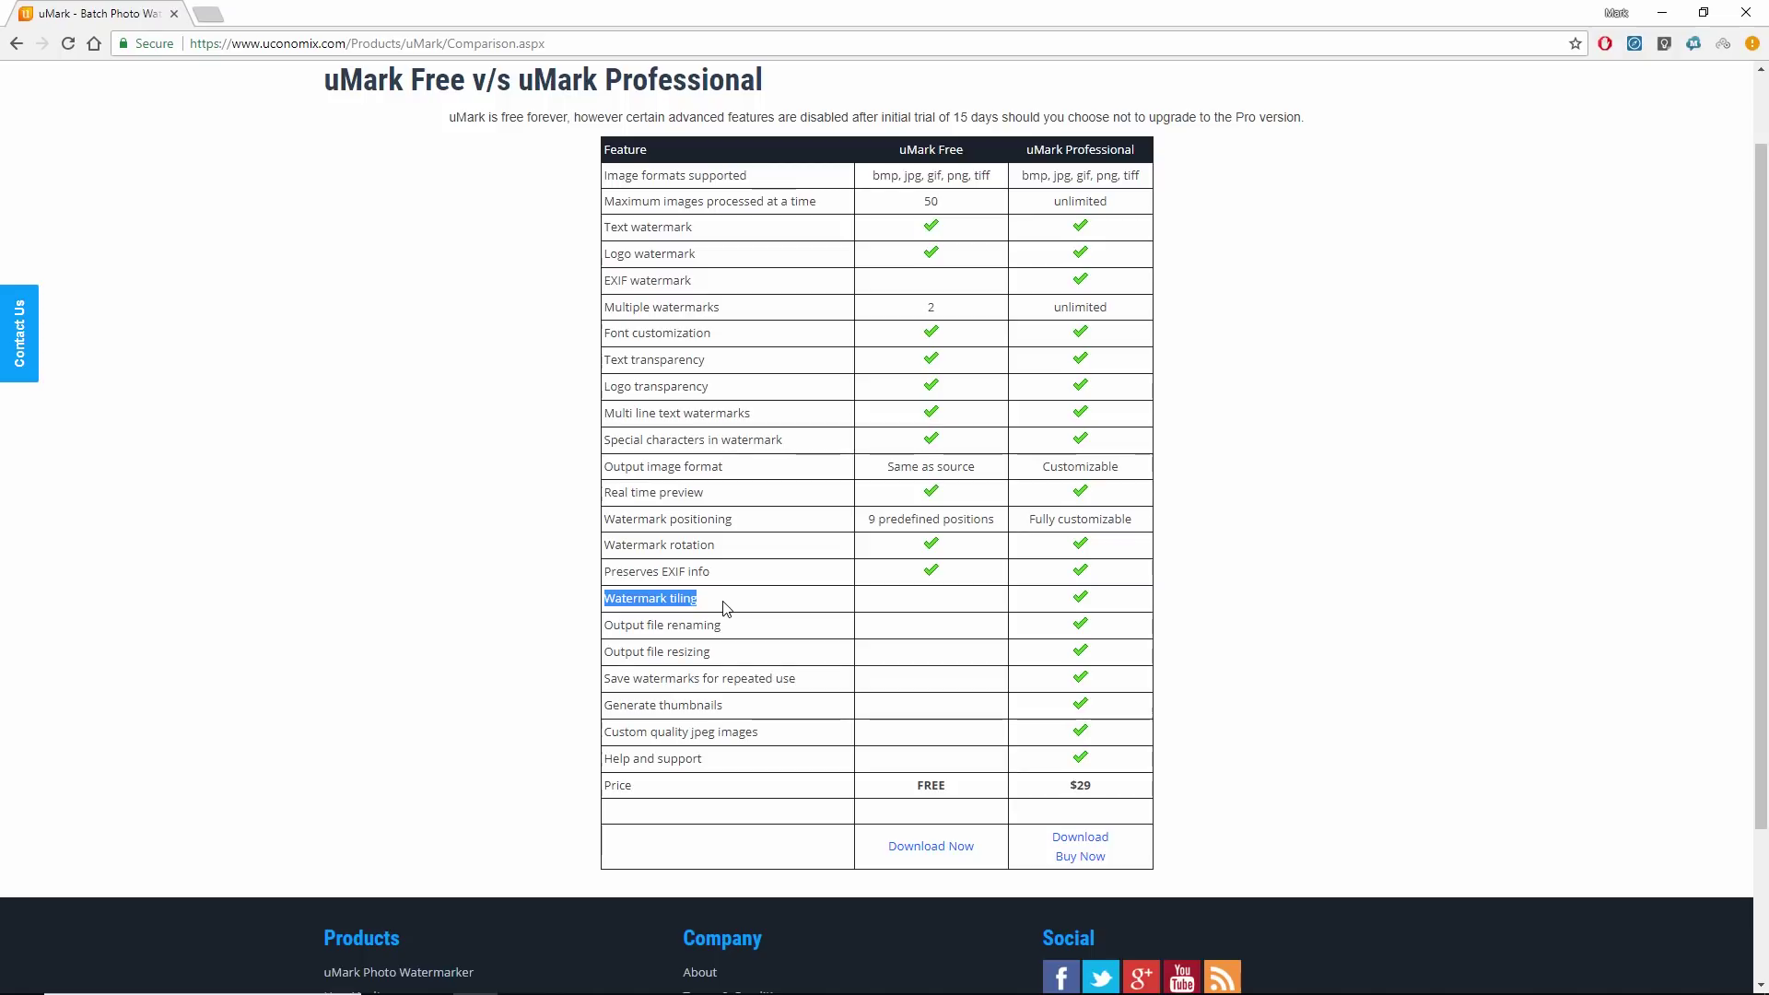
pyautogui.click(737, 660)
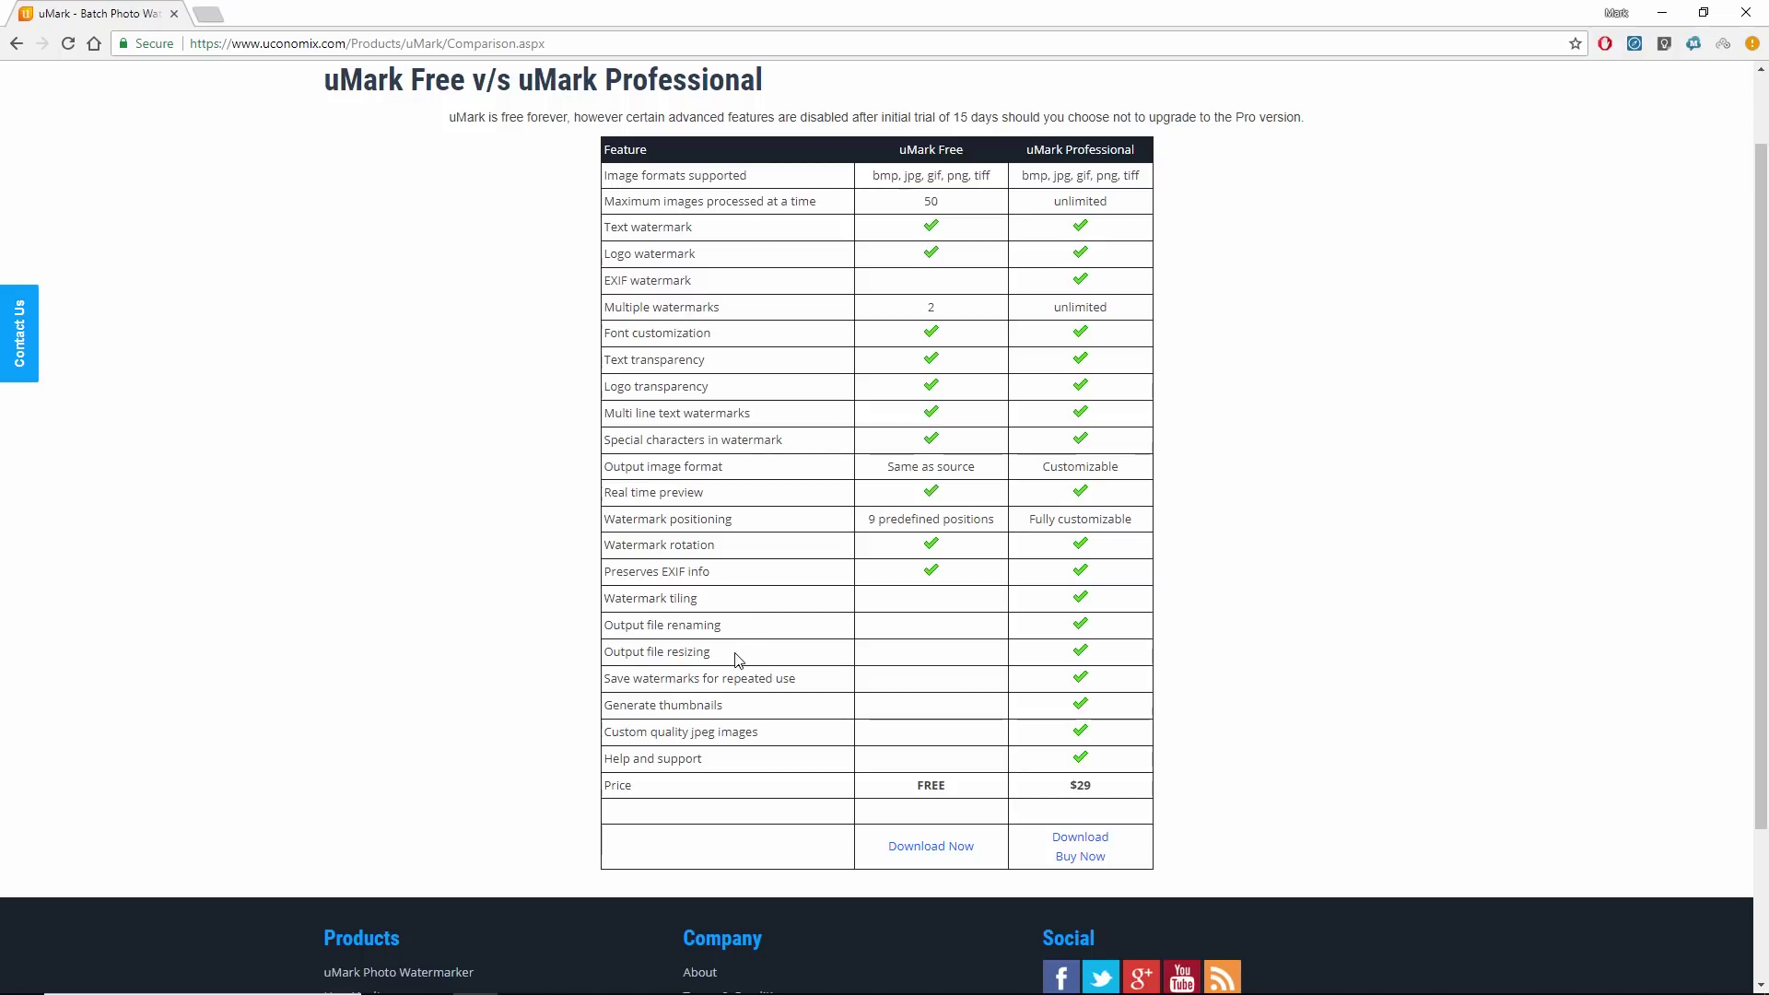
pyautogui.moveTo(641, 652); pyautogui.dragTo(707, 652)
pyautogui.click(718, 659)
pyautogui.moveTo(760, 738); pyautogui.dragTo(652, 734)
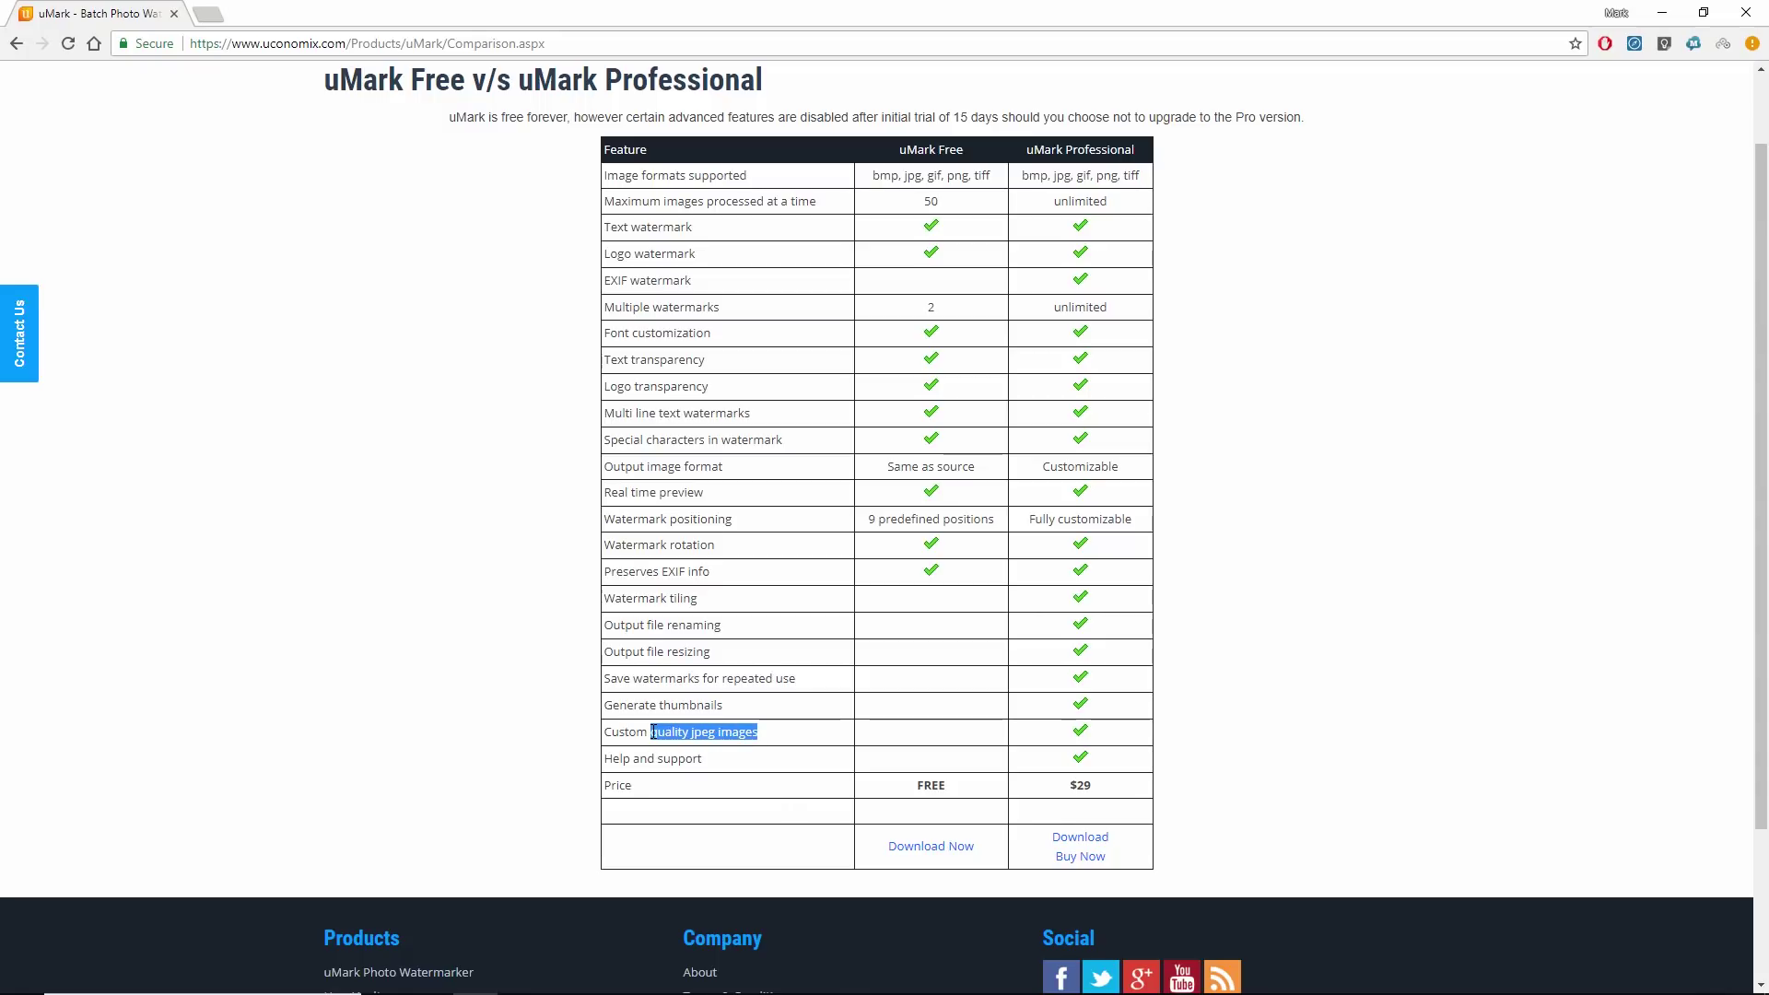
pyautogui.click(769, 732)
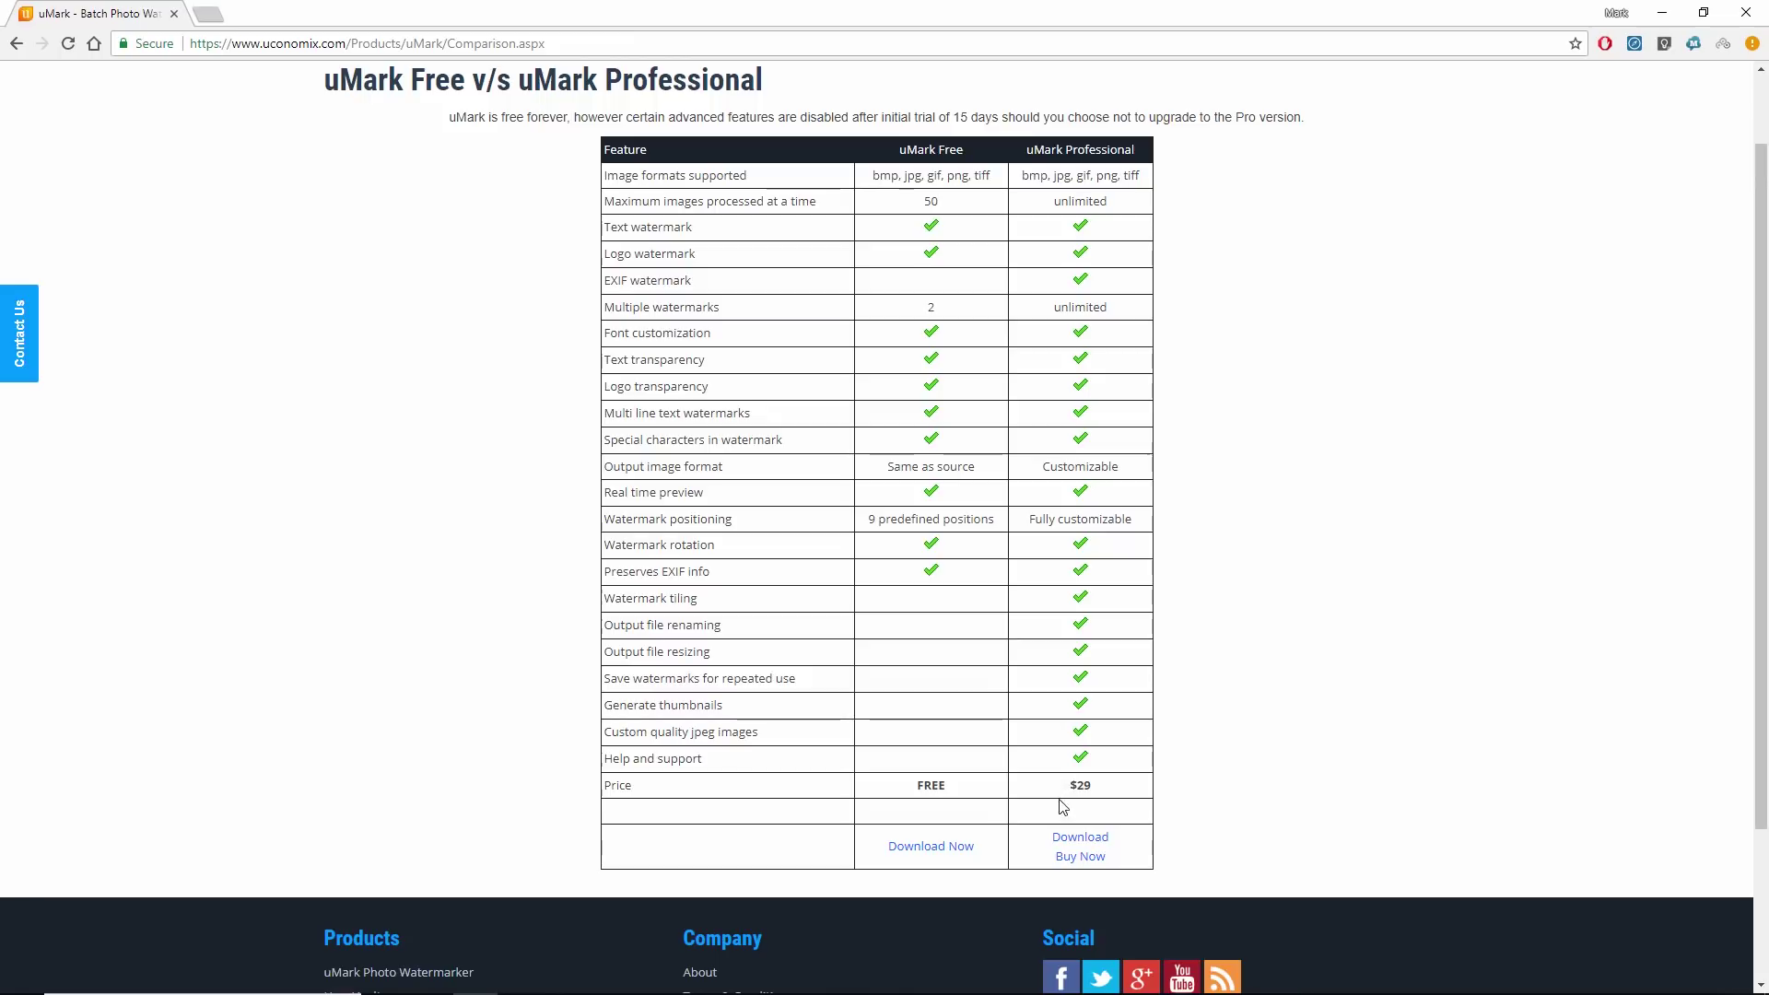
pyautogui.moveTo(1095, 789); pyautogui.dragTo(1073, 788)
pyautogui.click(1057, 791)
pyautogui.scroll(1, 553, 378)
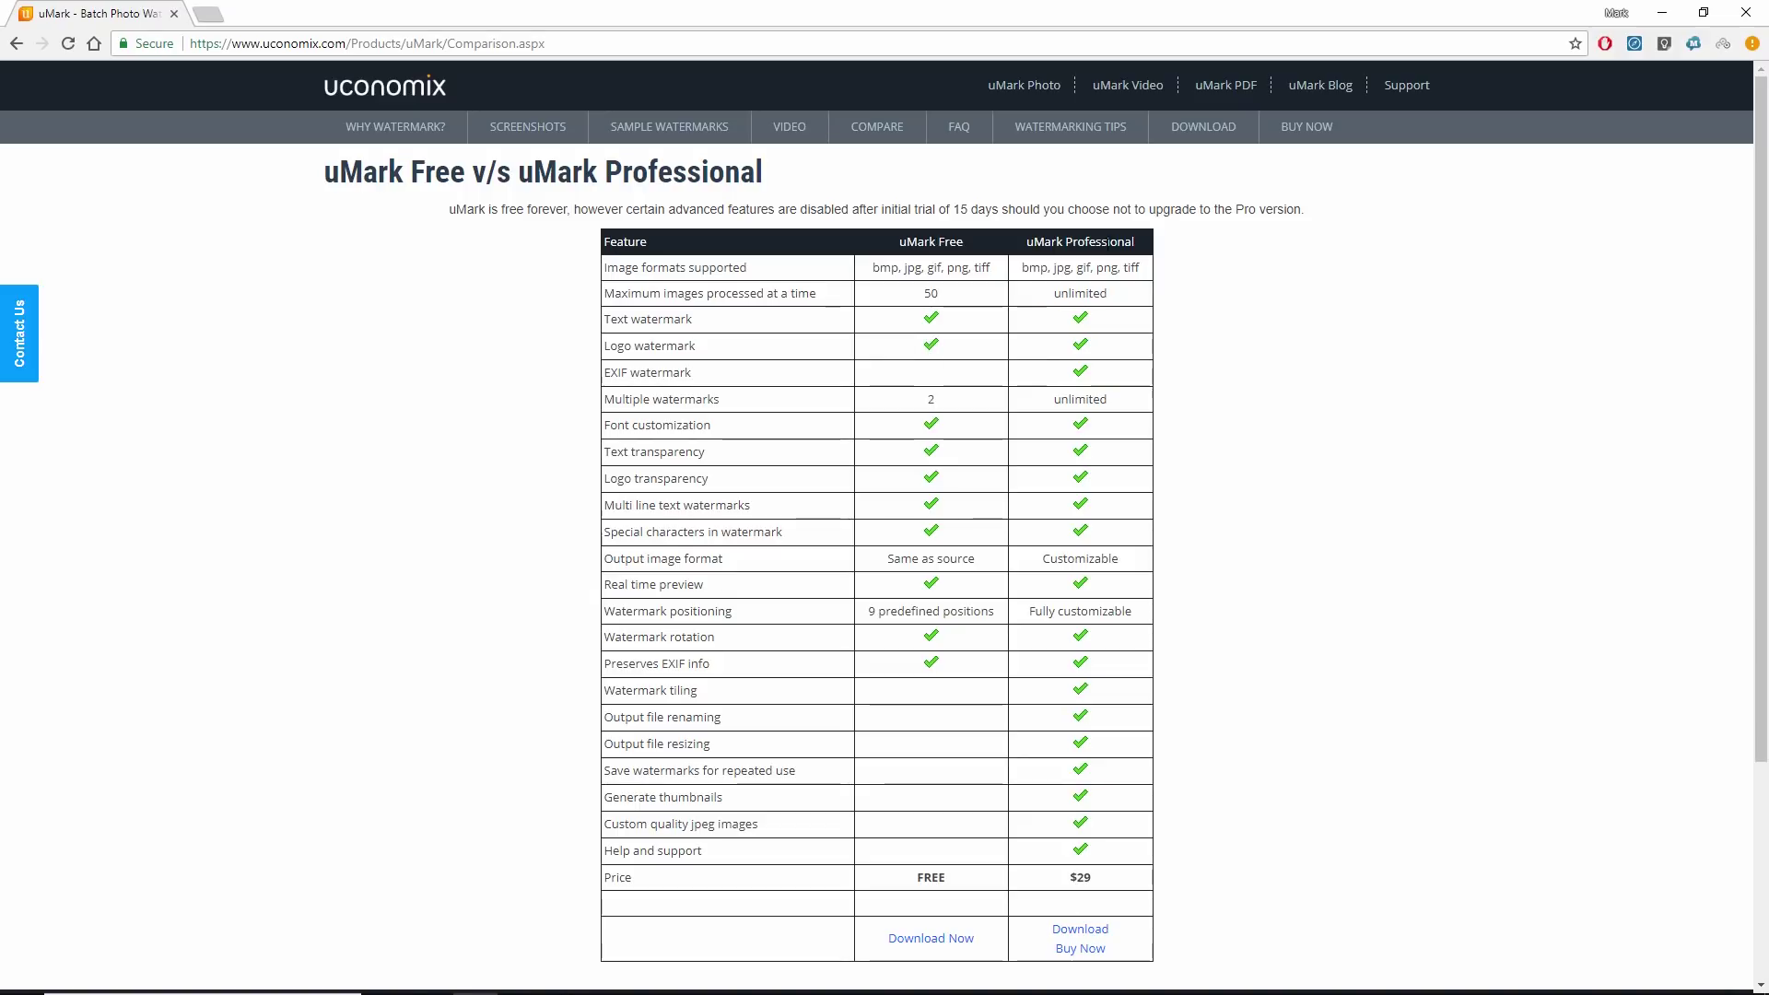
# Download the 64 bit uMark Photo Watermarker for Windows as uMark-Setup-X64.exe into the internetdownloads folder.
pyautogui.click(1202, 134)
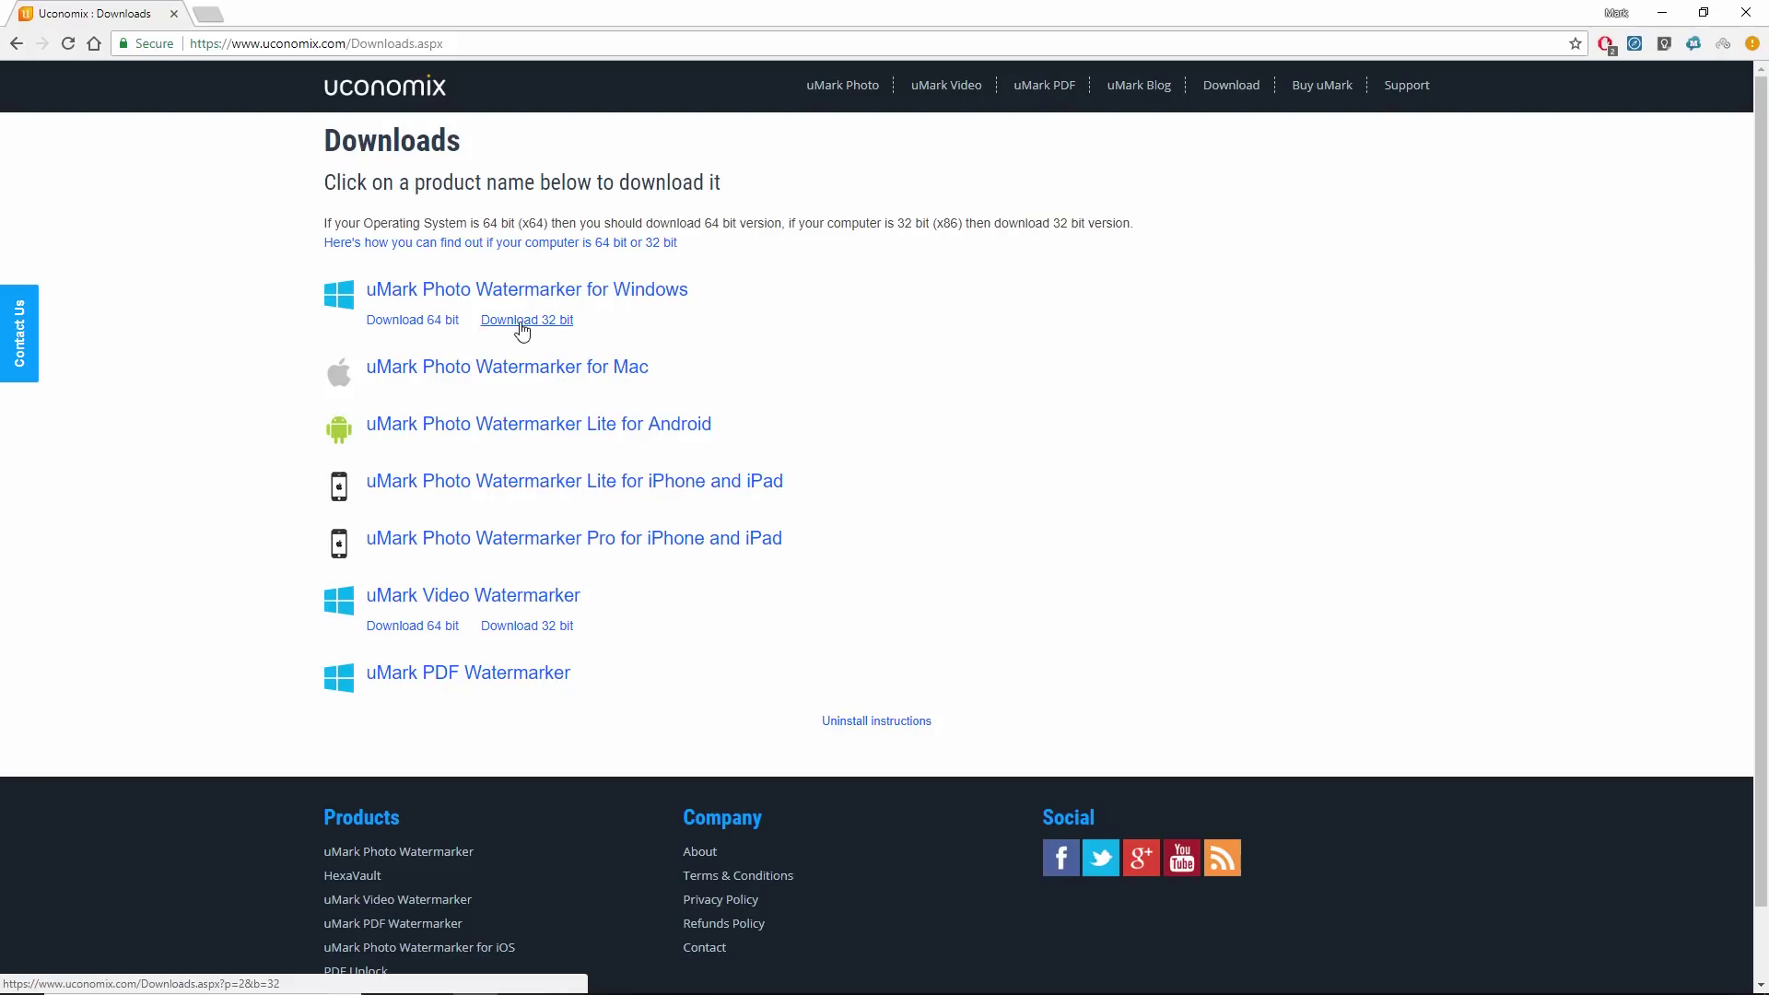
pyautogui.click(430, 323)
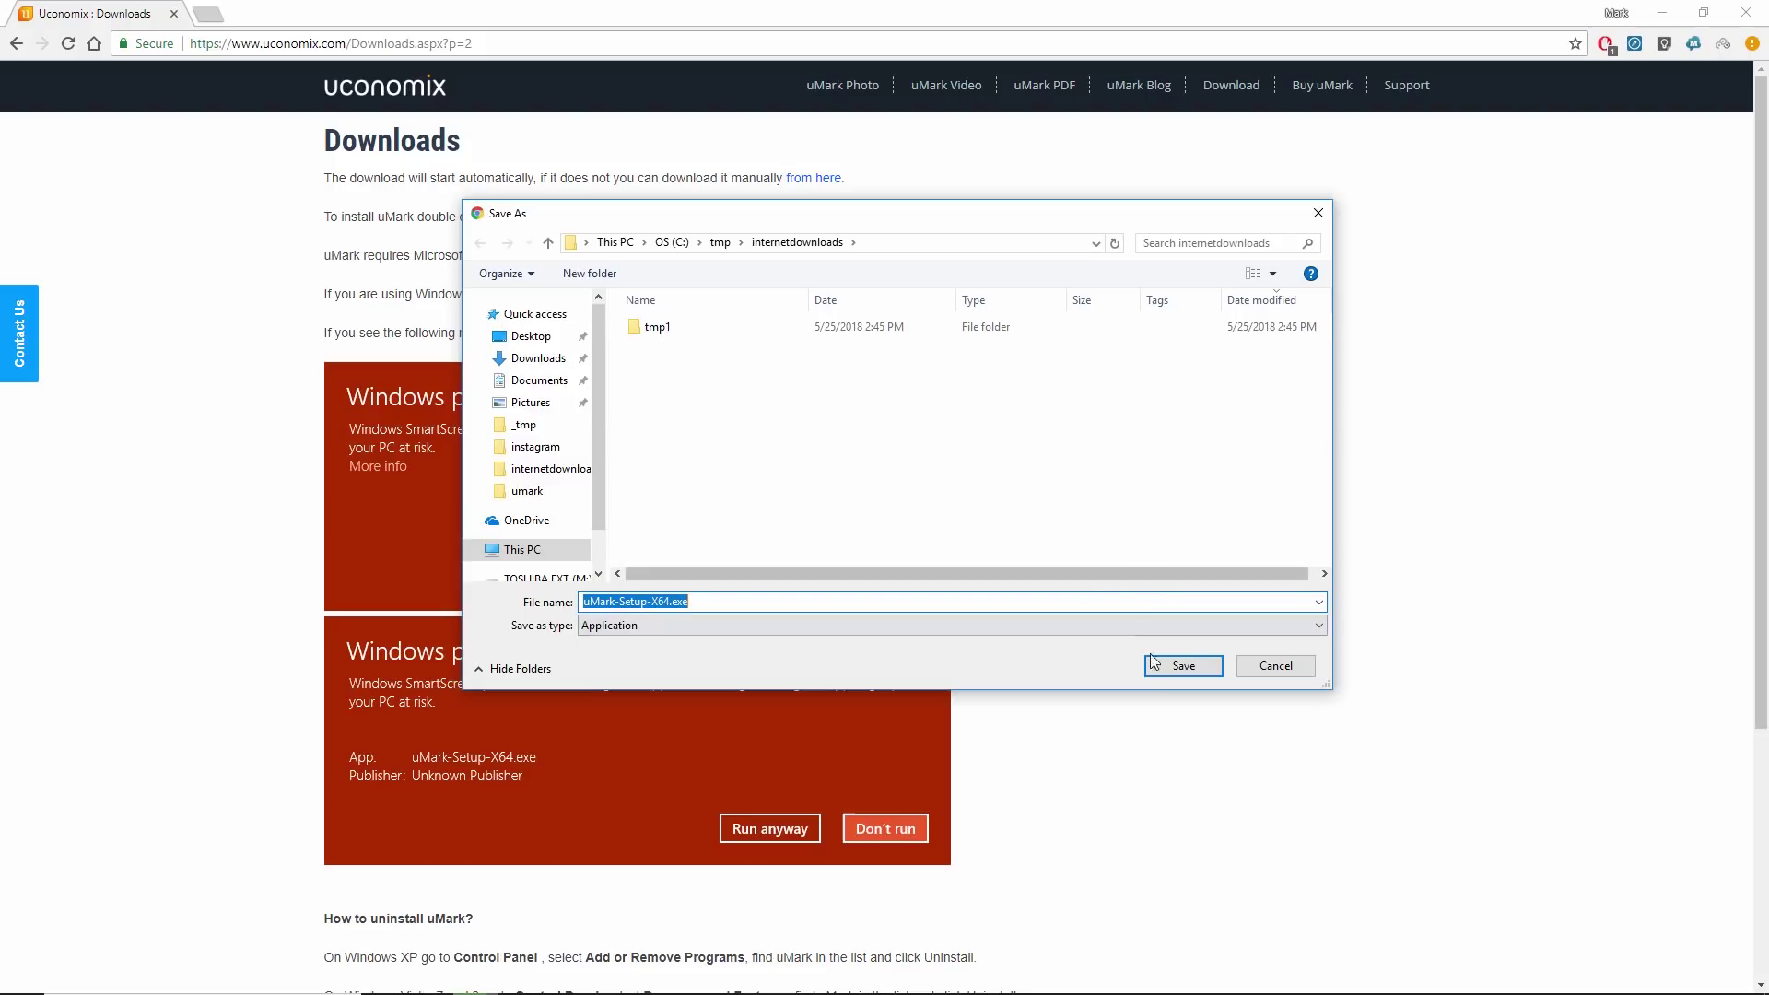
pyautogui.click(1170, 667)
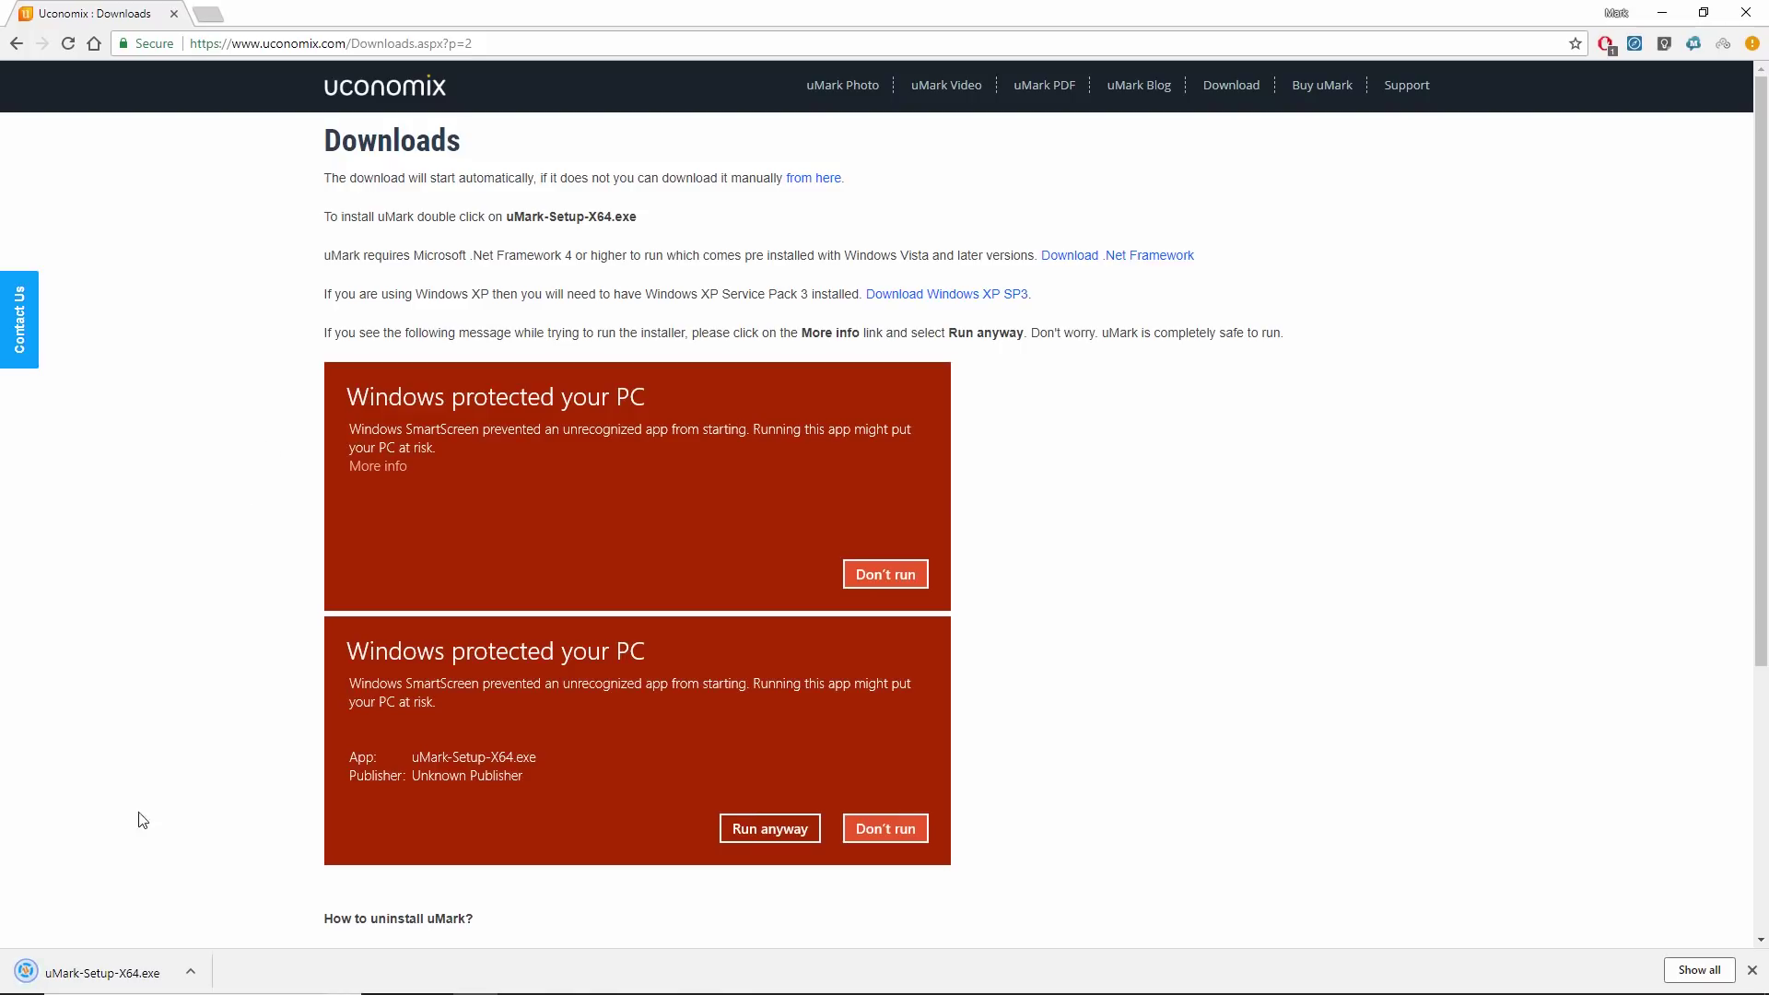
# Run the downloaded installer, accept the license agreement and install into C:\Program Files\uMark 6.
pyautogui.click(105, 974)
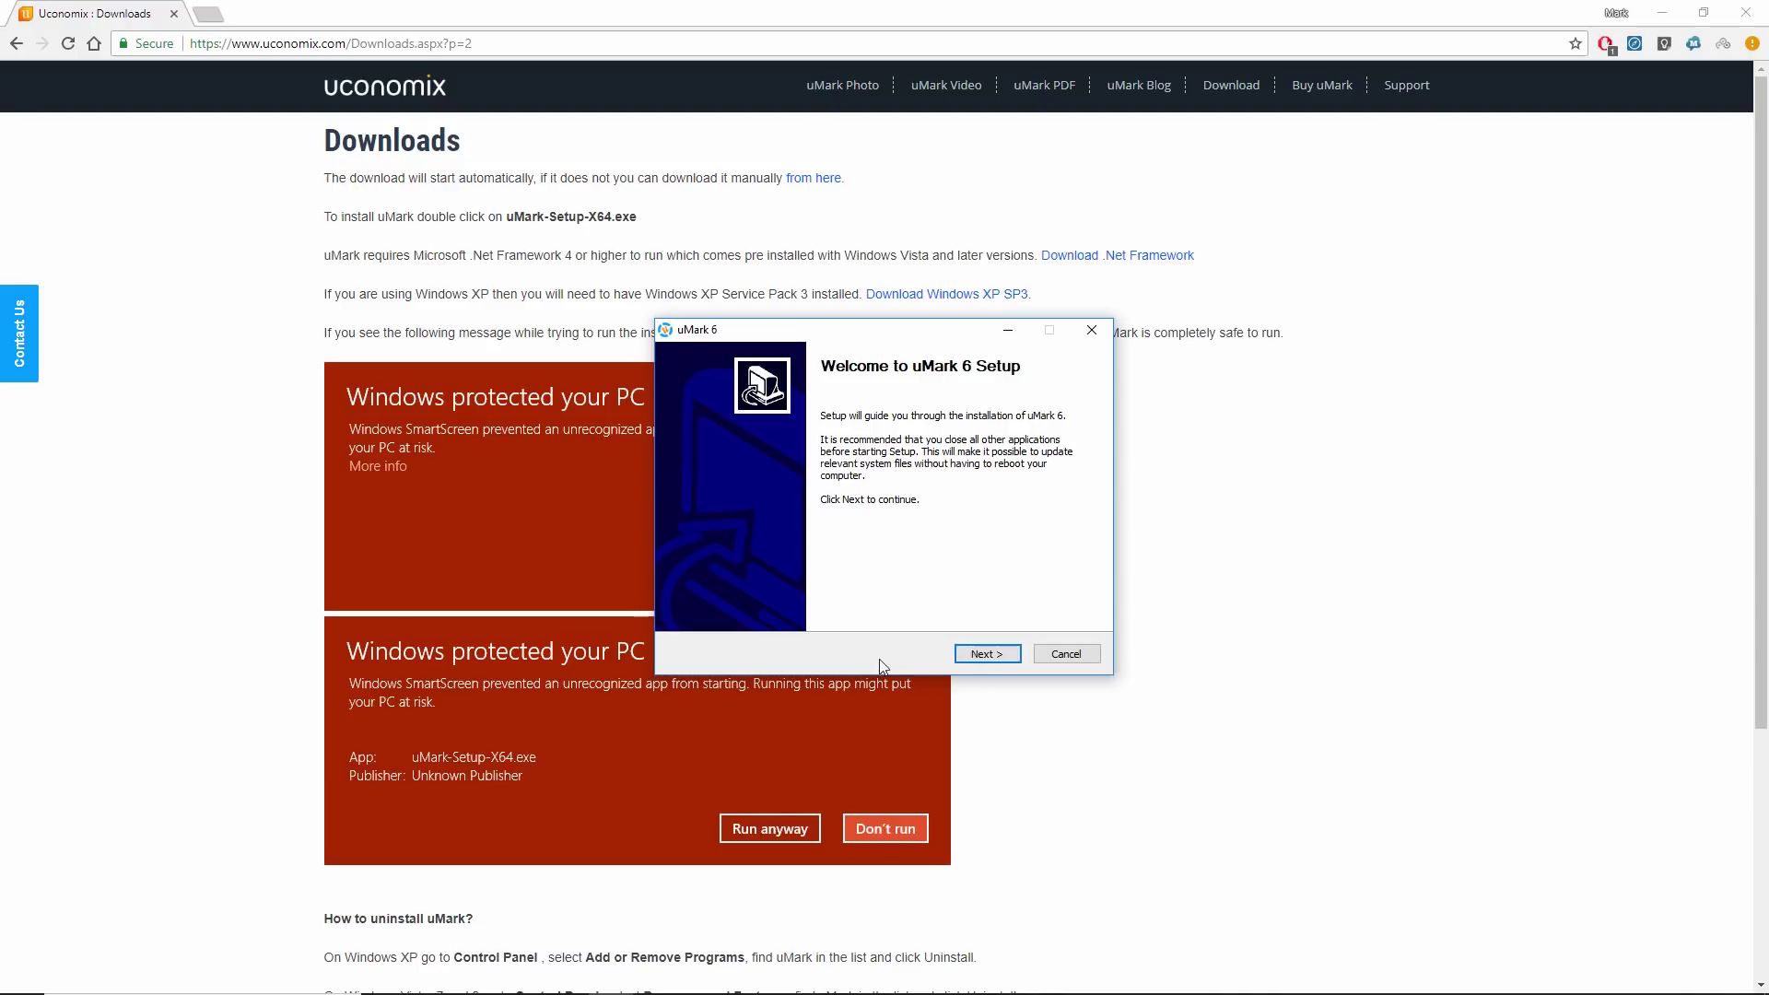
pyautogui.click(986, 655)
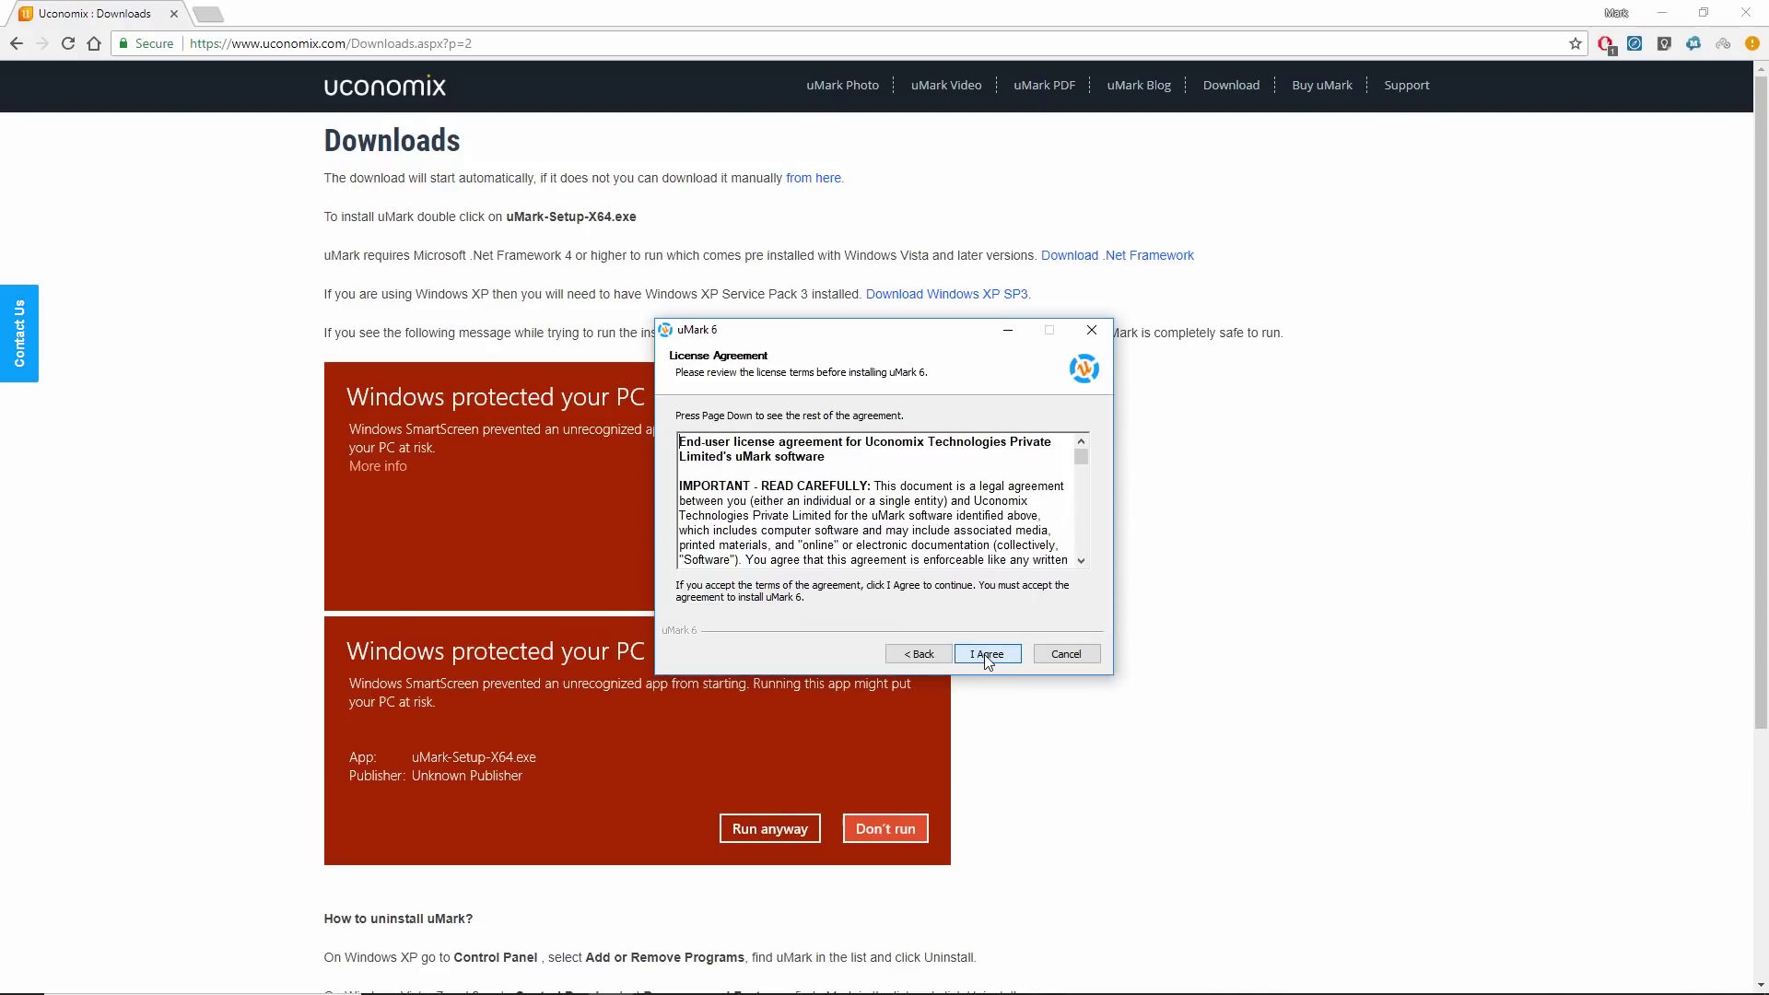
pyautogui.click(986, 656)
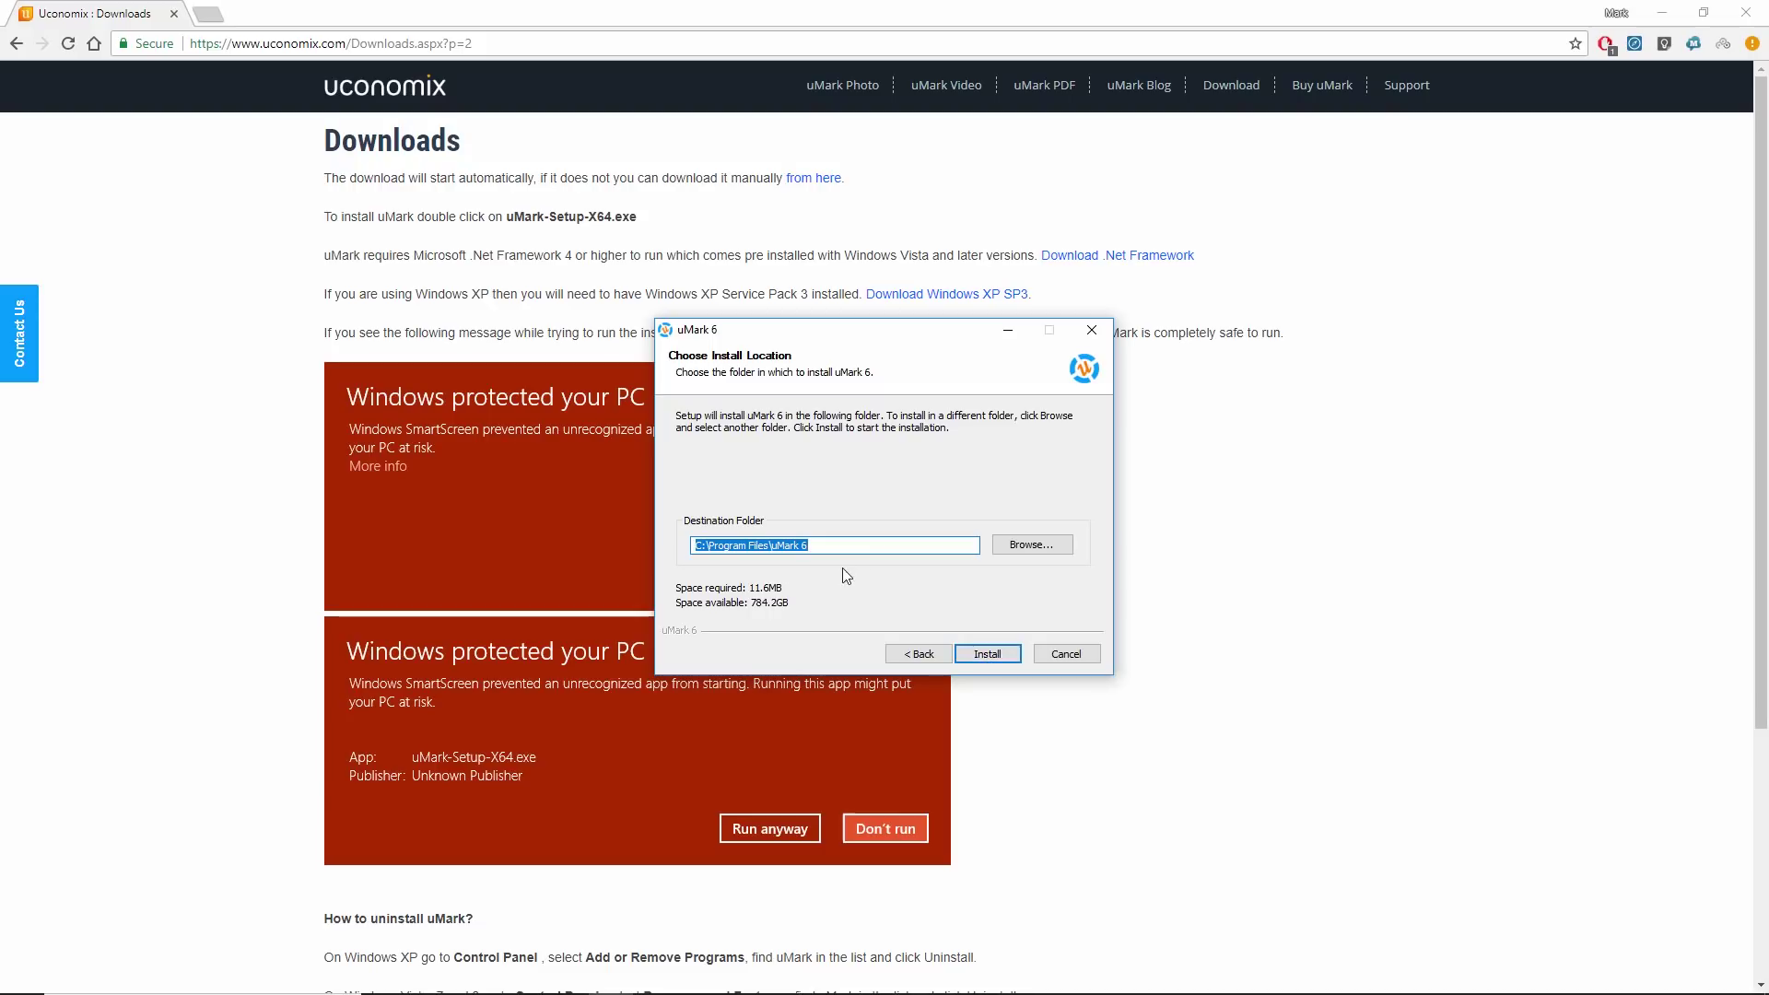
pyautogui.click(995, 653)
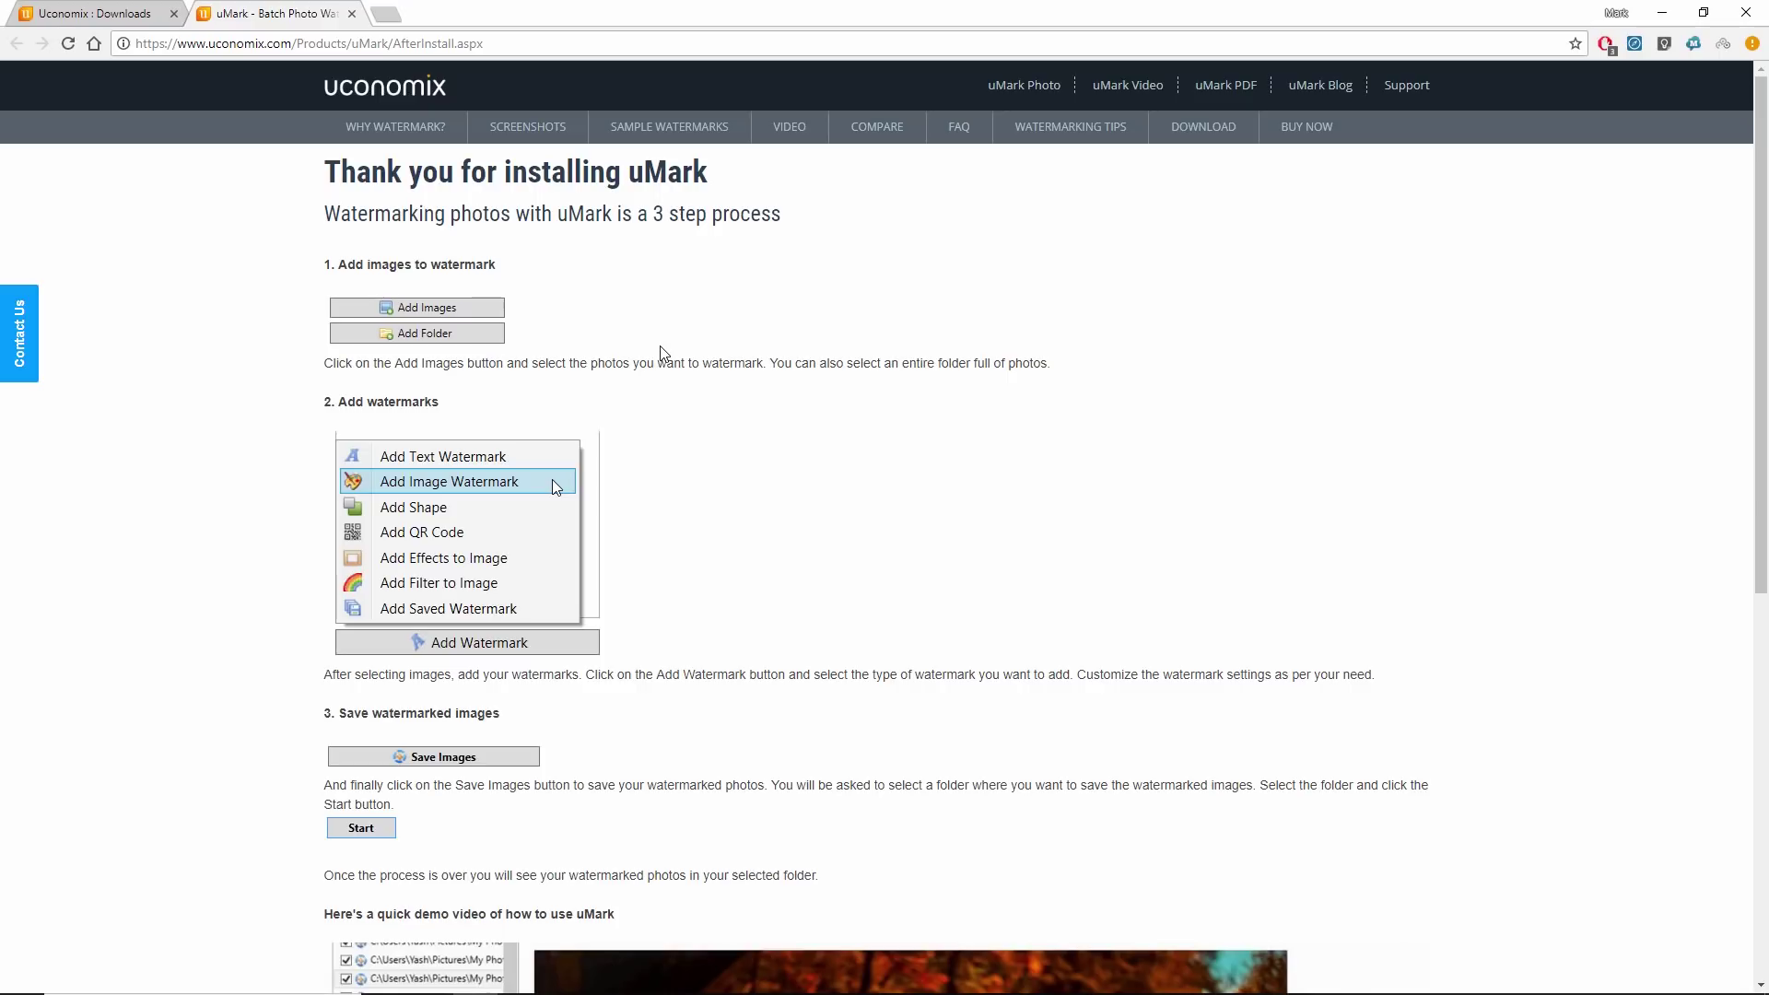
# Read the three-step watermarking instructions on the post-install web page, and close the page.
pyautogui.scroll(-2, 738, 620)
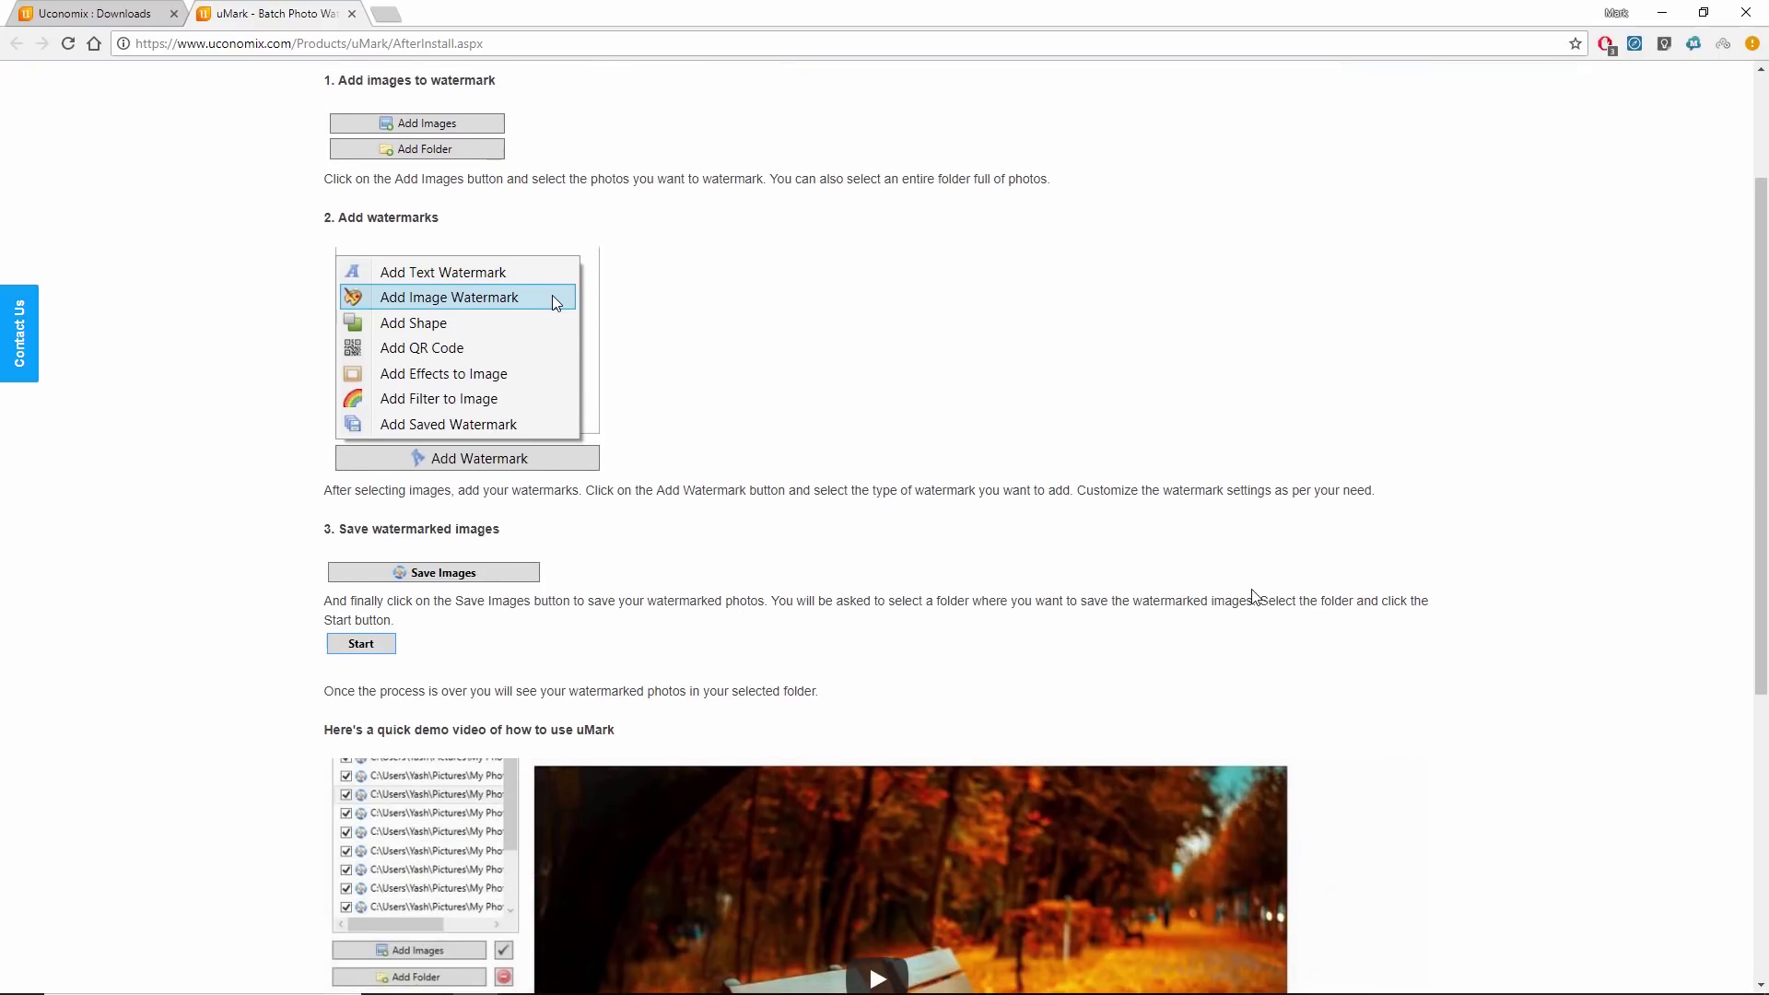
pyautogui.scroll(-2, 1291, 599)
pyautogui.scroll(-1, 1291, 775)
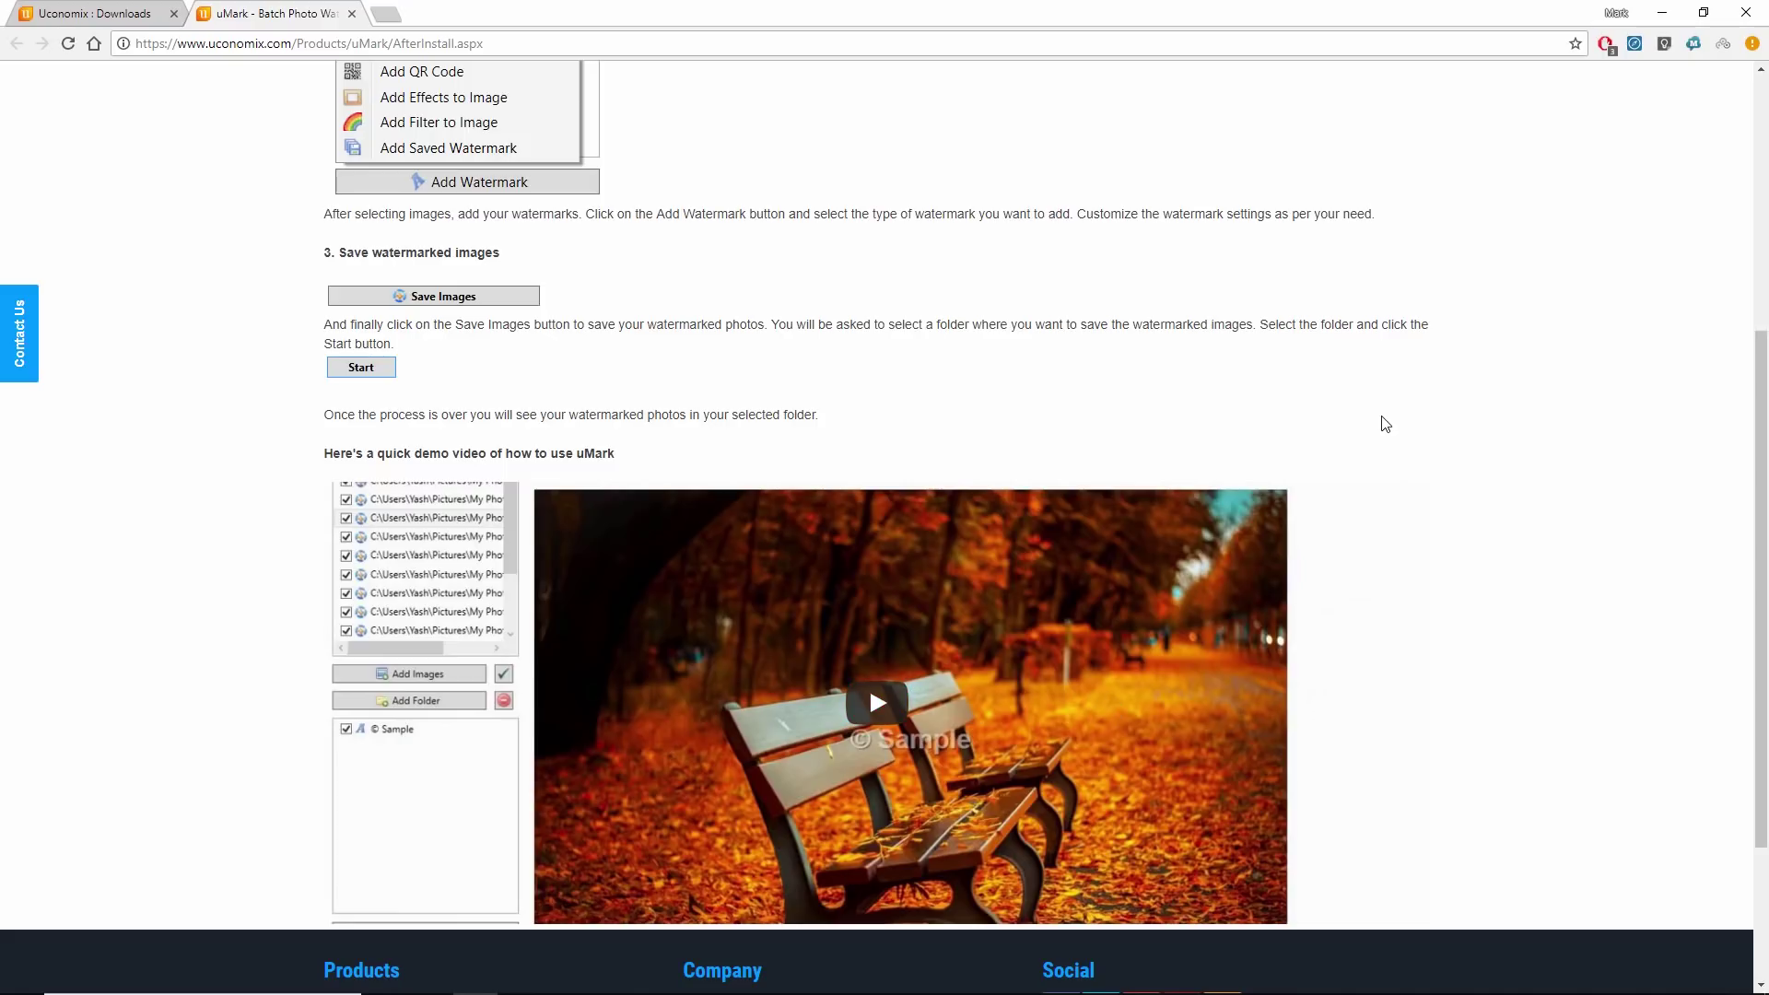
pyautogui.click(351, 14)
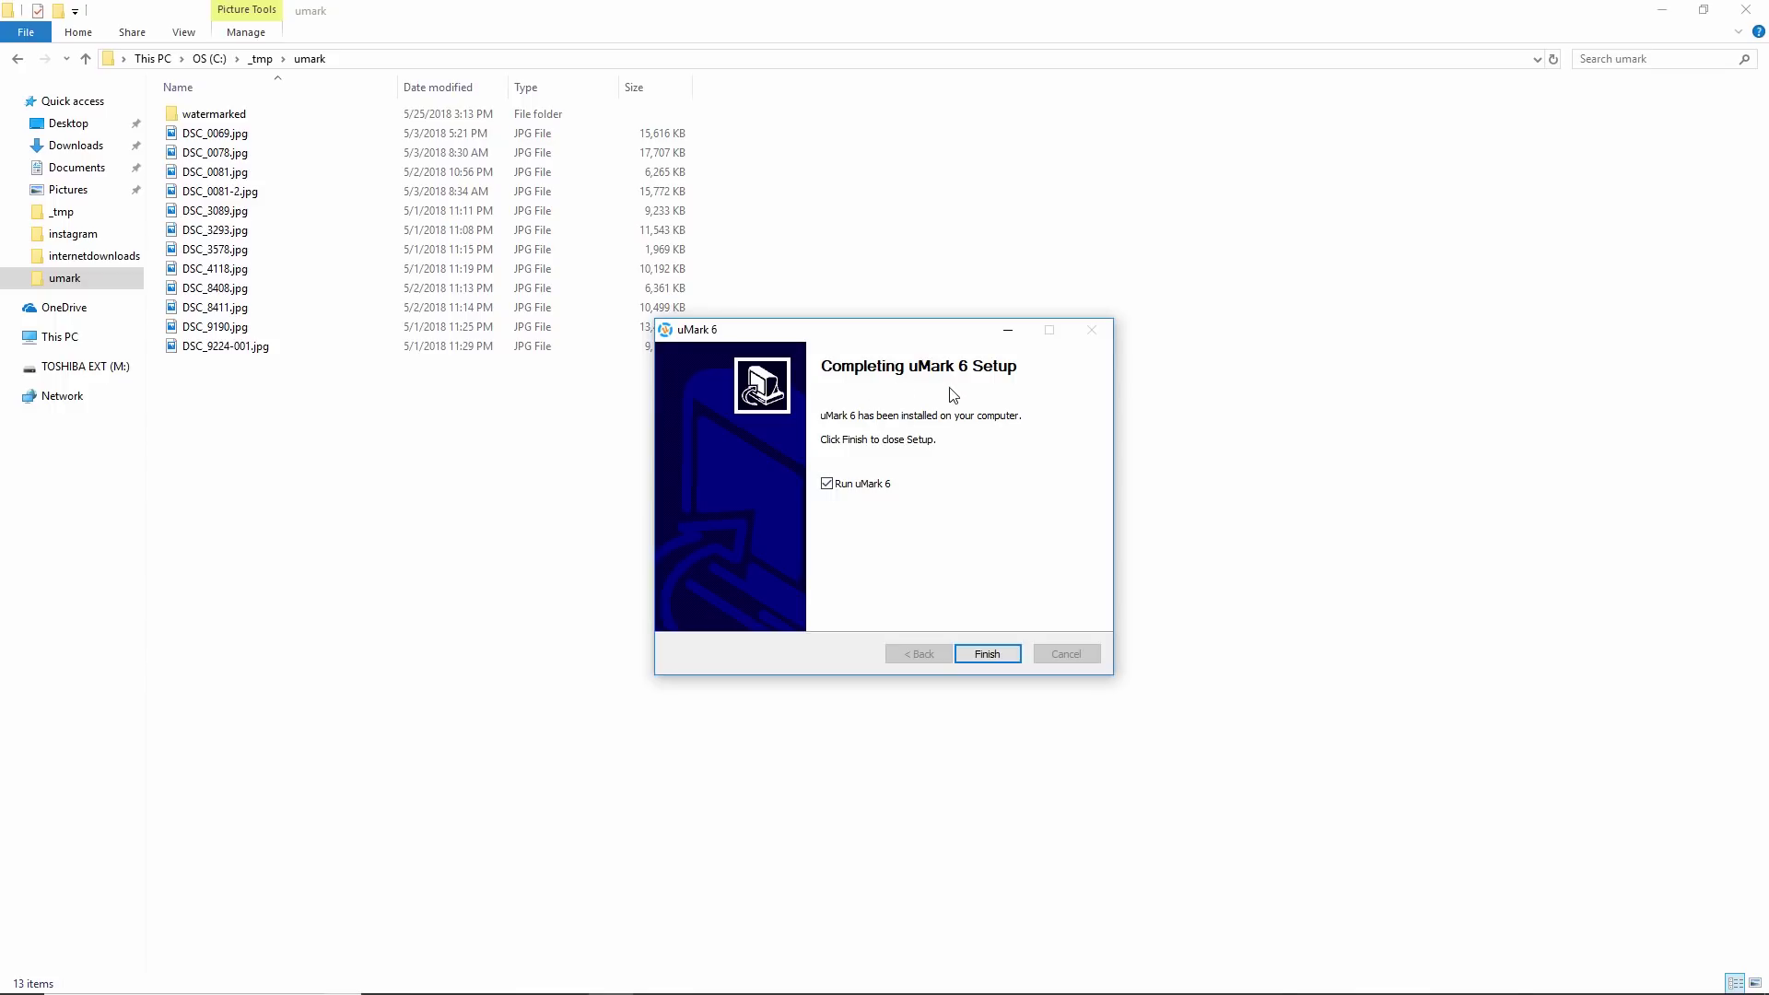
# Finish the setup with Run uMark 6 enabled, and continue past uMark's welcome and tips dialogs.
pyautogui.click(987, 654)
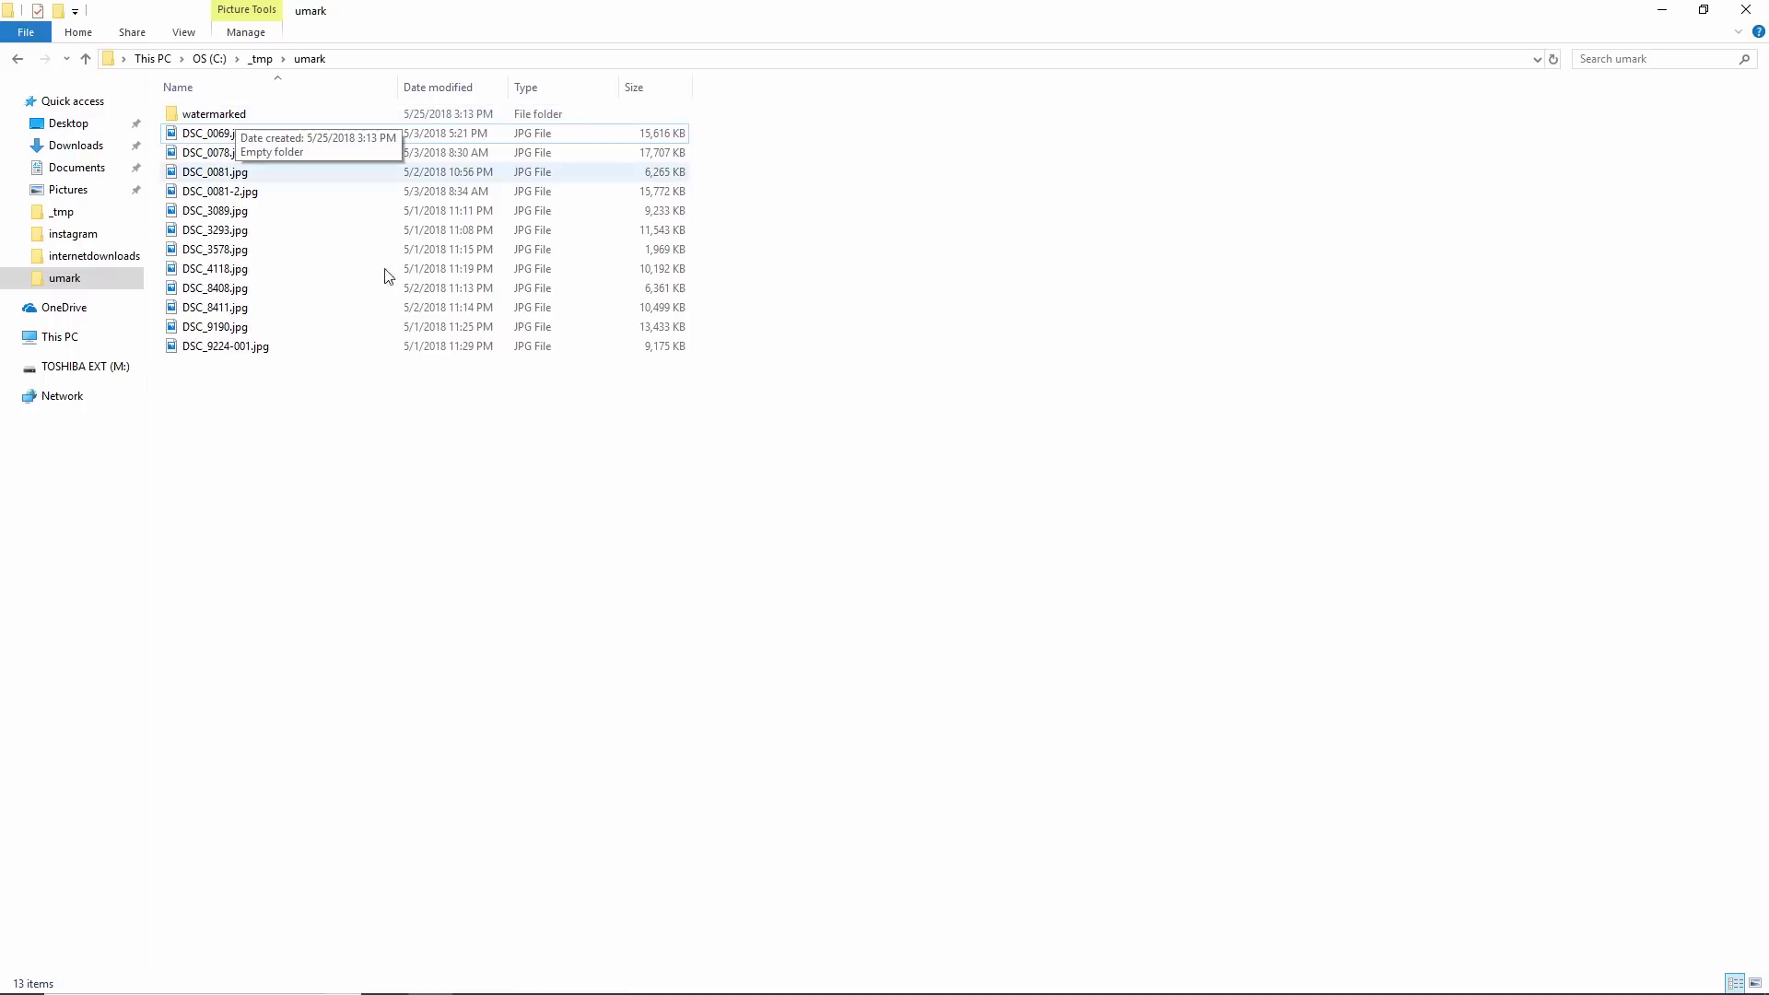
pyautogui.moveTo(740, 988)
pyautogui.click(615, 982)
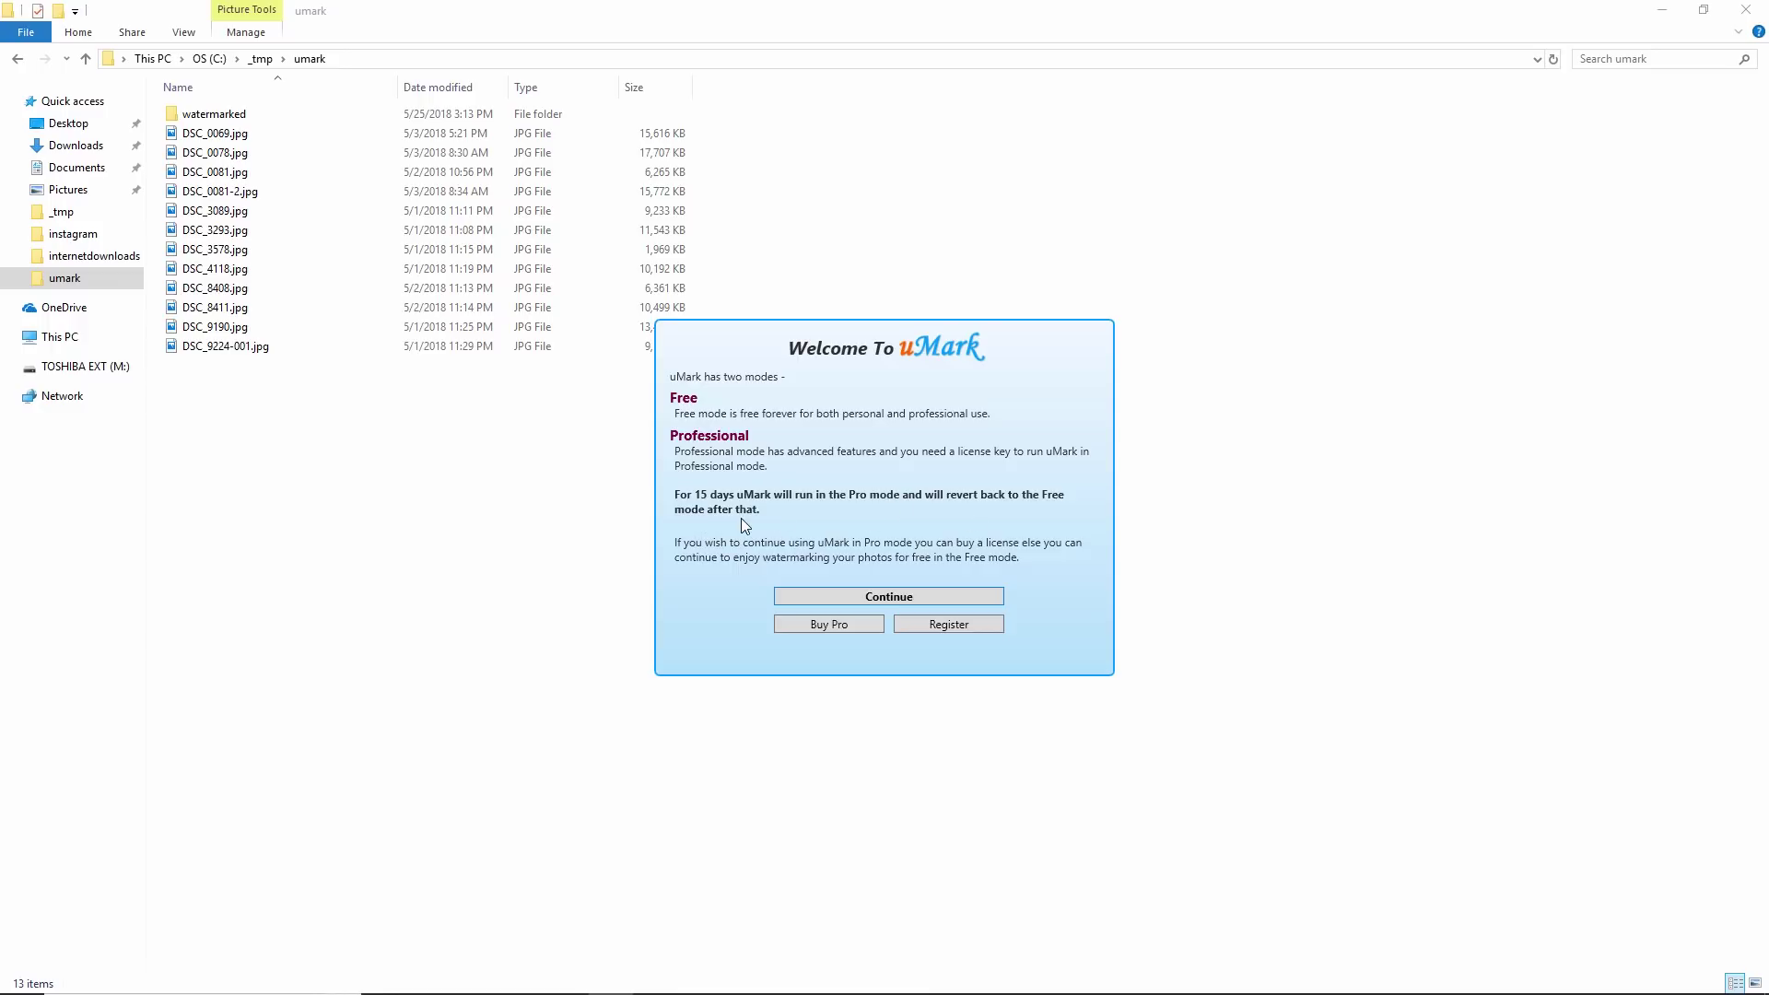
pyautogui.click(818, 597)
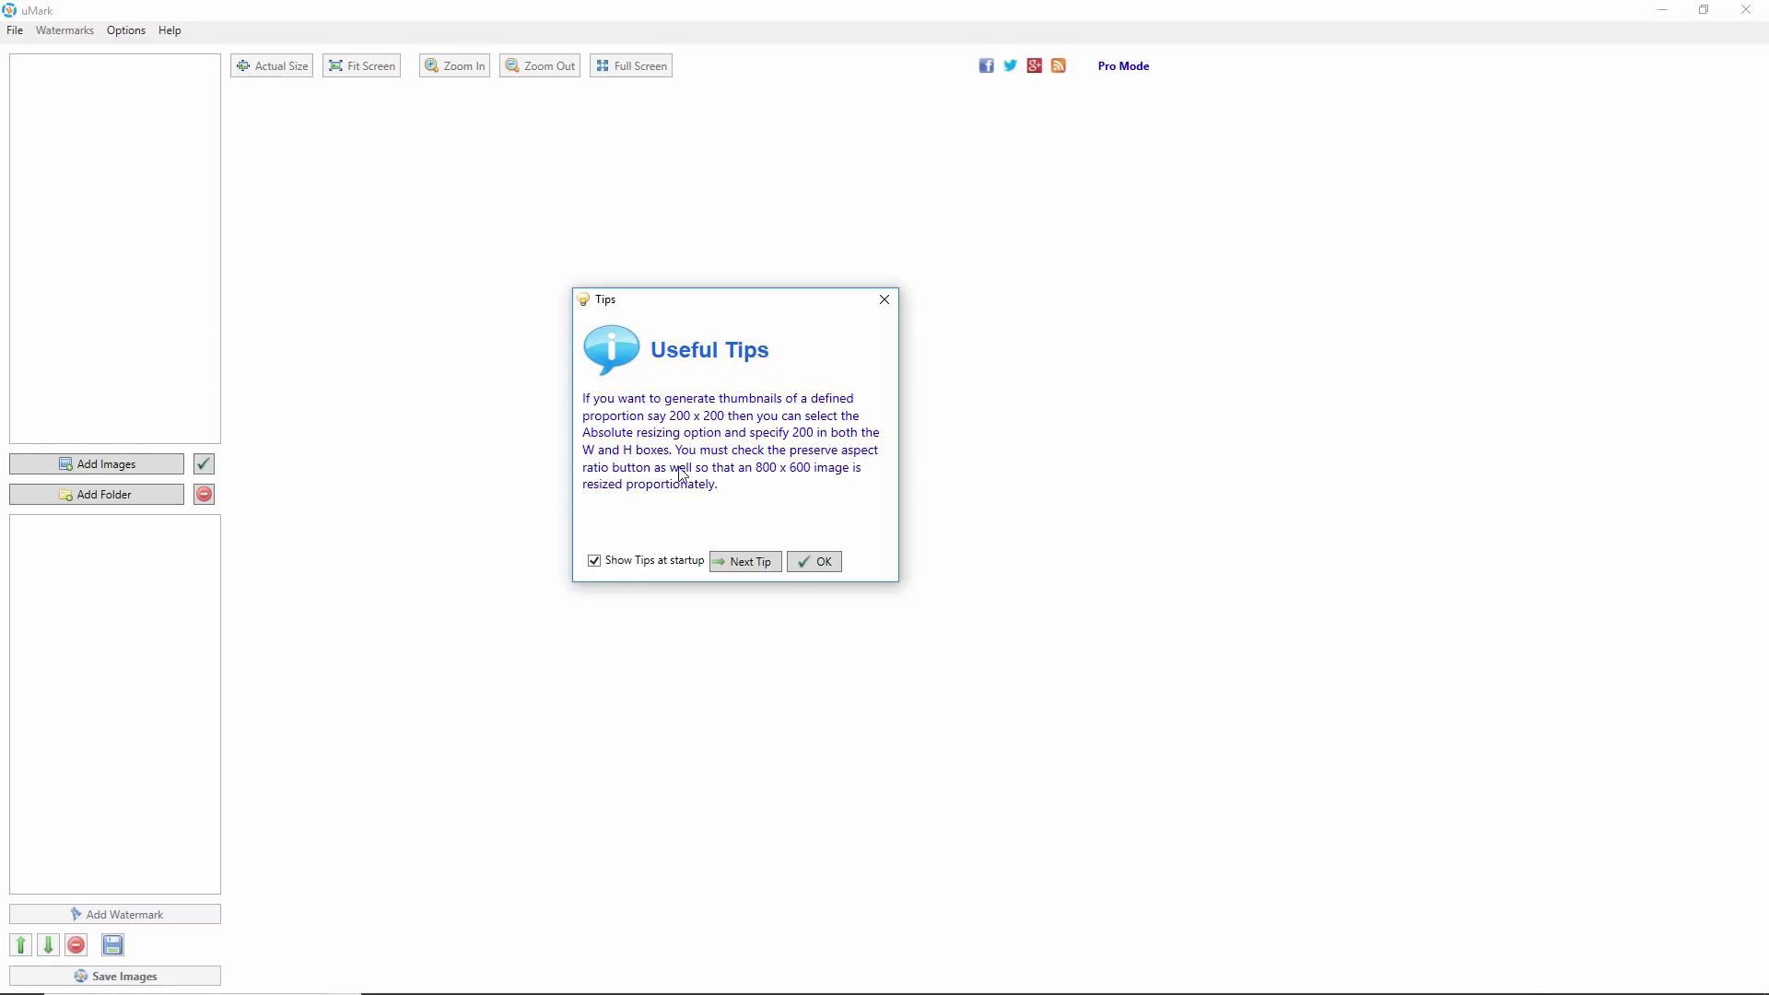
pyautogui.click(815, 563)
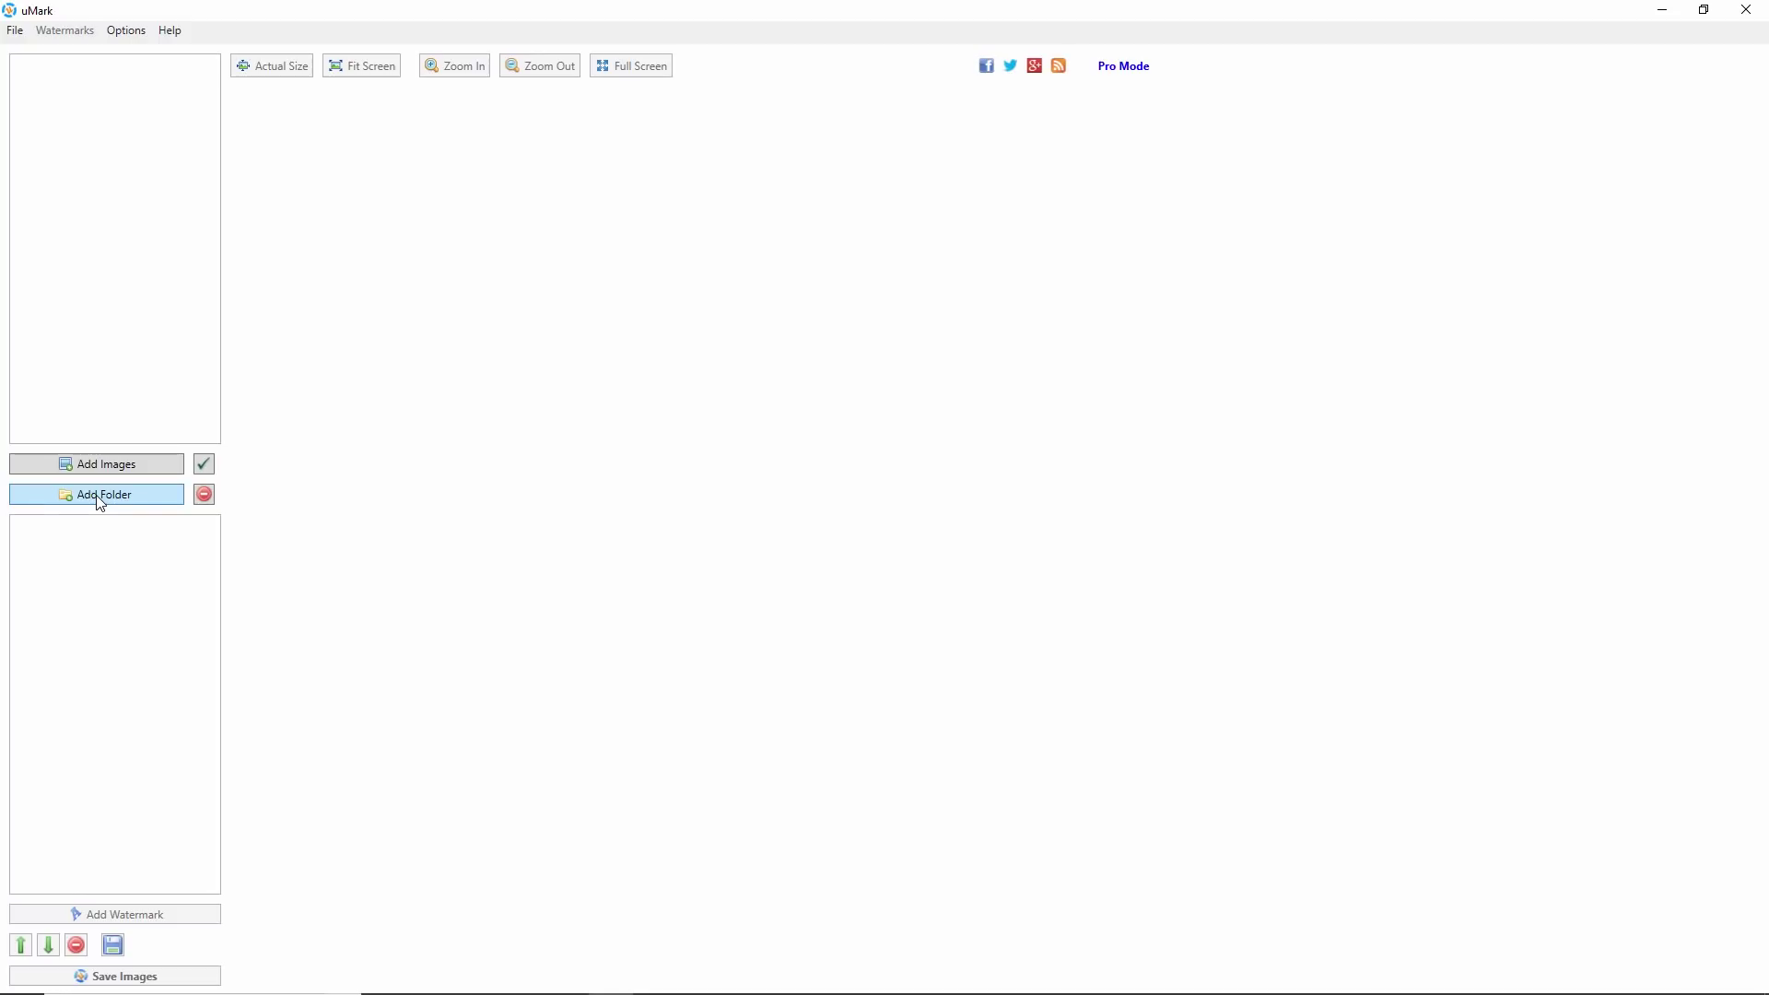
# Add the image DSC_0069.jpg from the umark folder for watermarking.
pyautogui.click(144, 472)
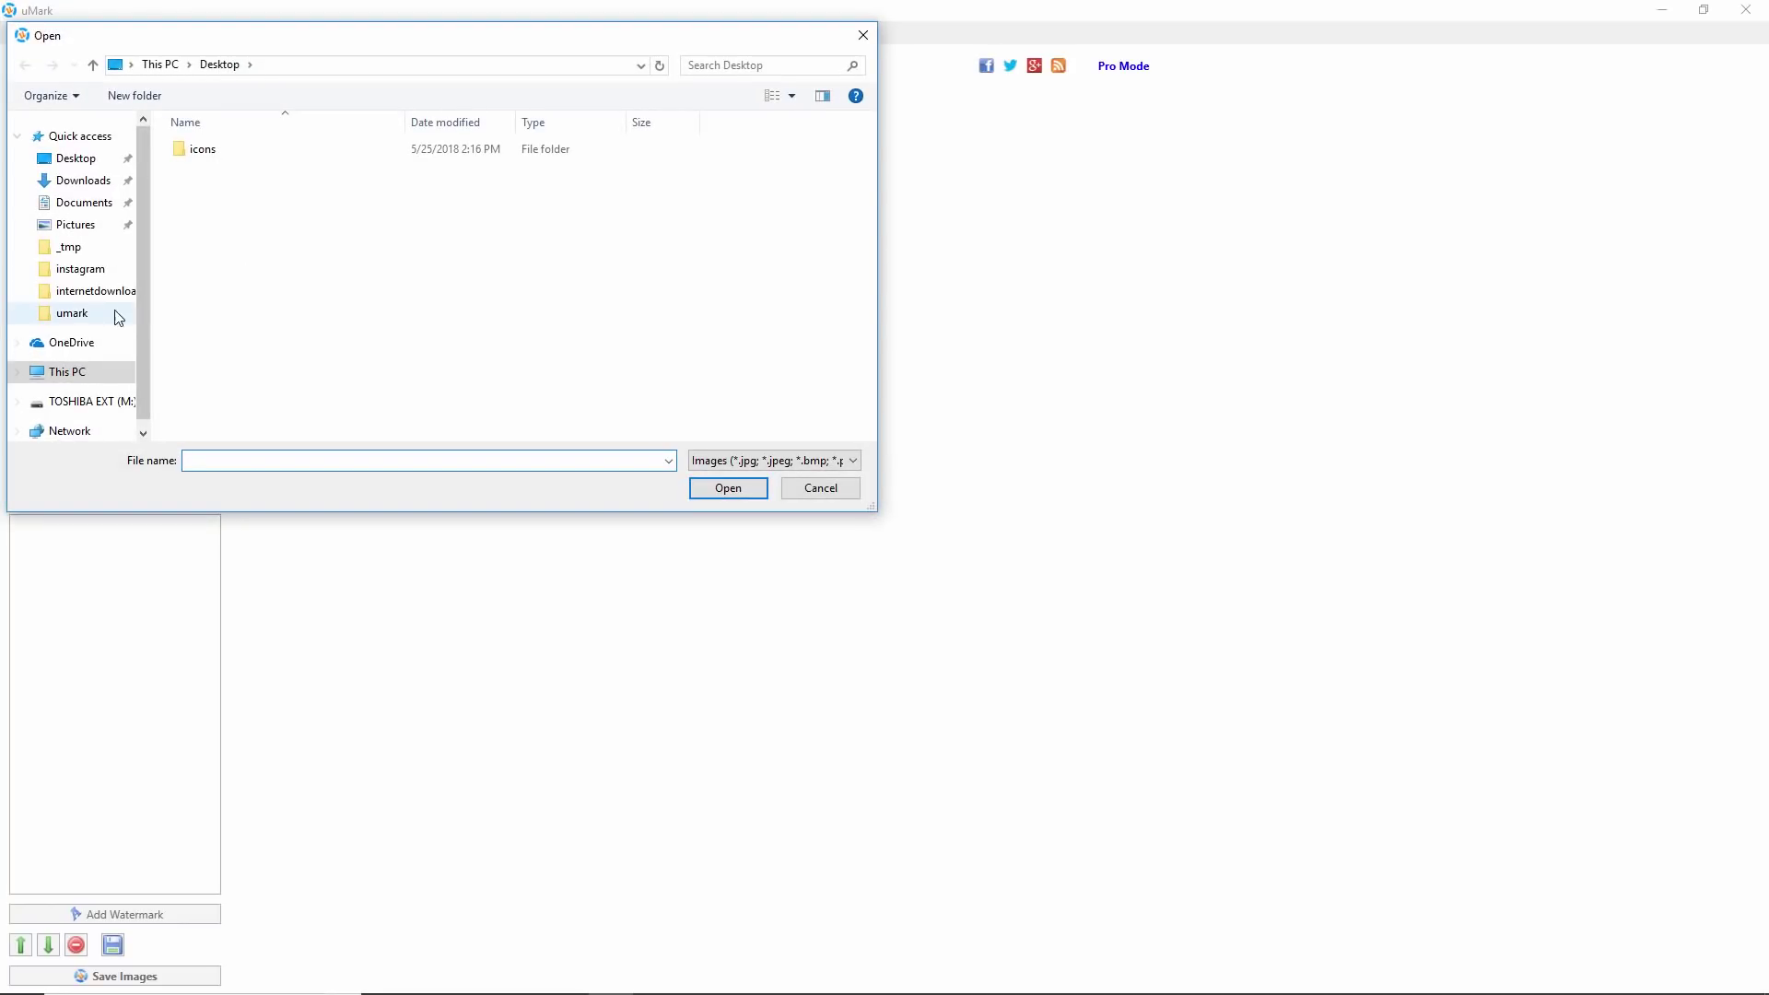
pyautogui.click(72, 315)
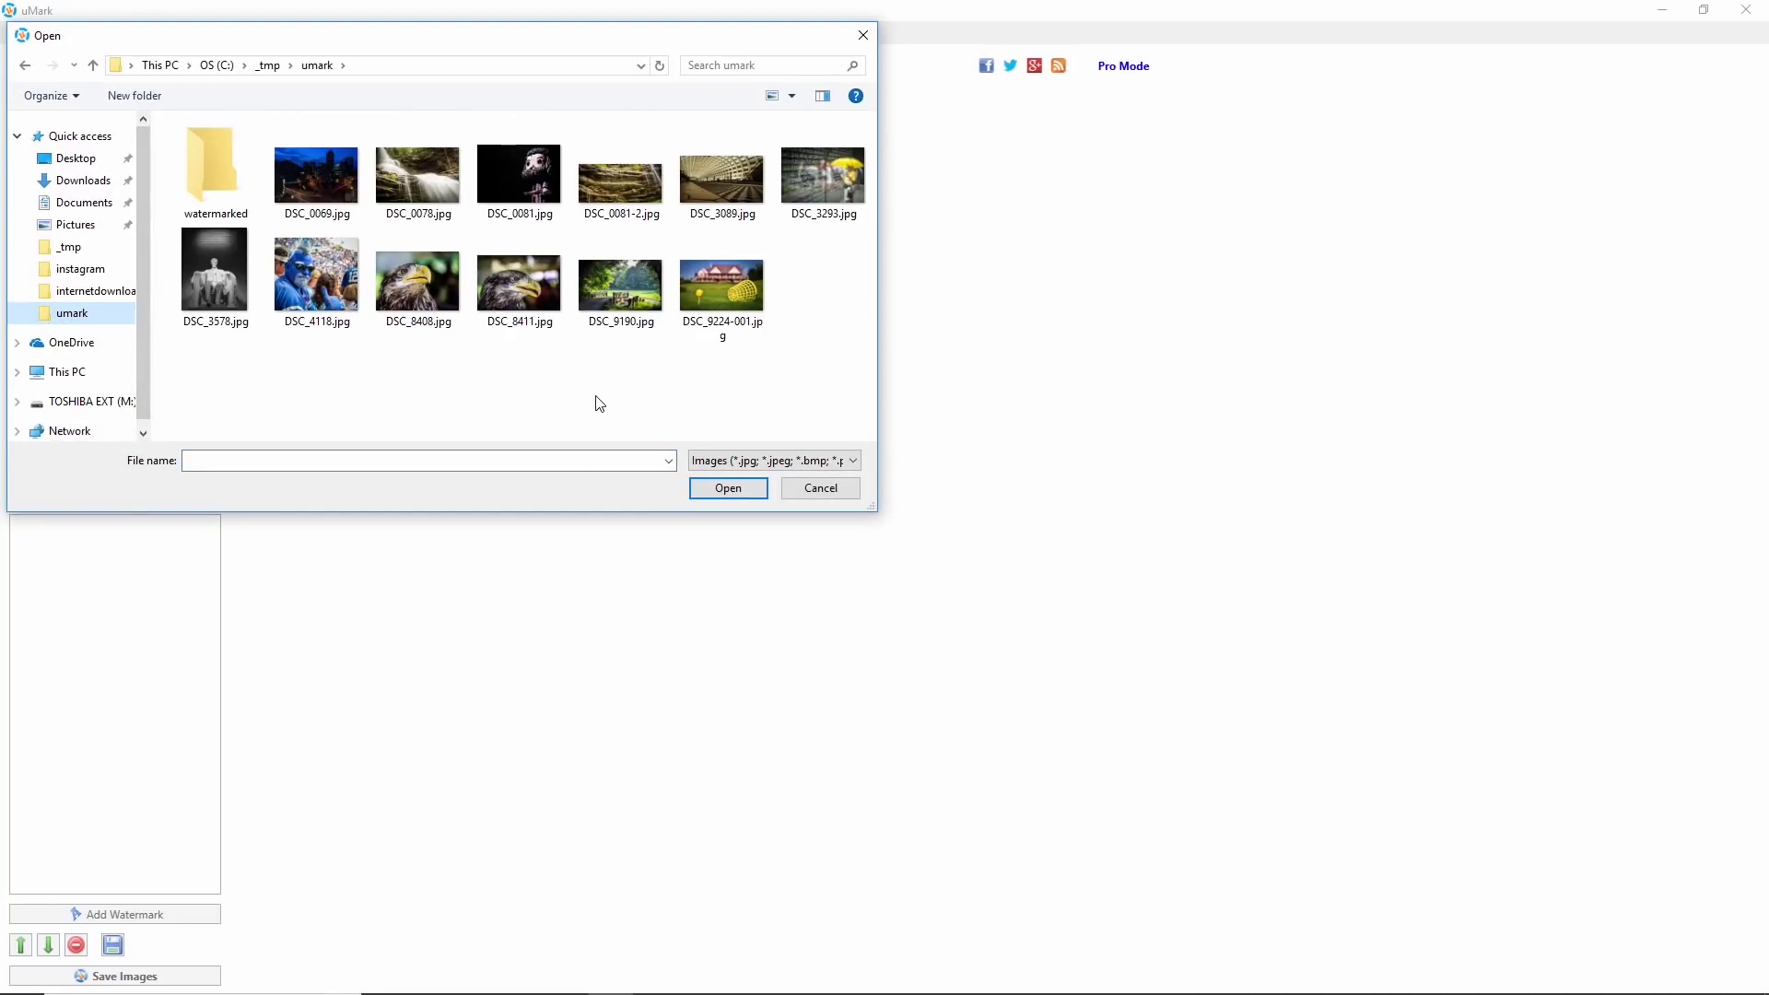
pyautogui.click(313, 194)
pyautogui.click(720, 487)
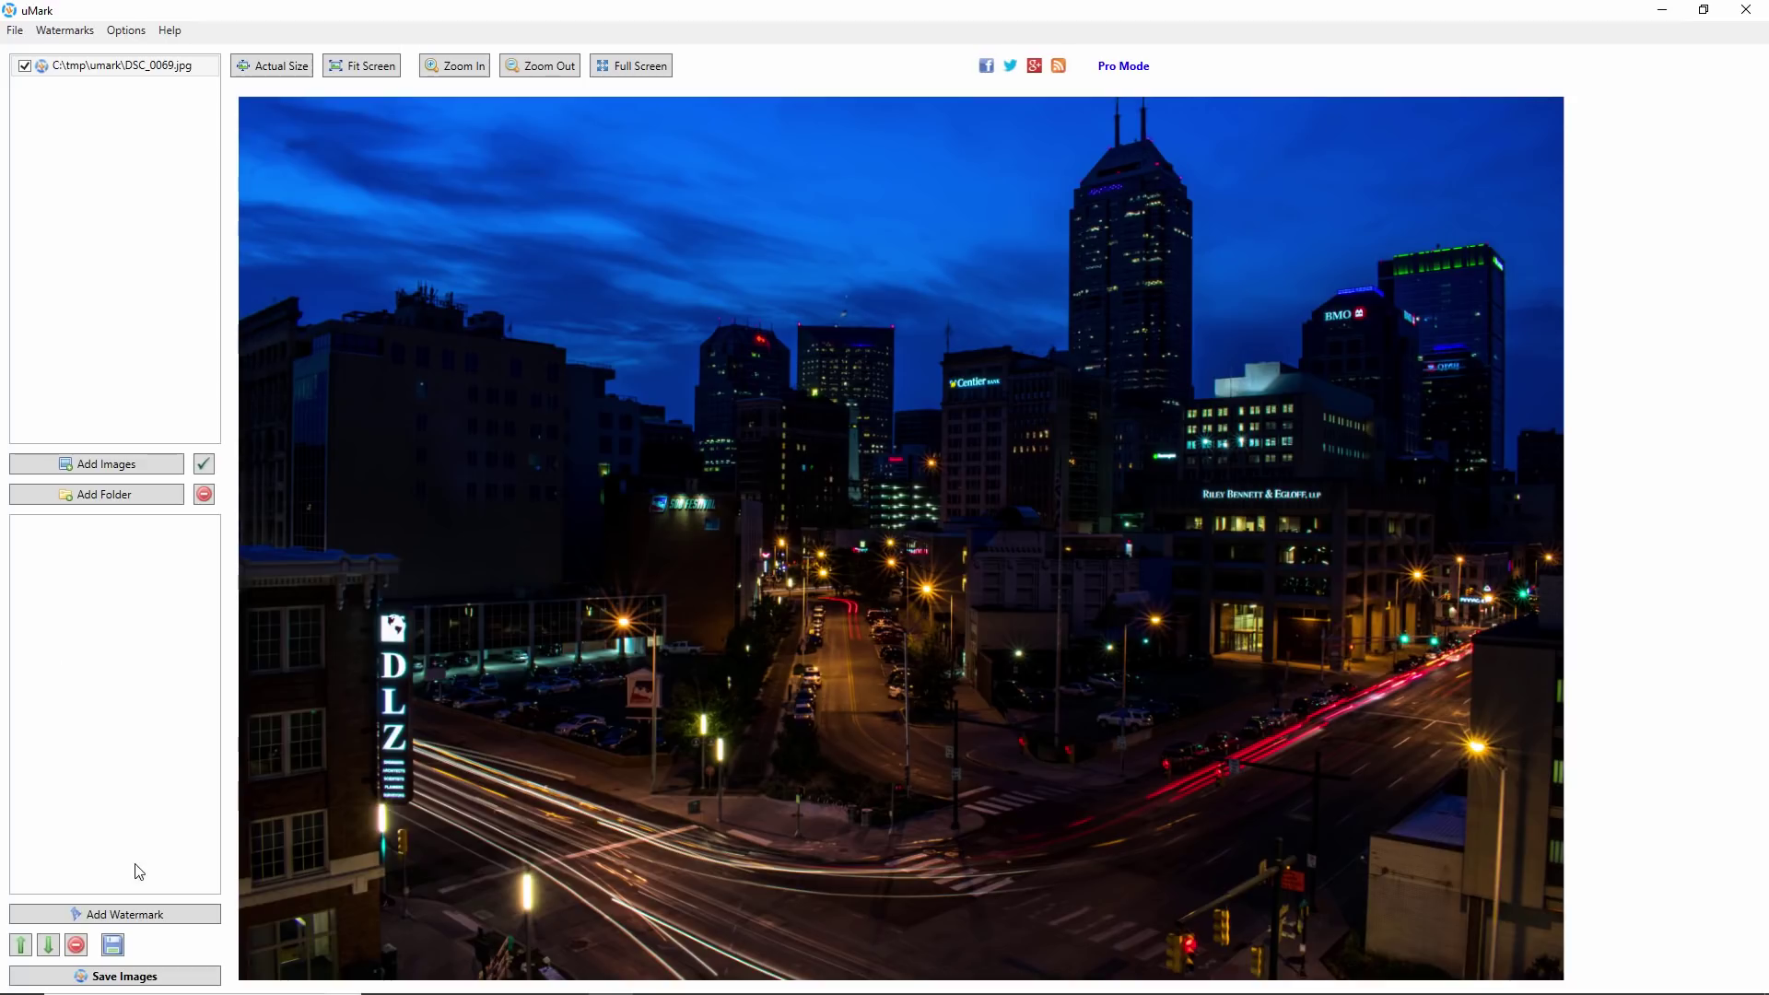
# Add a text watermark consisting of the © special character followed by the copyright owner's full name.
pyautogui.click(140, 915)
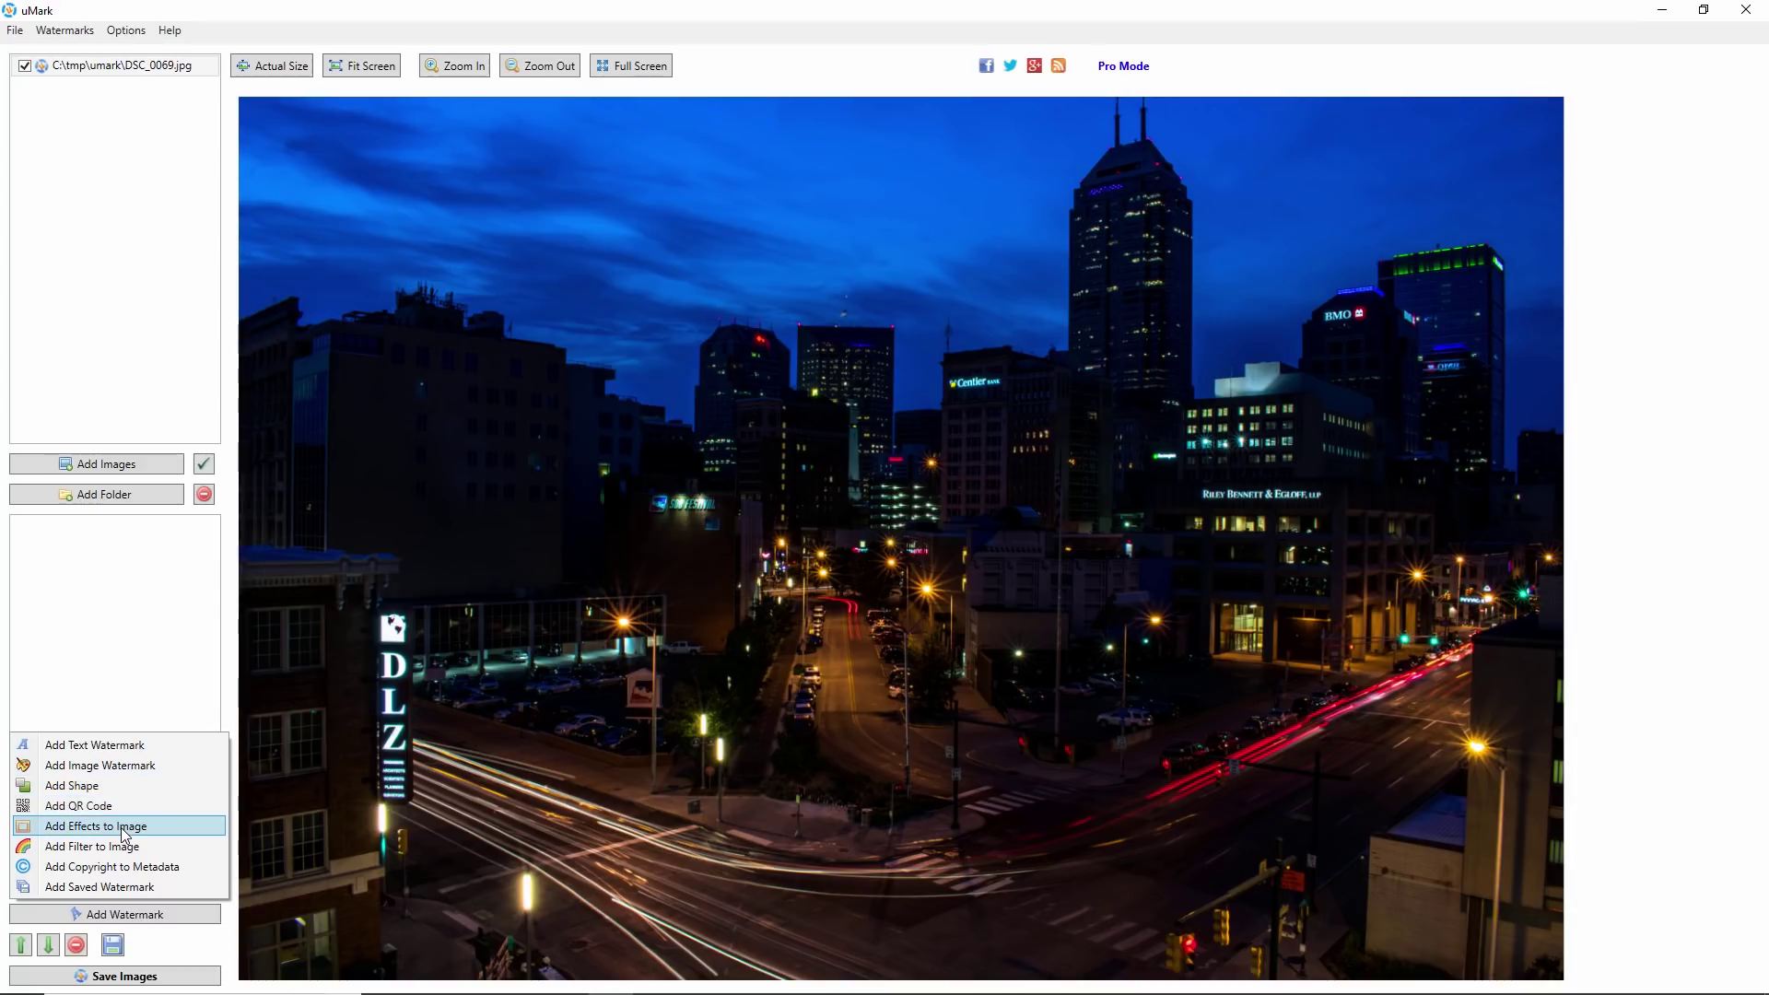
pyautogui.click(118, 749)
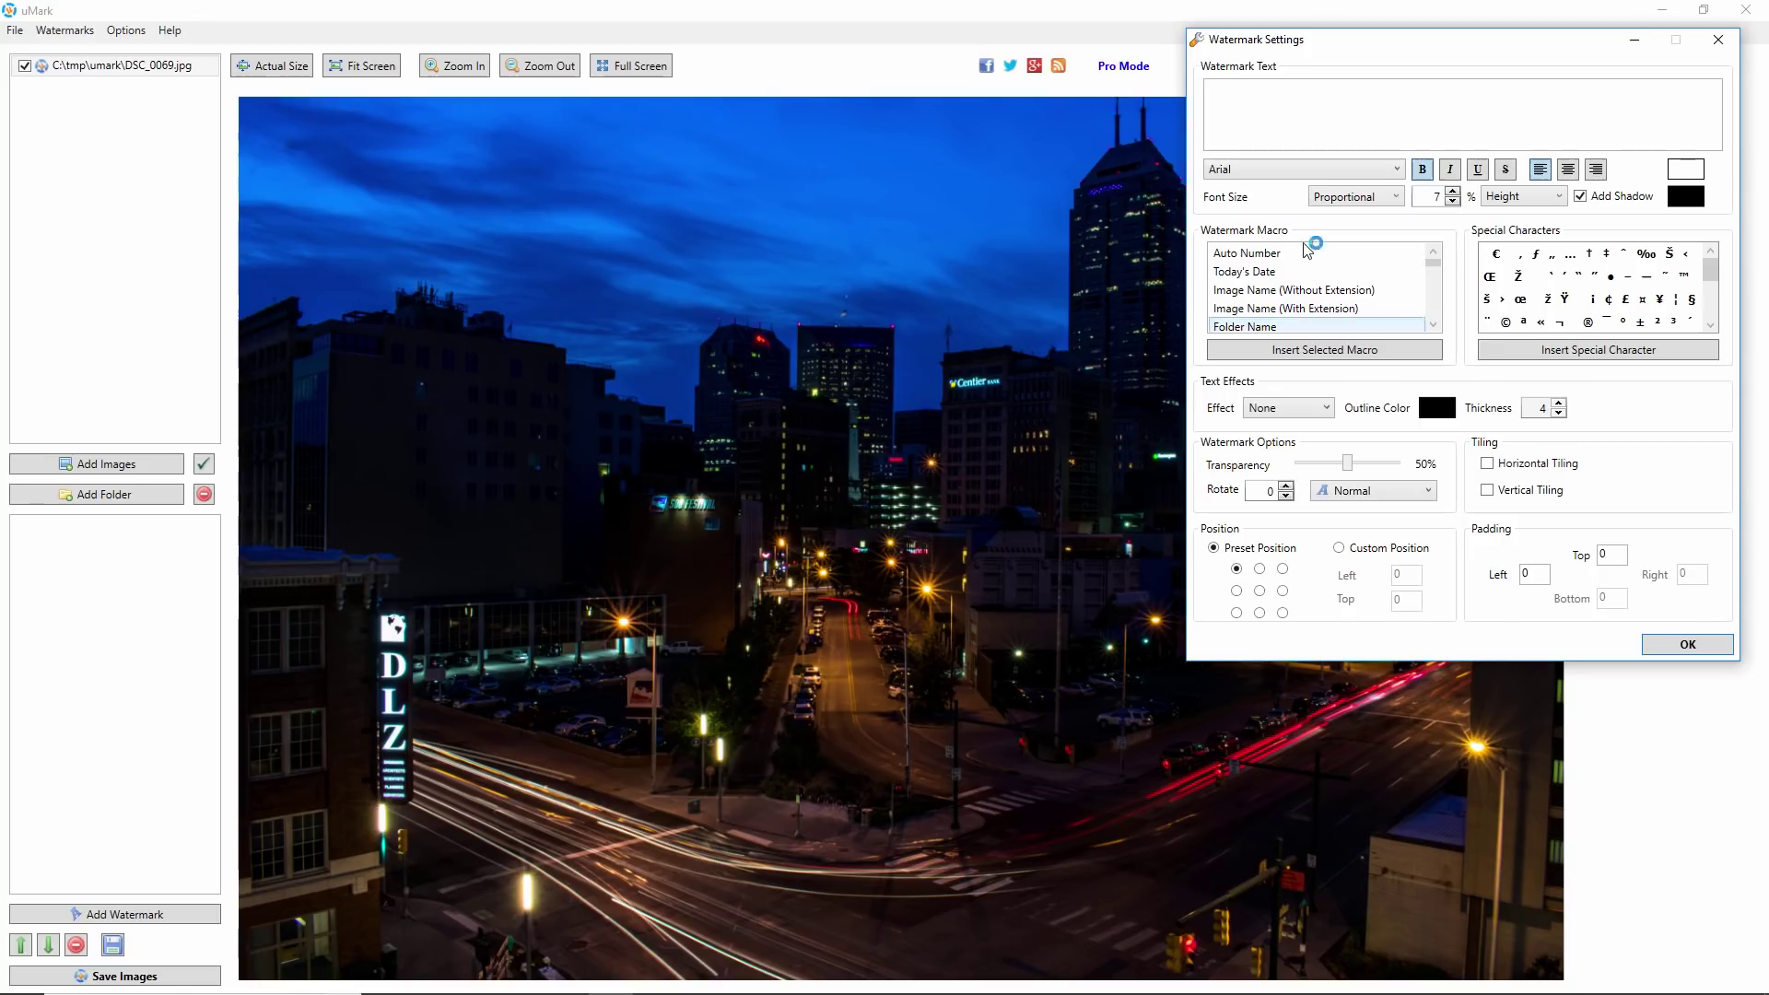
pyautogui.click(1301, 121)
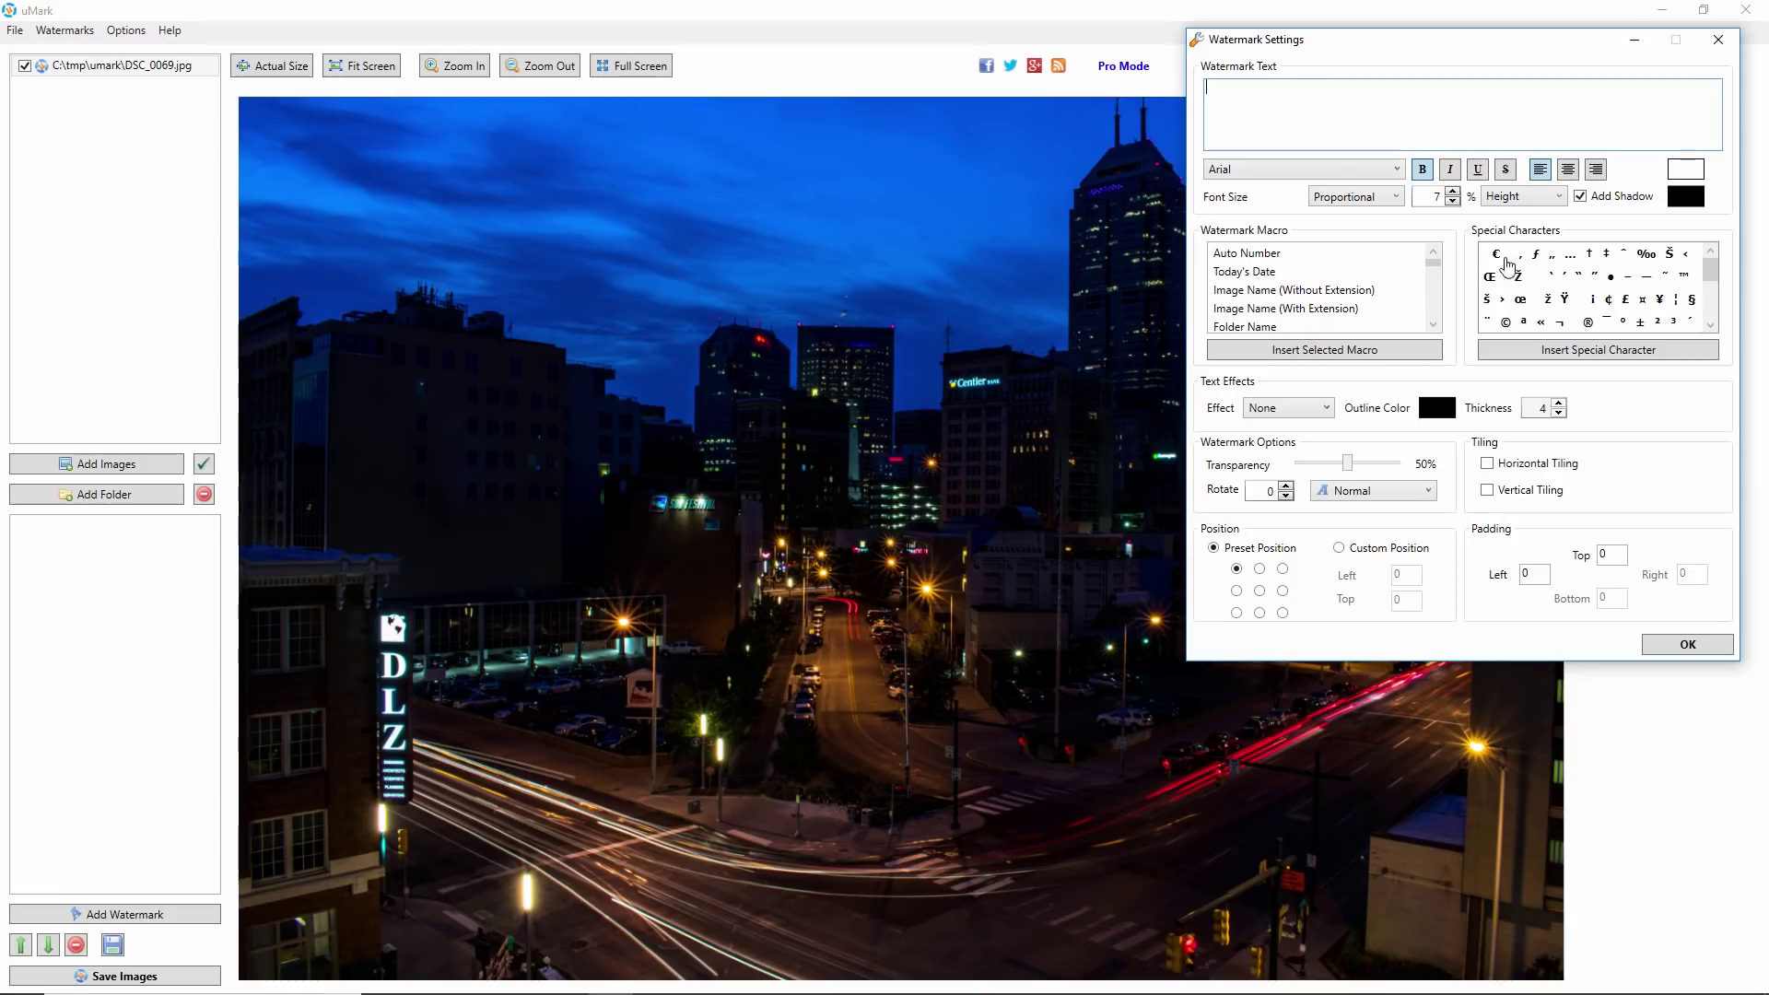
pyautogui.click(1507, 323)
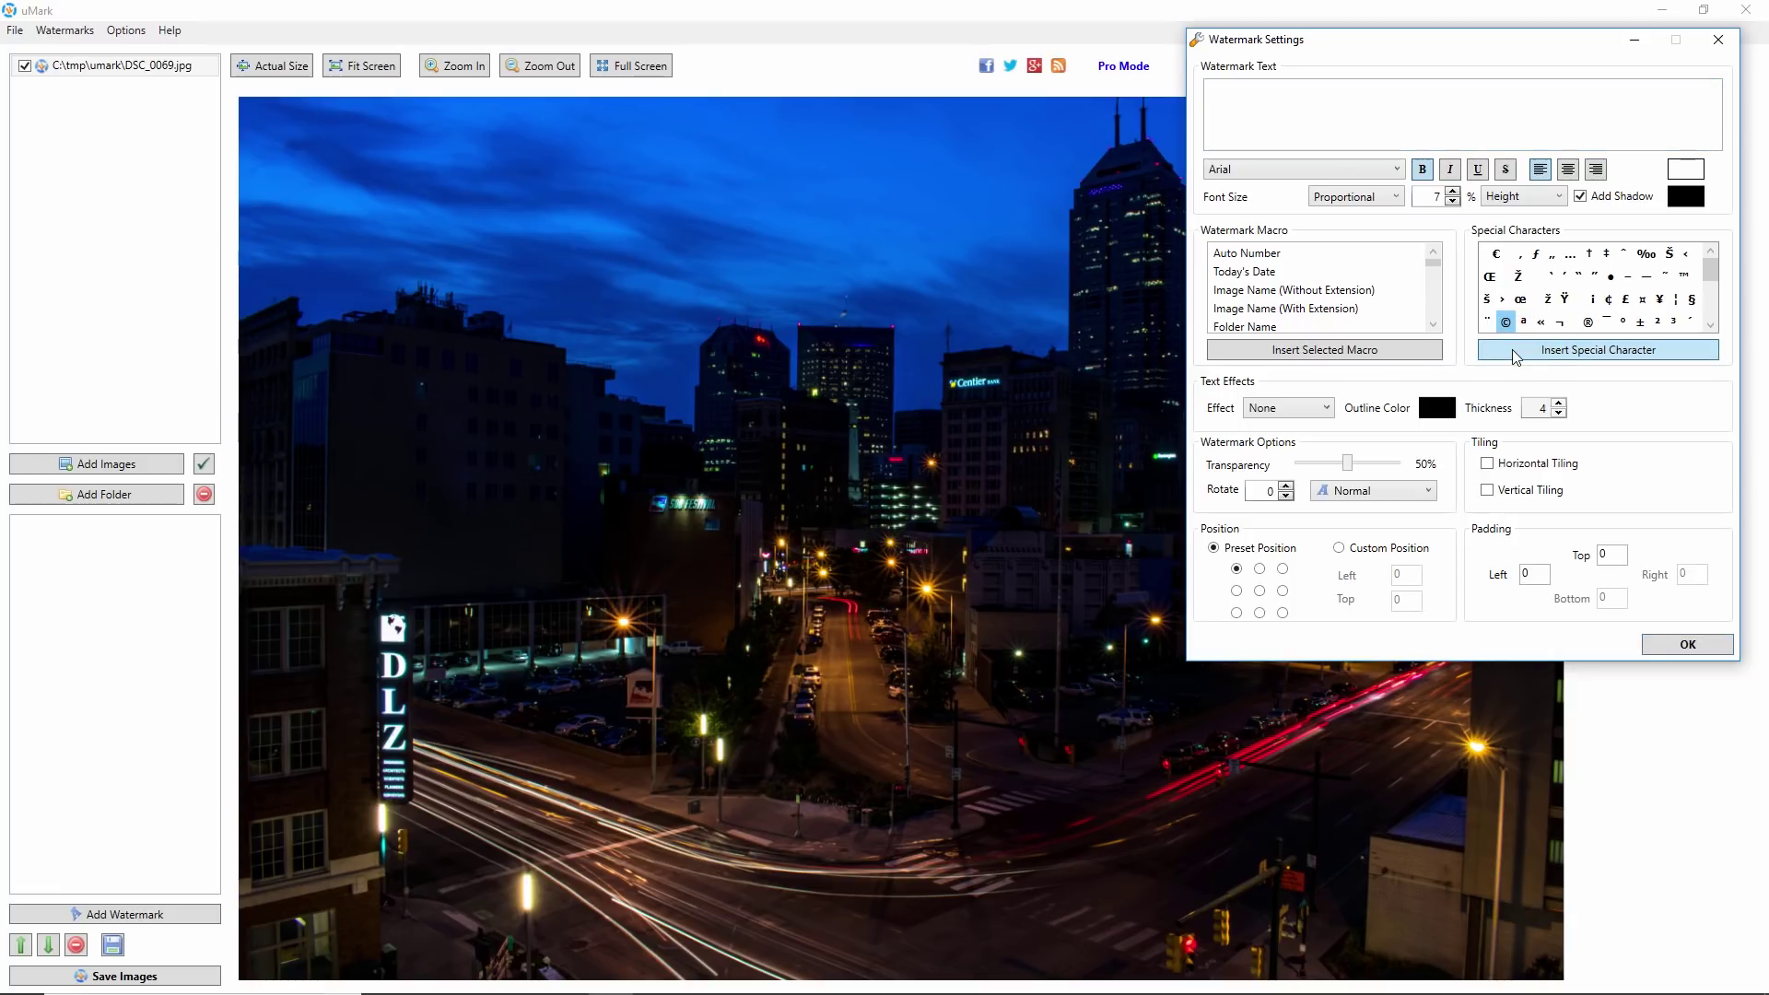
pyautogui.click(1512, 350)
pyautogui.click(1285, 99)
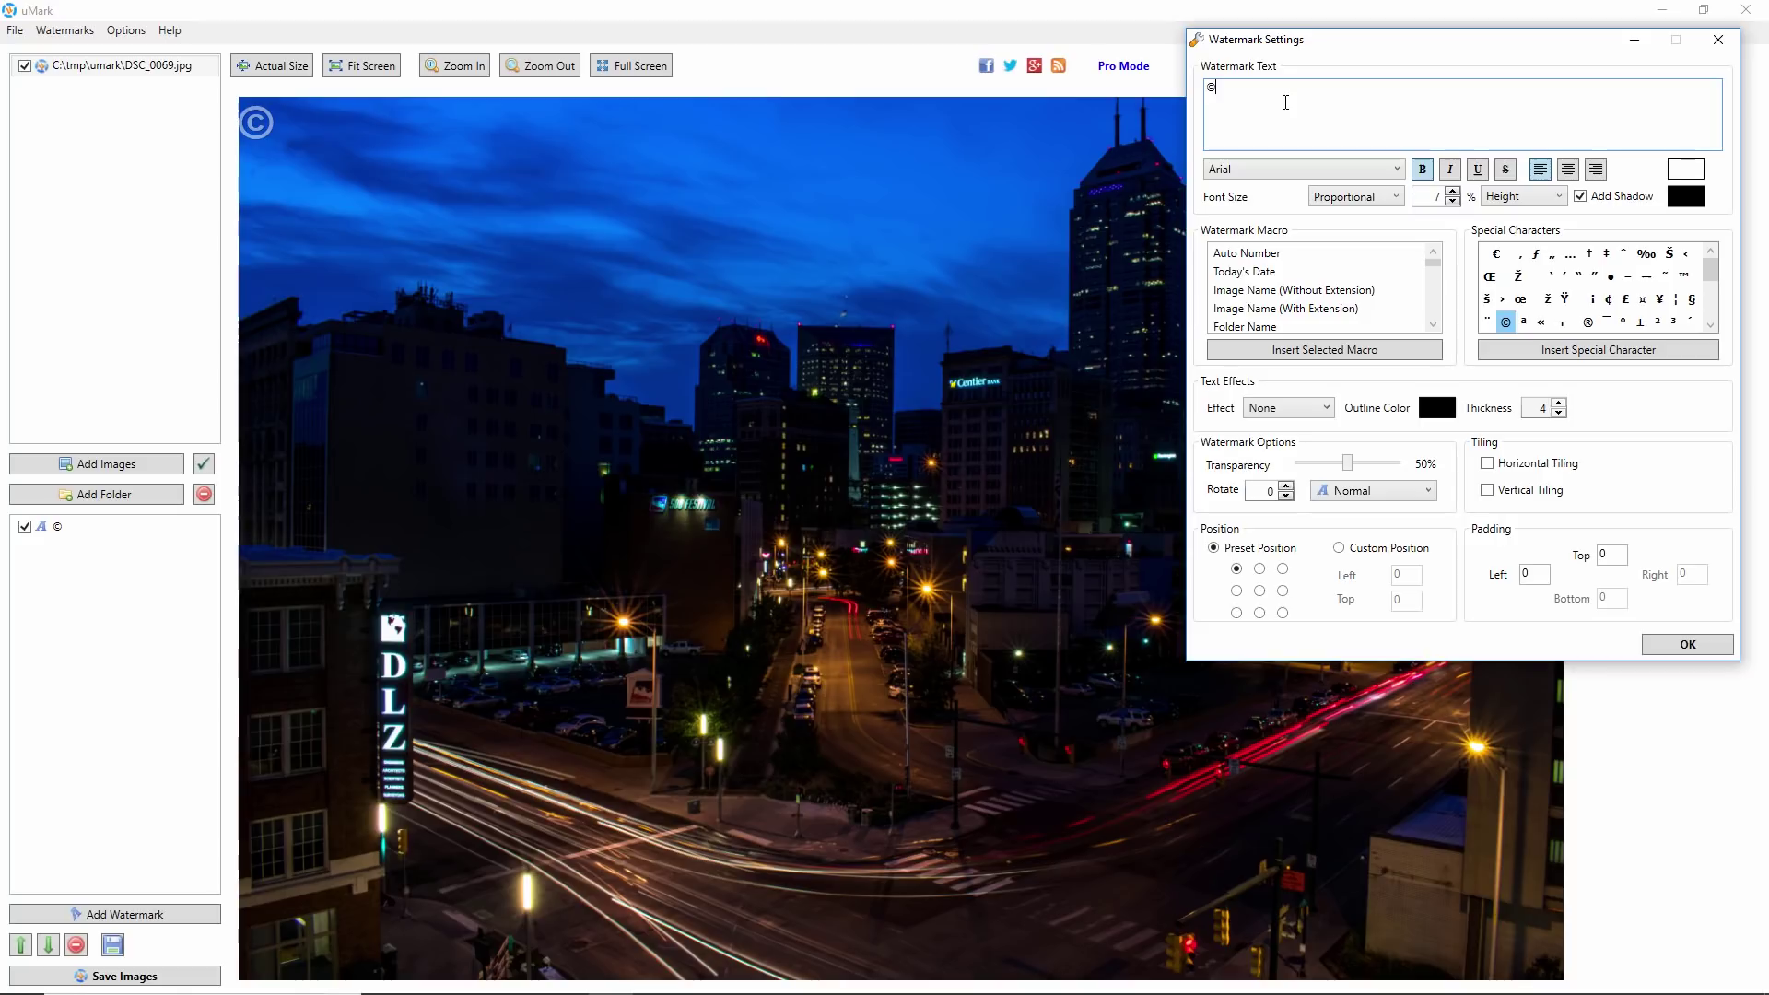
pyautogui.write('Jo')
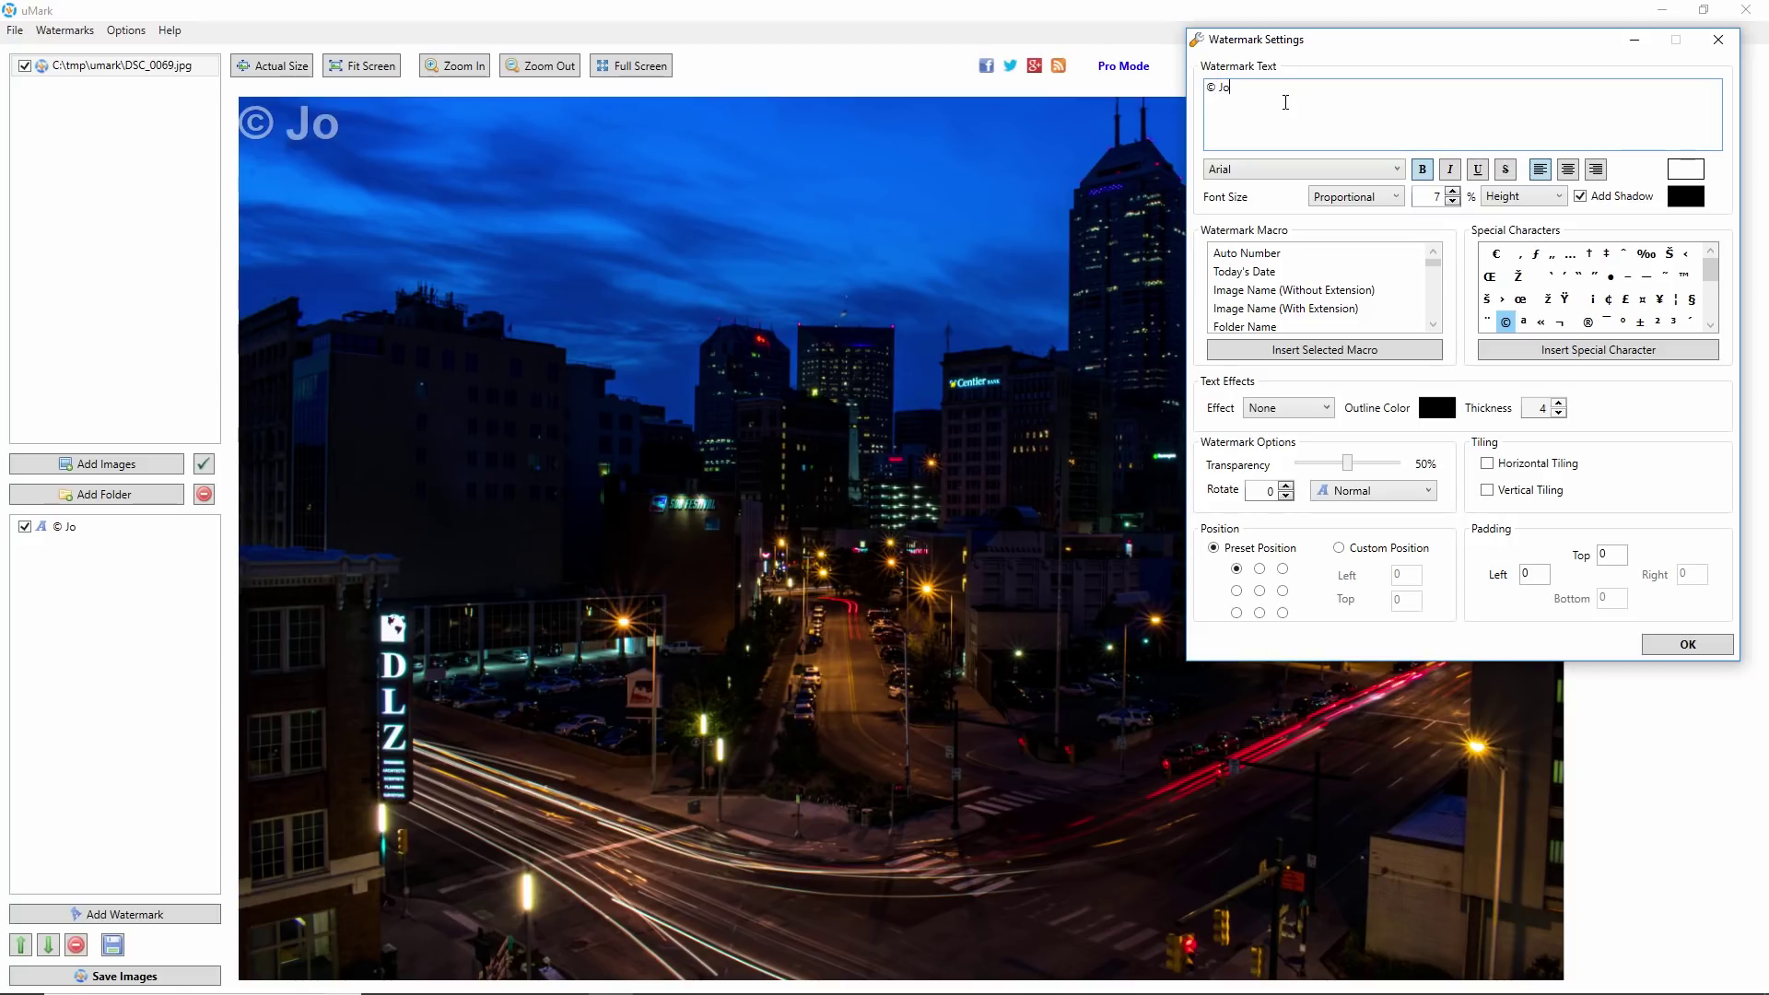
pyautogui.write('hne Doe')
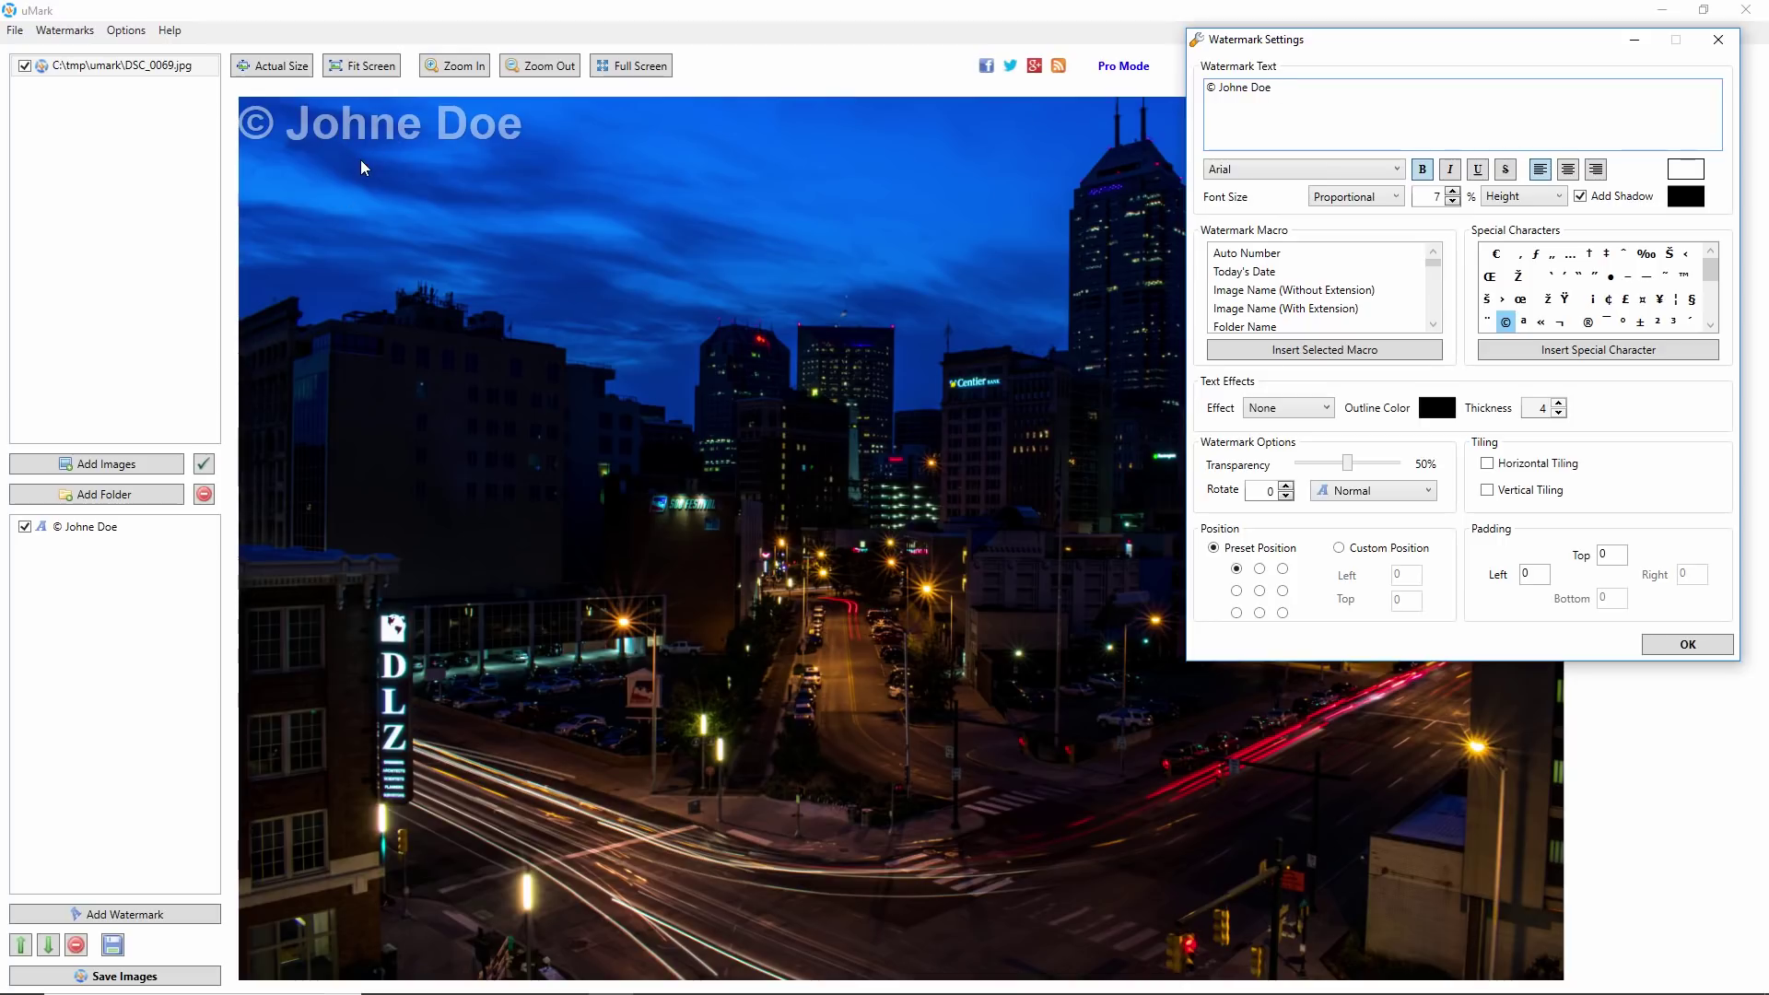
# Look through the available watermark macros, and remove the extra letter from the first name in the watermark text.
pyautogui.click(1434, 325)
pyautogui.click(1434, 325)
pyautogui.click(1434, 325)
pyautogui.click(1434, 324)
pyautogui.click(1434, 324)
pyautogui.click(1434, 325)
pyautogui.click(1434, 324)
pyautogui.moveTo(1434, 267); pyautogui.dragTo(1434, 253)
pyautogui.press('BackSpace')
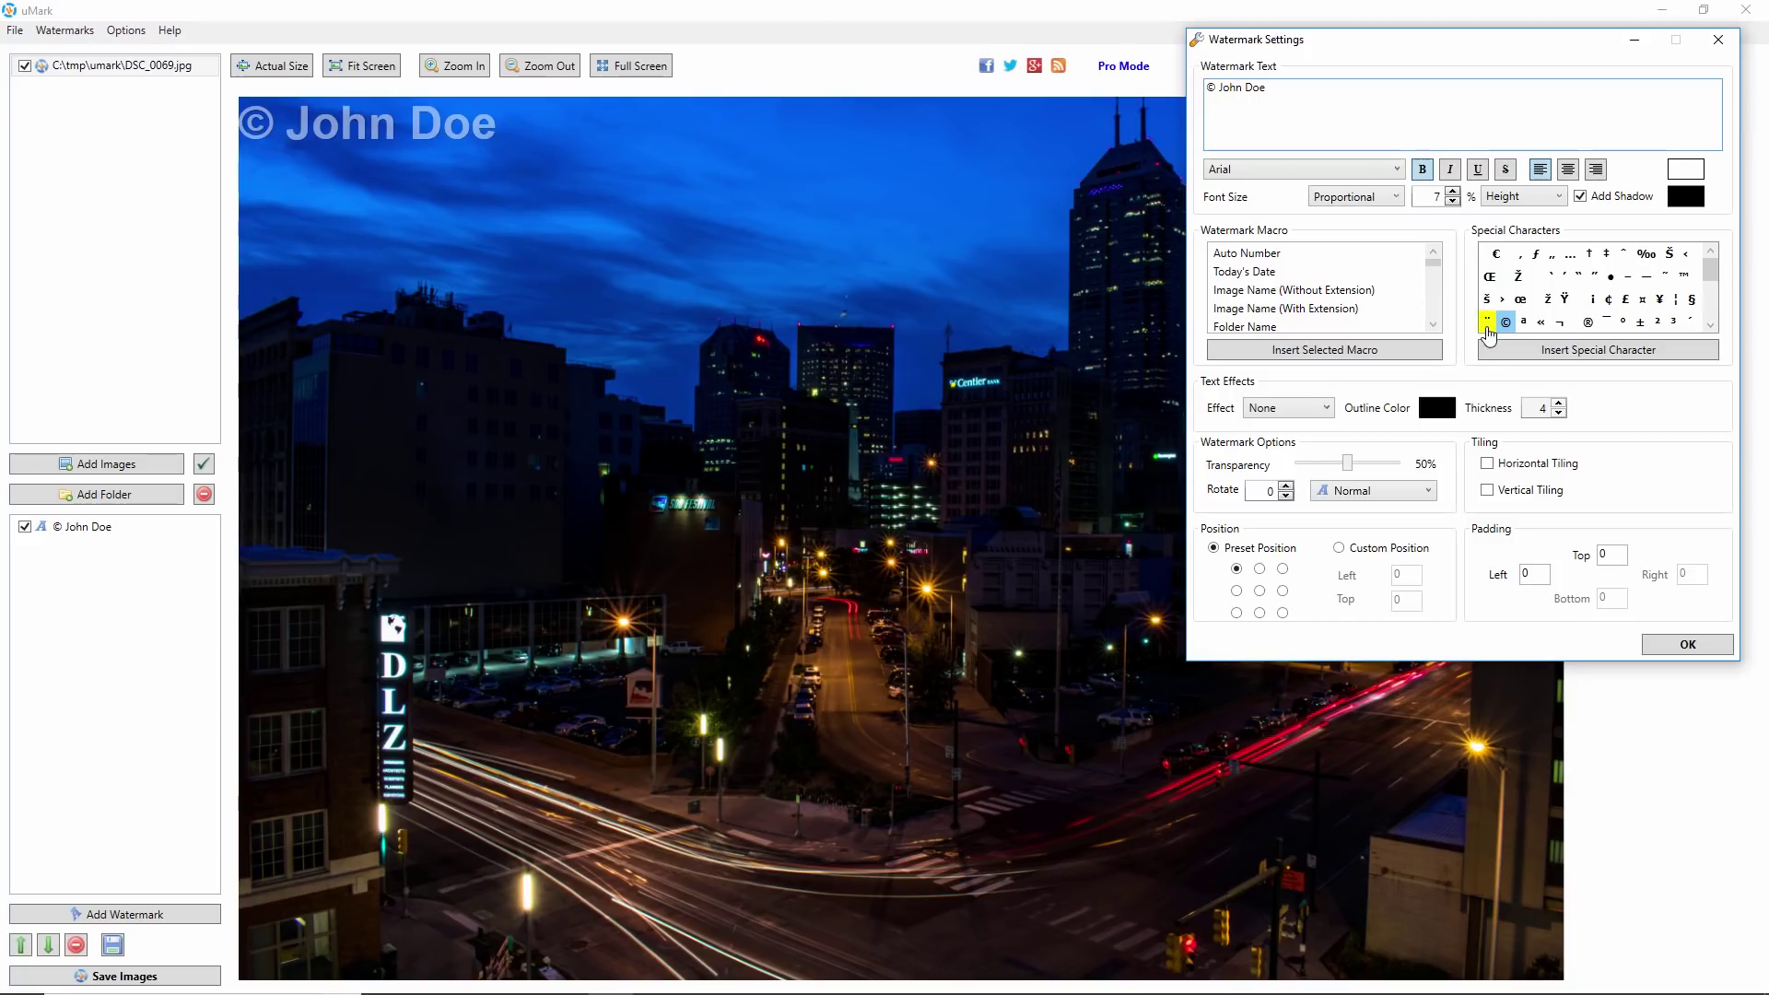
# Try the centre preset position, return the watermark to the image's top-left corner, and set its transparency to 60%.
pyautogui.click(1261, 594)
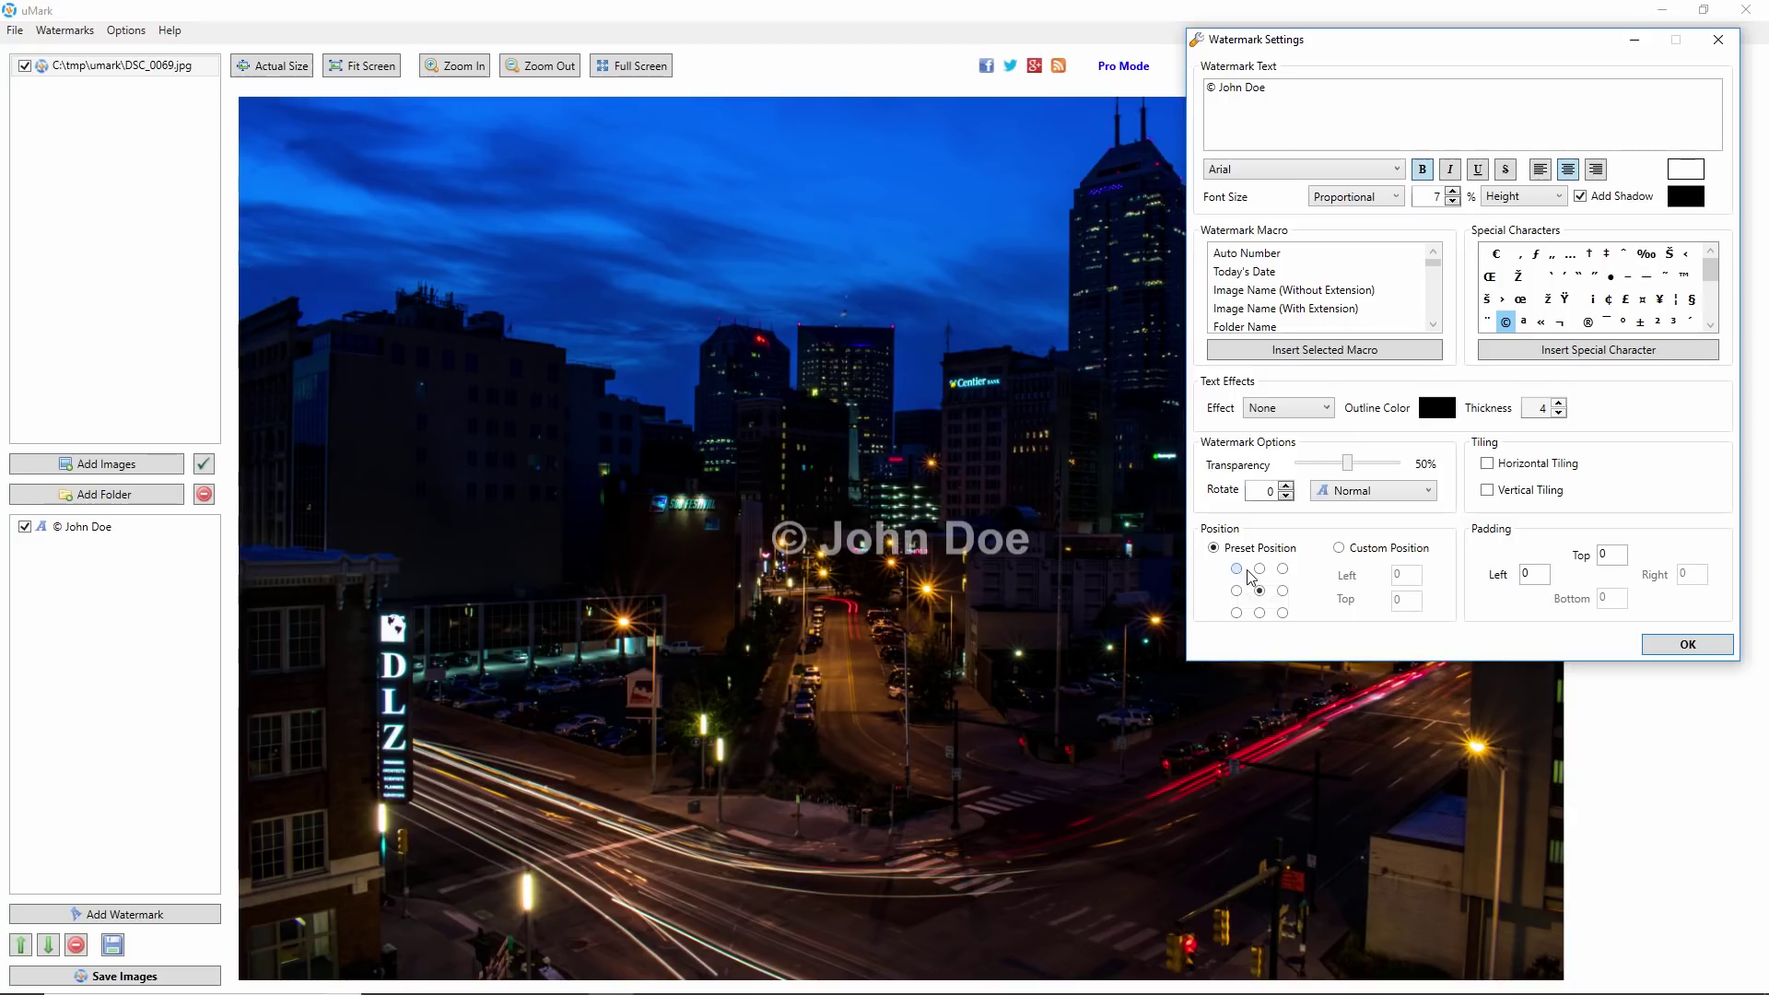
pyautogui.click(1238, 569)
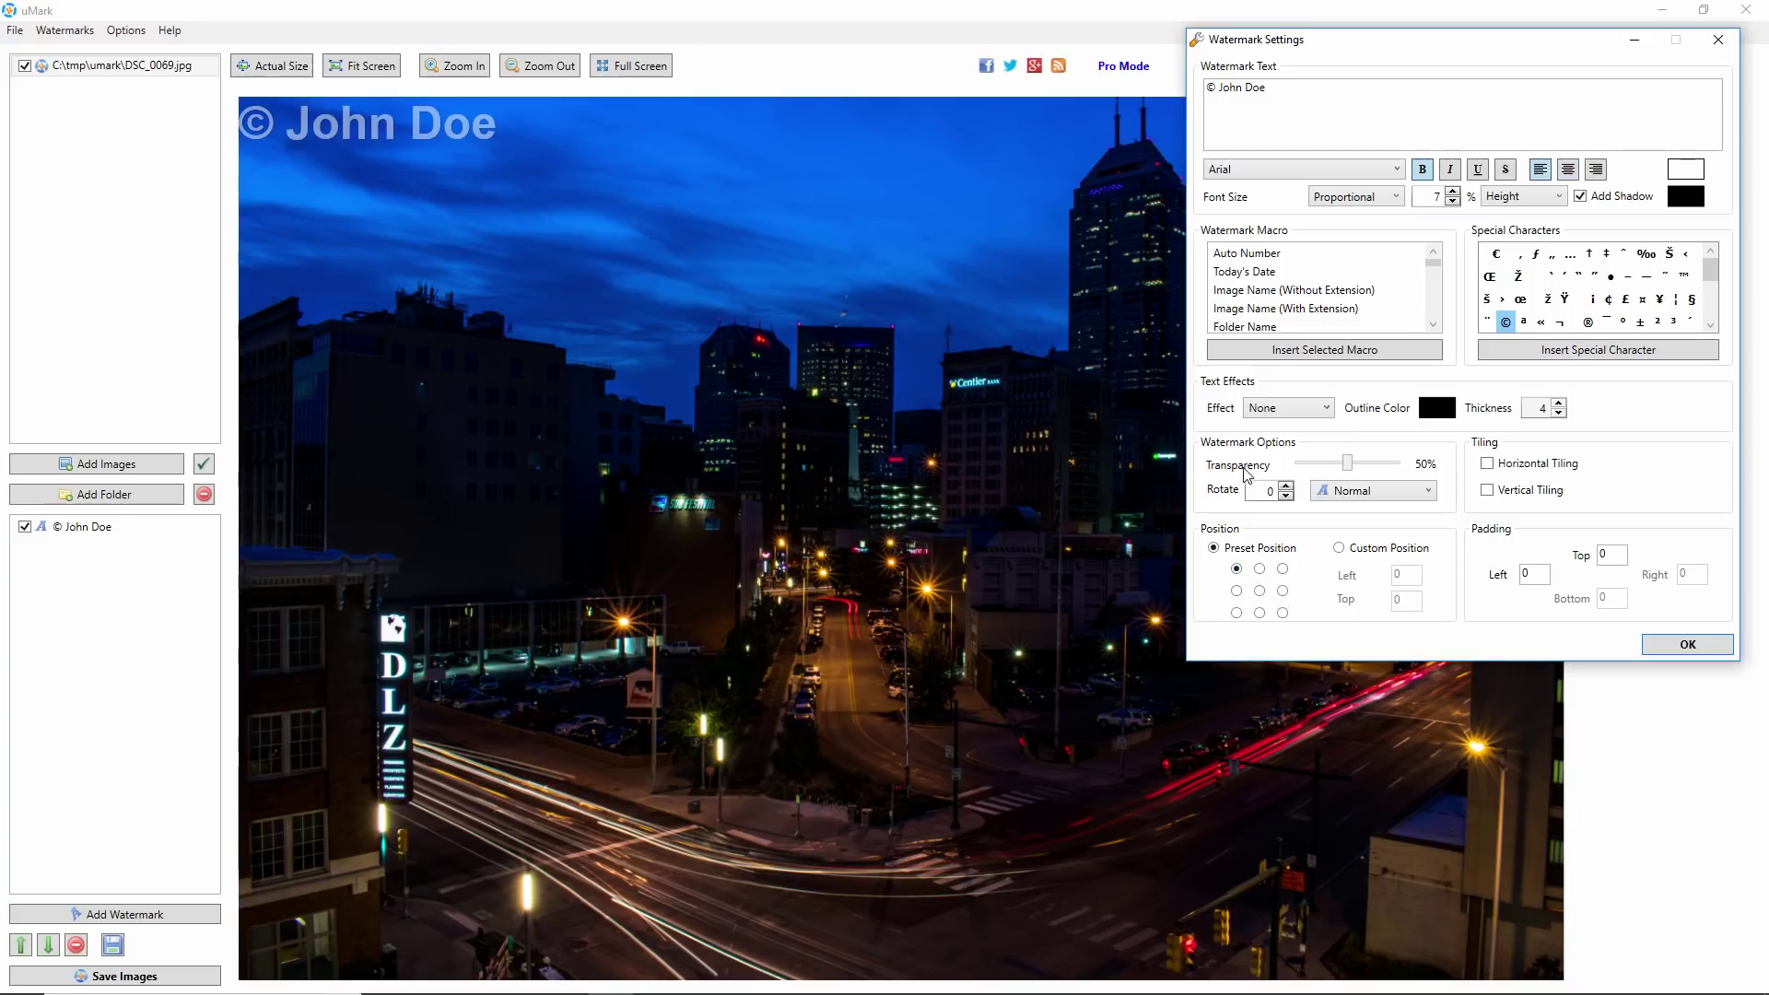
pyautogui.moveTo(1345, 473); pyautogui.dragTo(1384, 471)
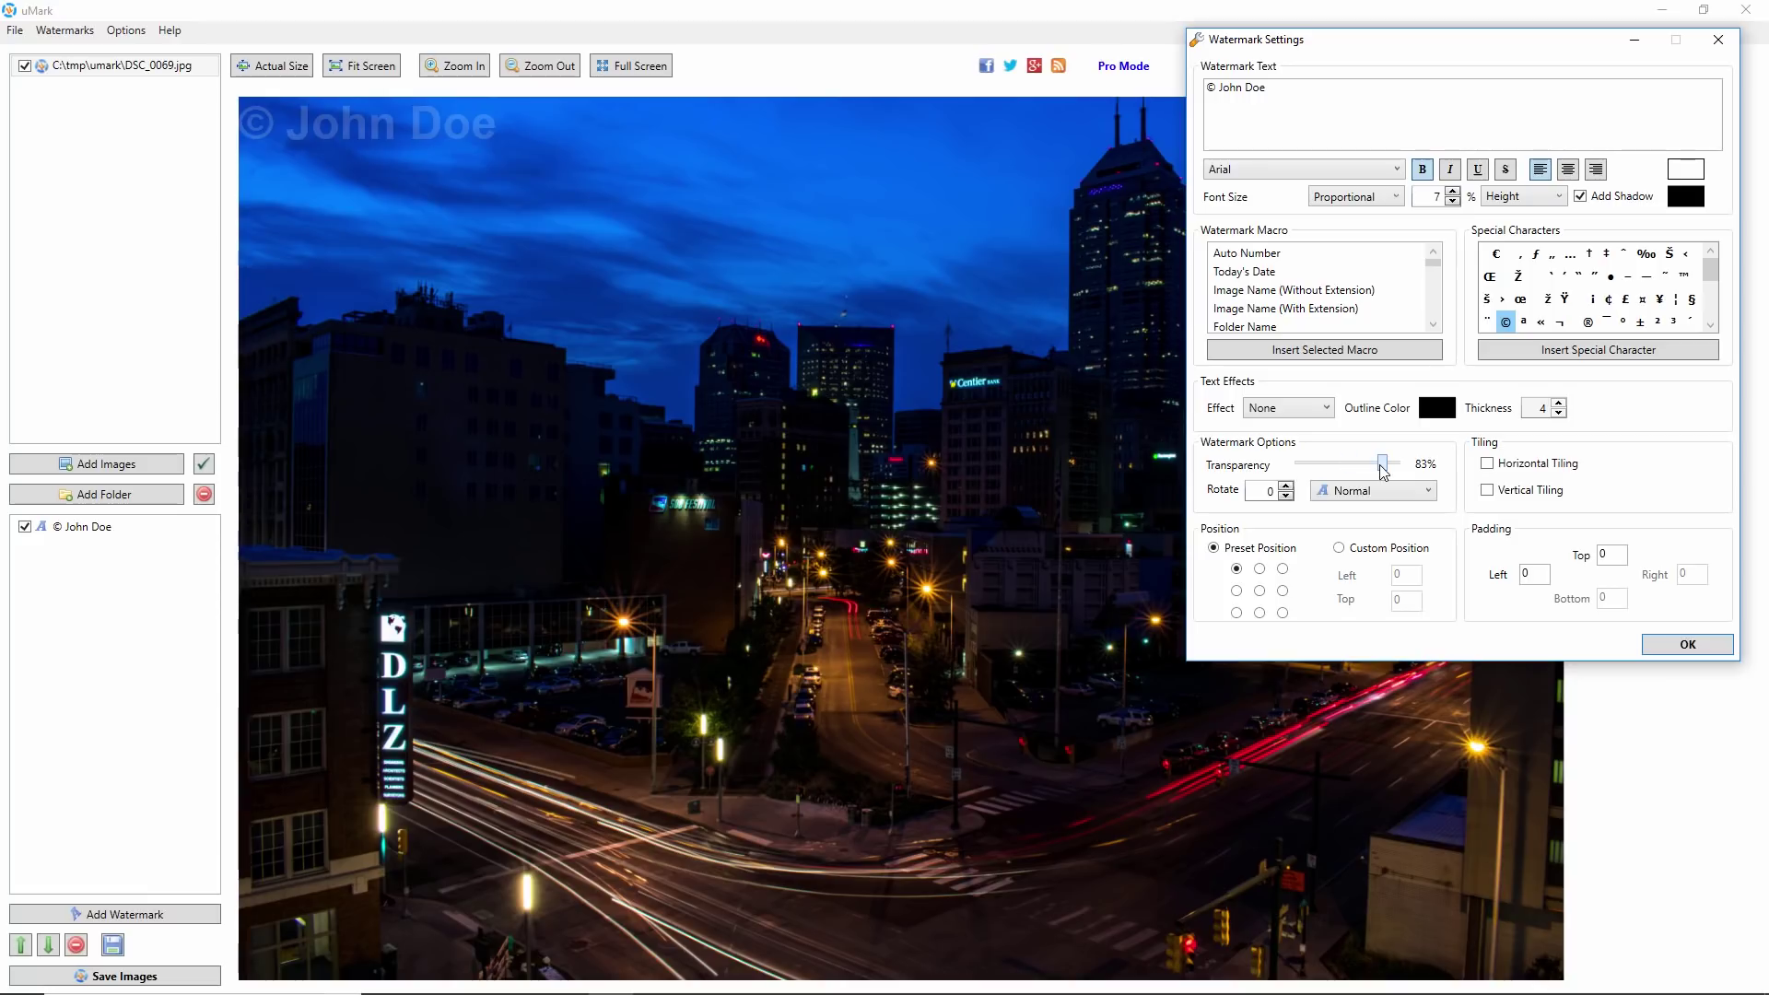
pyautogui.moveTo(1384, 472)
pyautogui.mouseDown()
pyautogui.moveTo(1302, 470)
pyautogui.moveTo(1356, 466)
pyautogui.mouseUp()
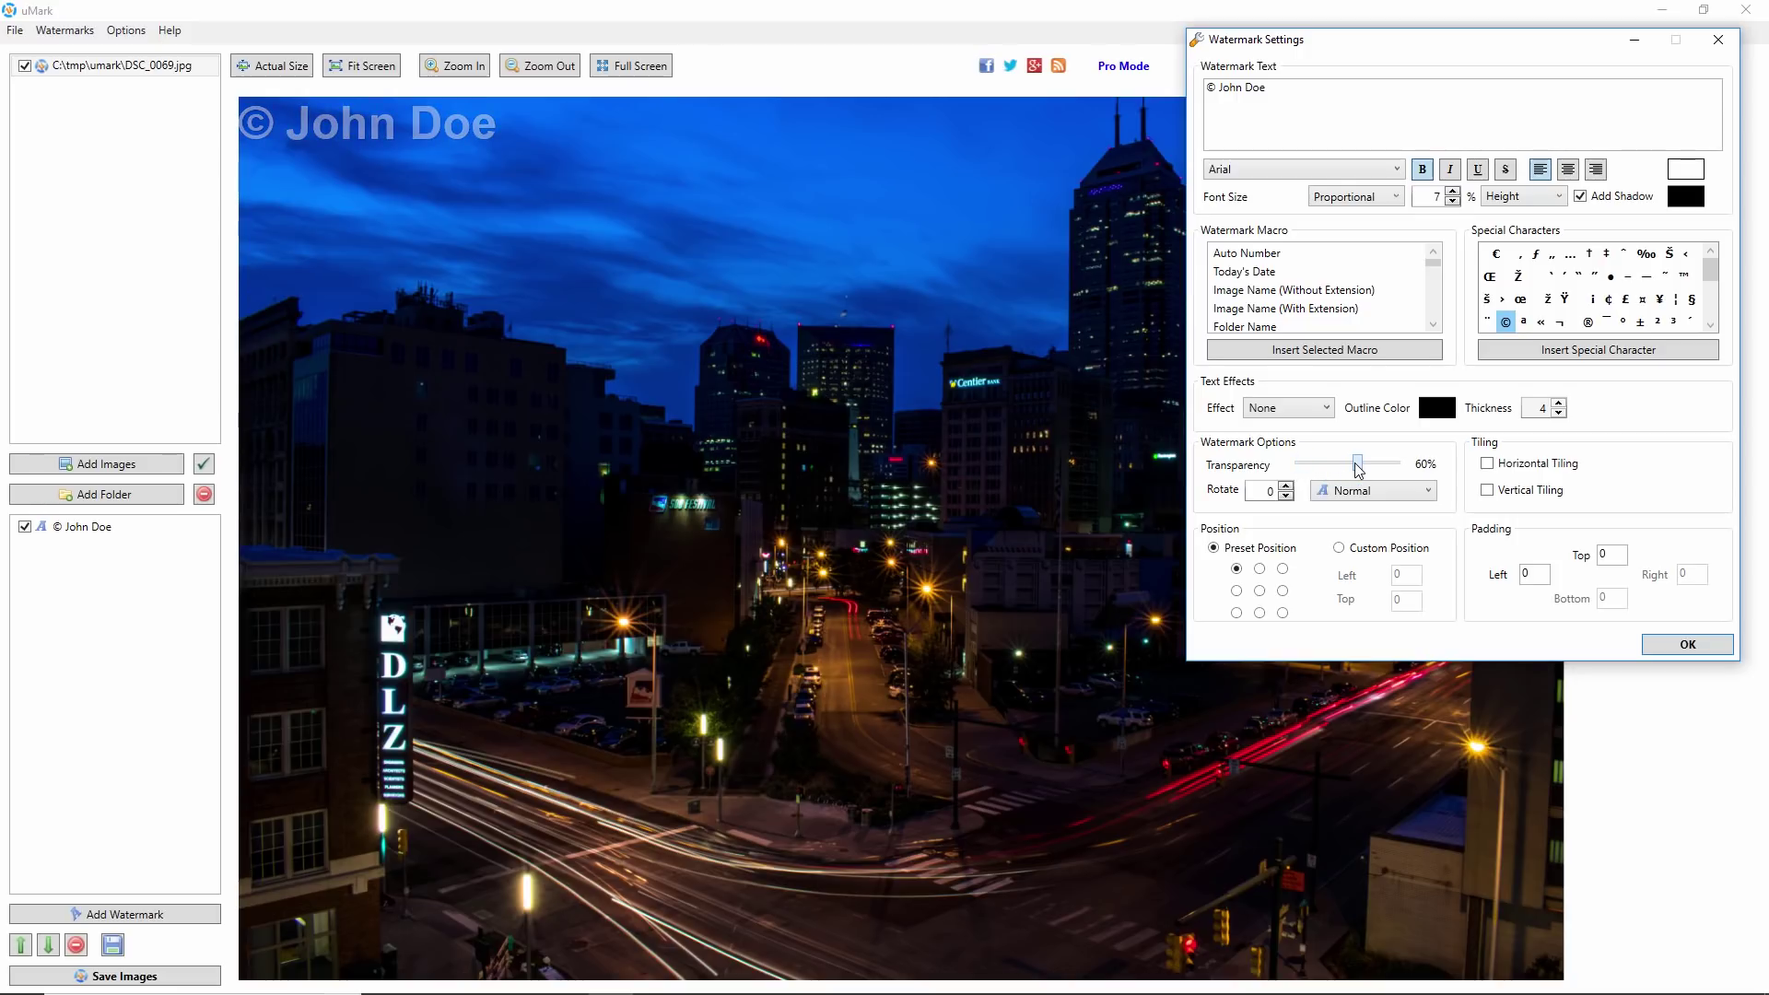
# Try the Diagonal Bottom Left rotation for the watermark, and settle on Diagonal Bottom Right.
pyautogui.click(1432, 496)
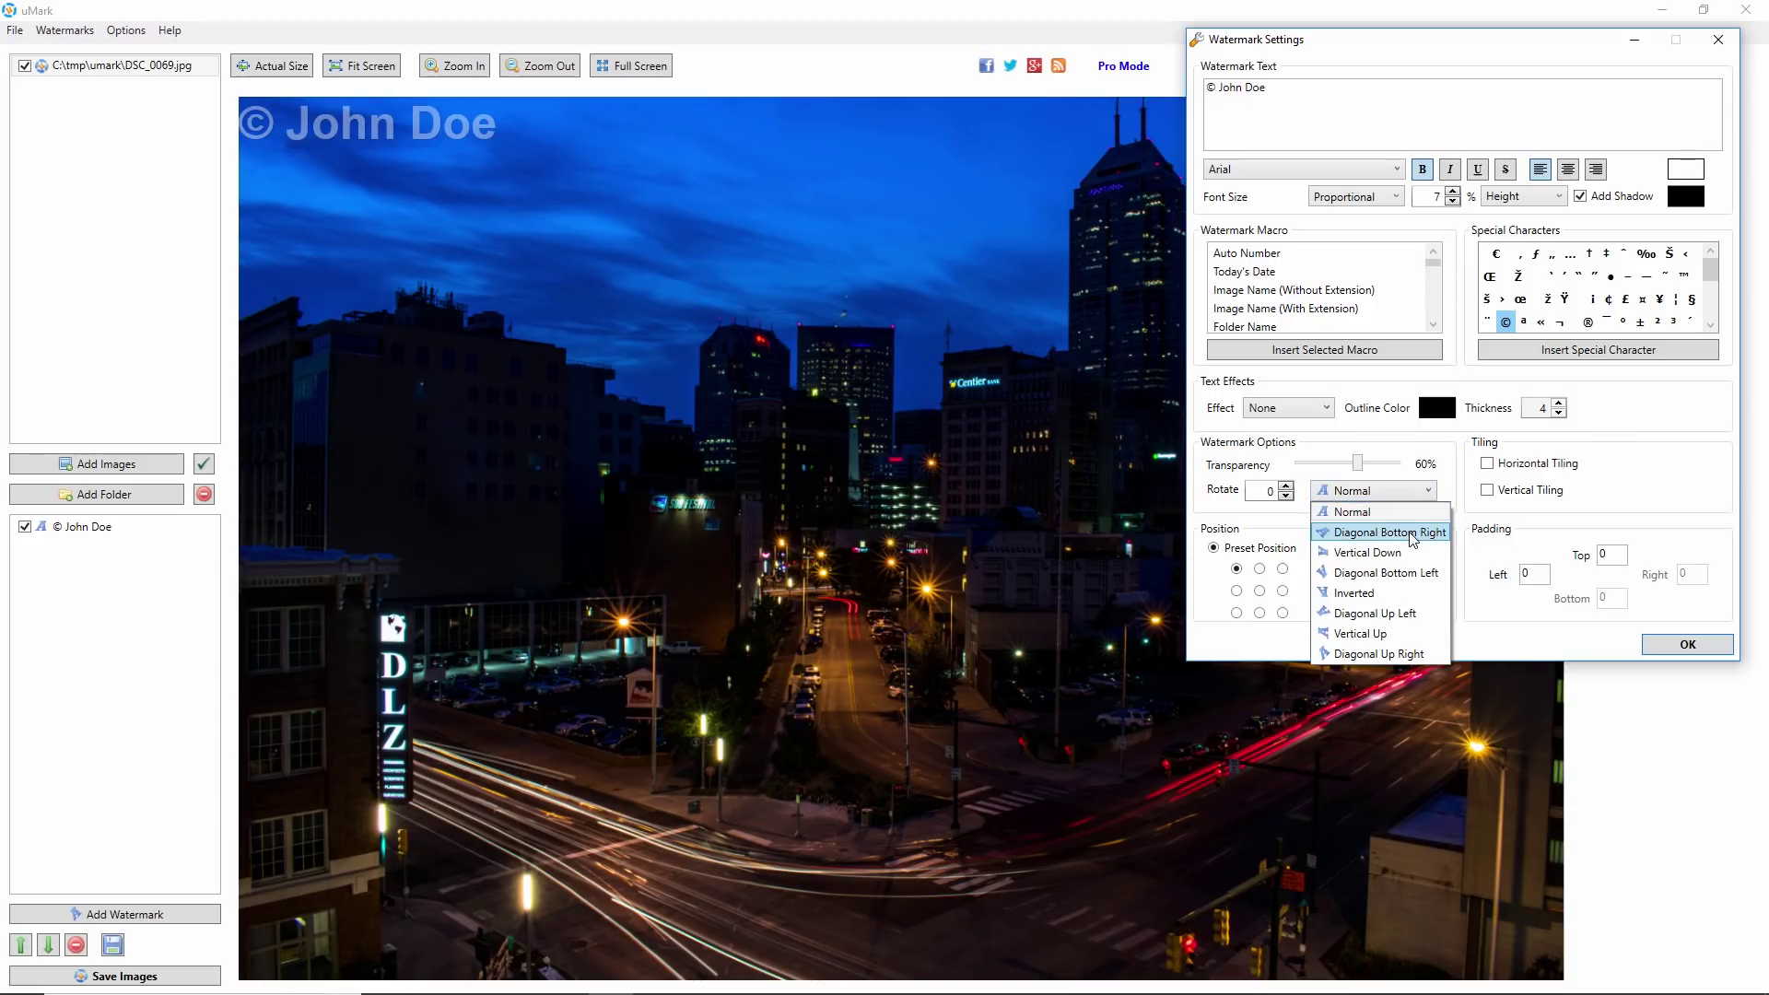
pyautogui.click(1414, 534)
pyautogui.click(1432, 495)
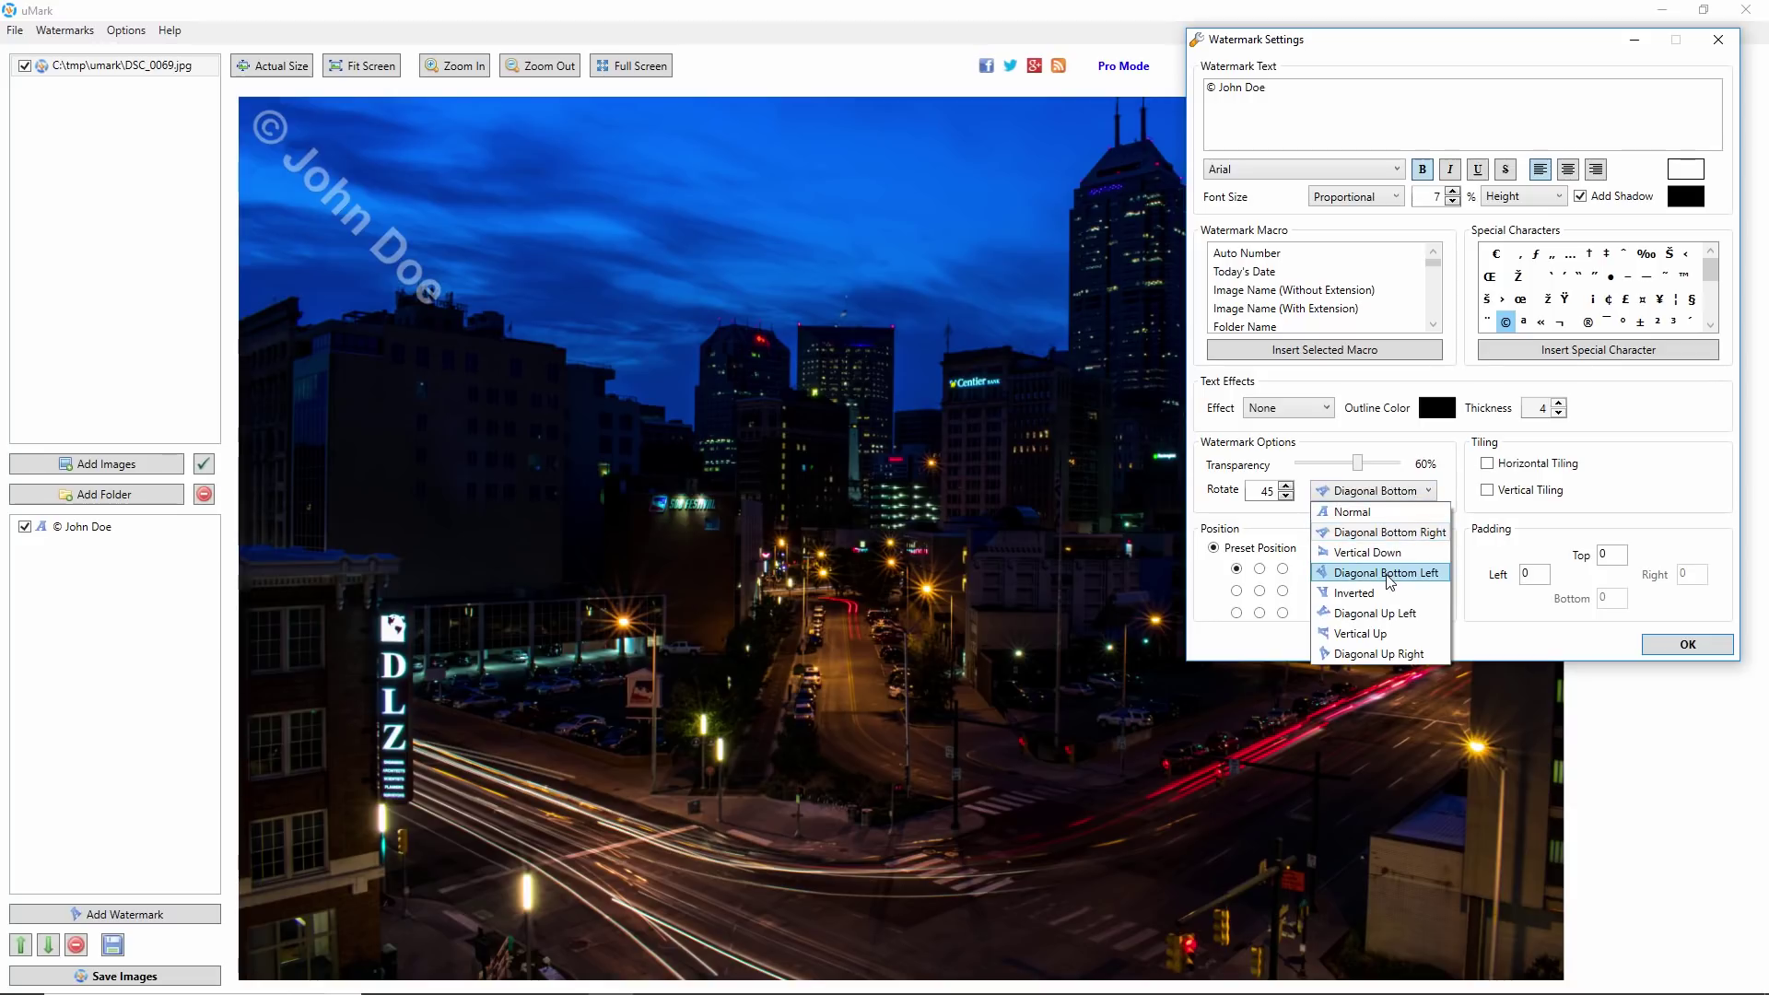
pyautogui.click(1390, 575)
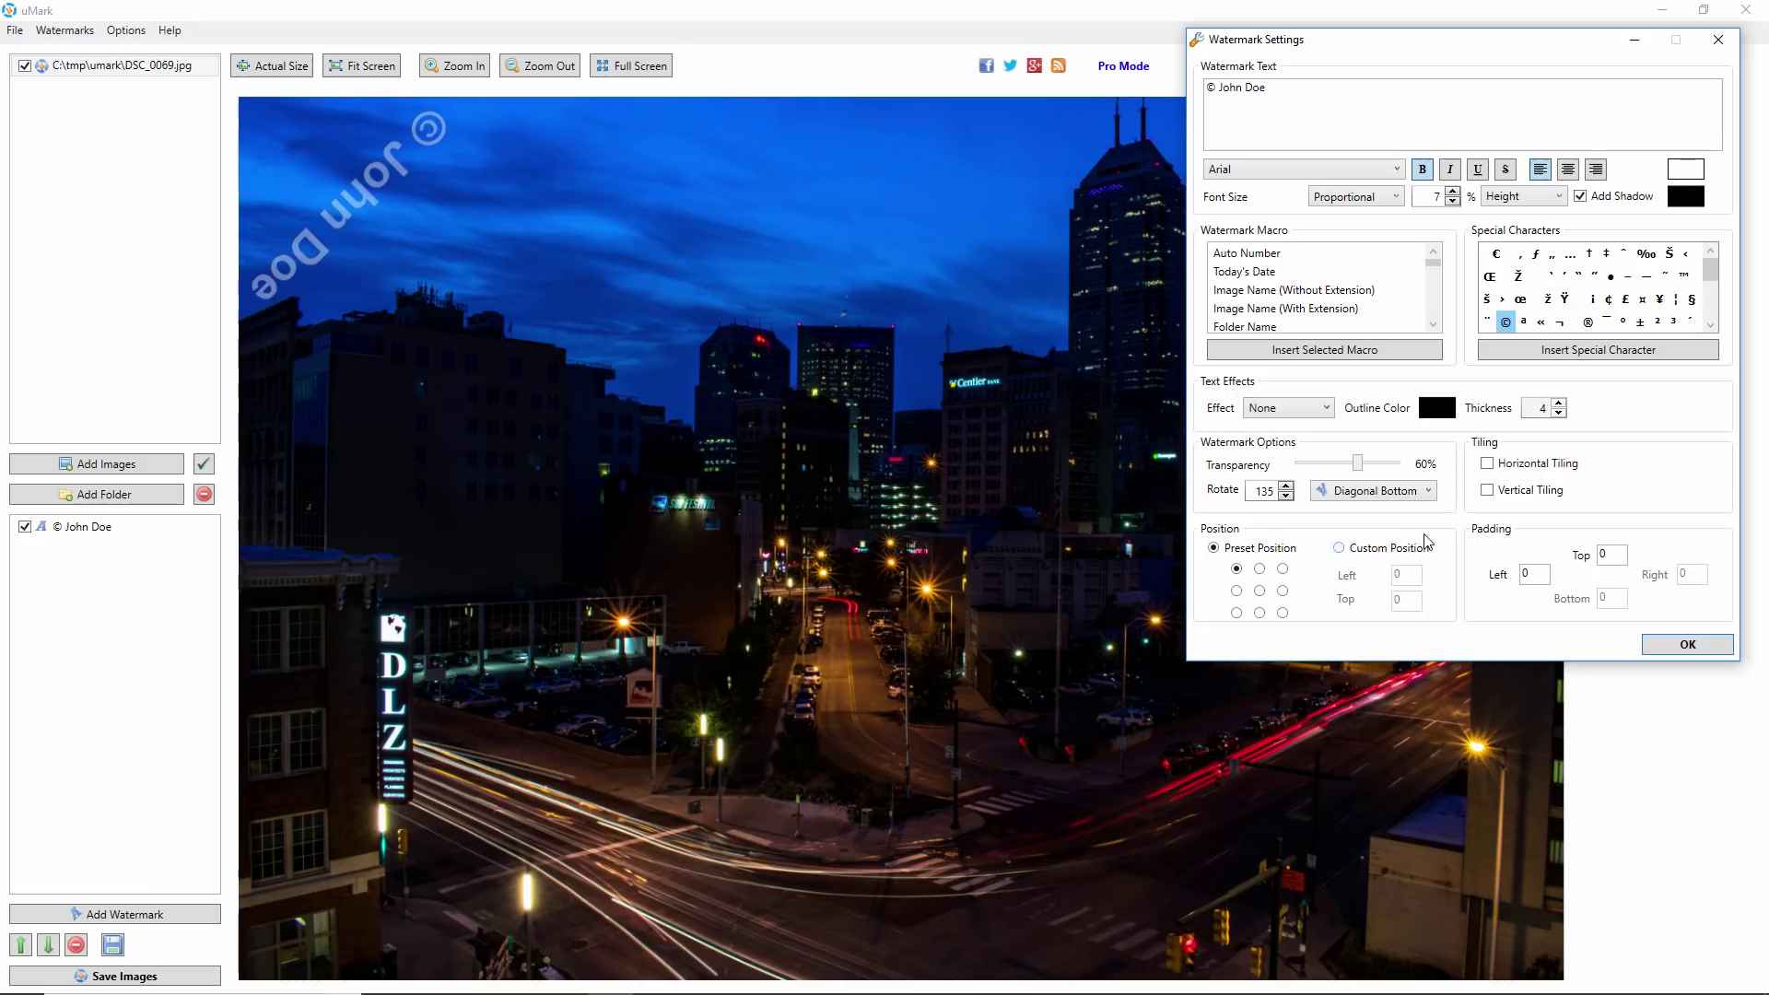
pyautogui.click(1431, 494)
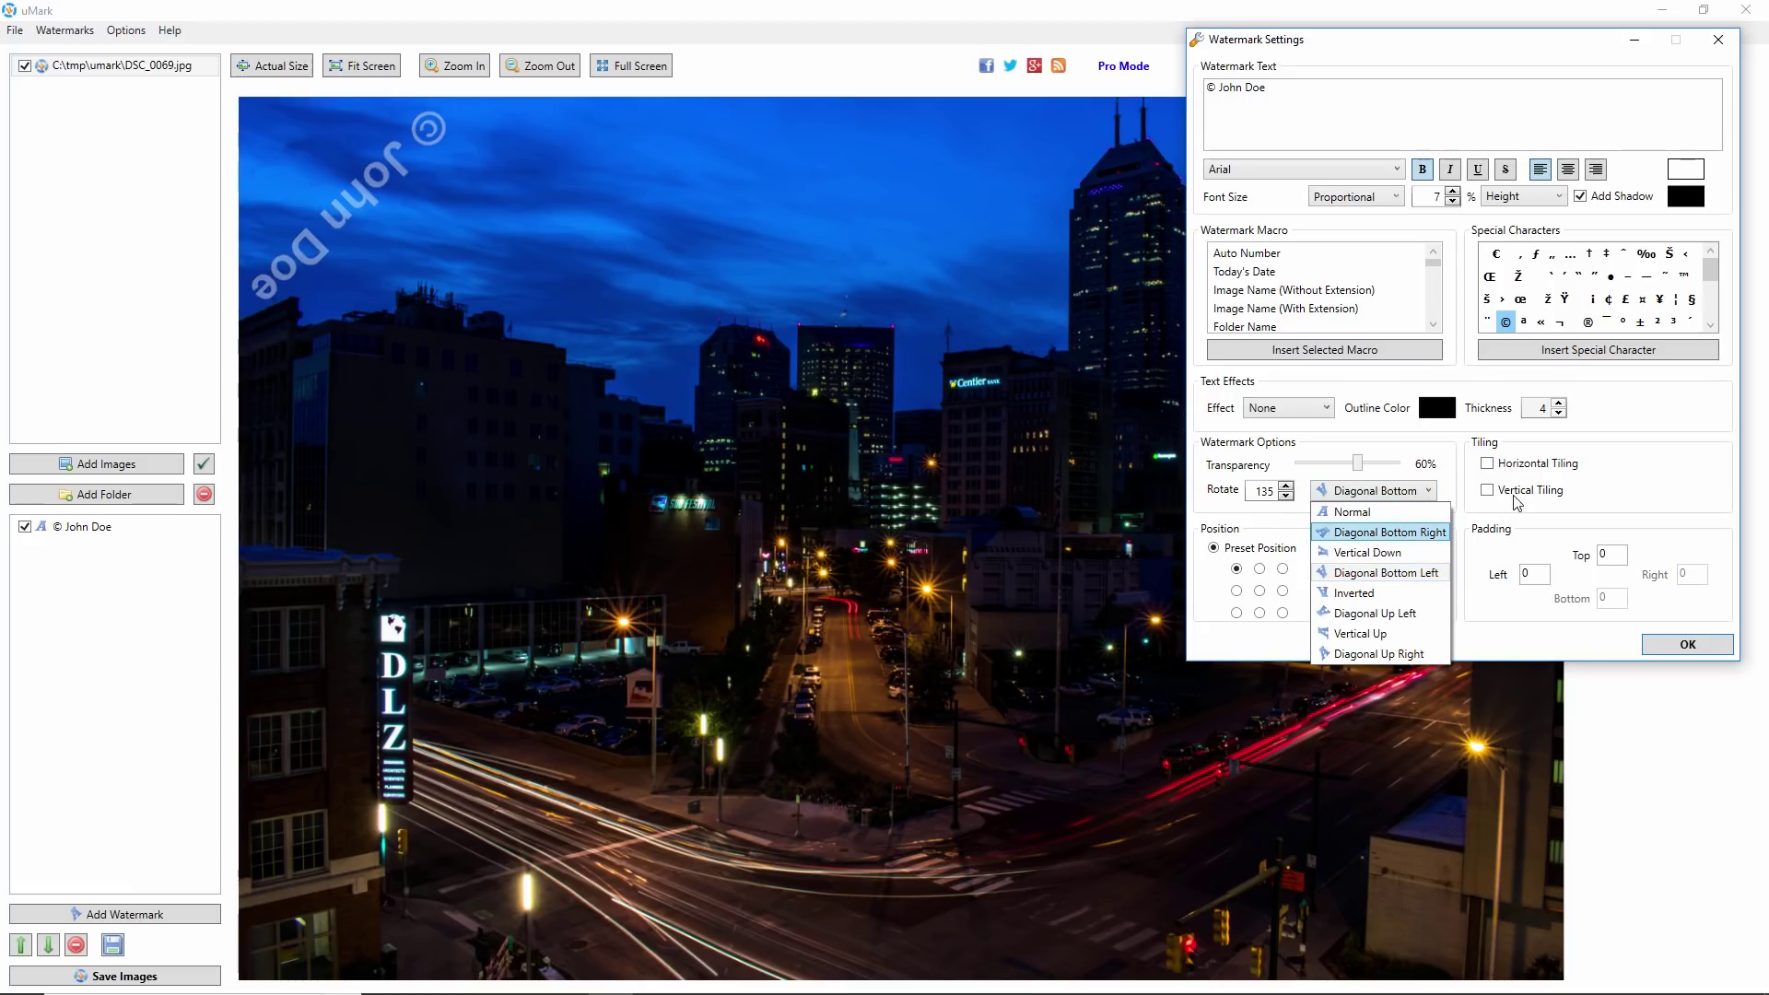
pyautogui.click(1400, 535)
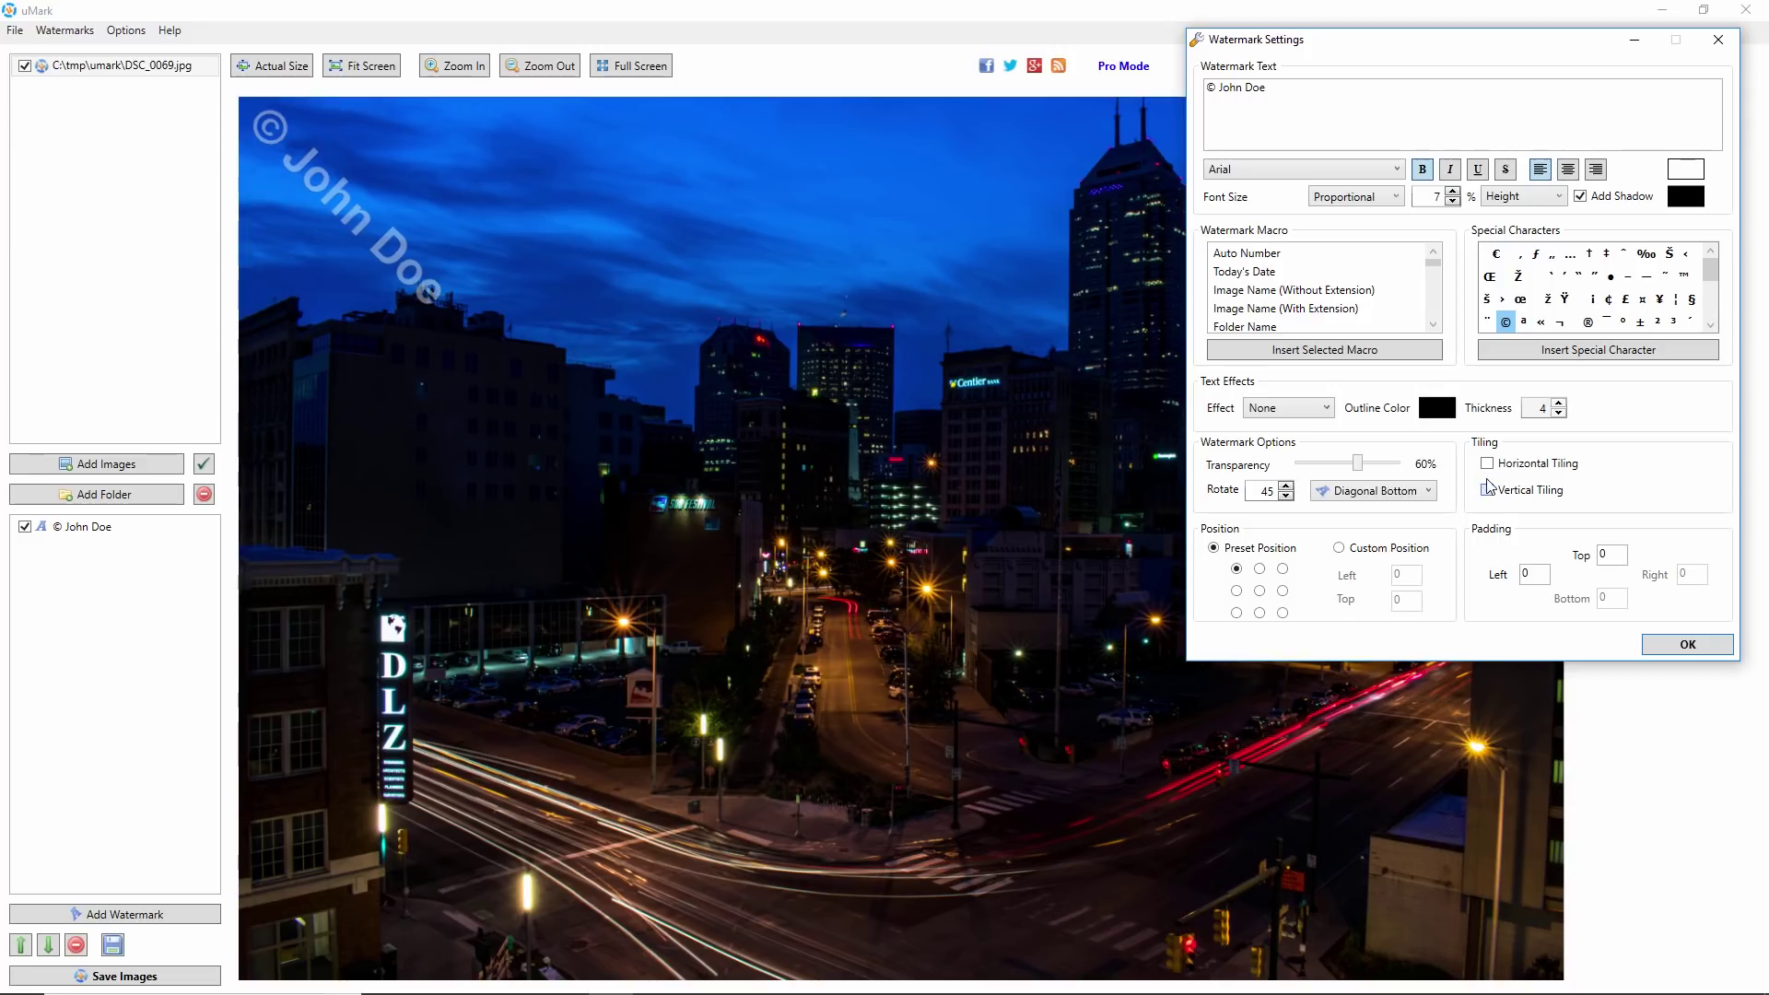
# Enable vertical and horizontal tiling for the watermark, set its transparency to 90%, and accept the watermark settings.
pyautogui.click(1487, 490)
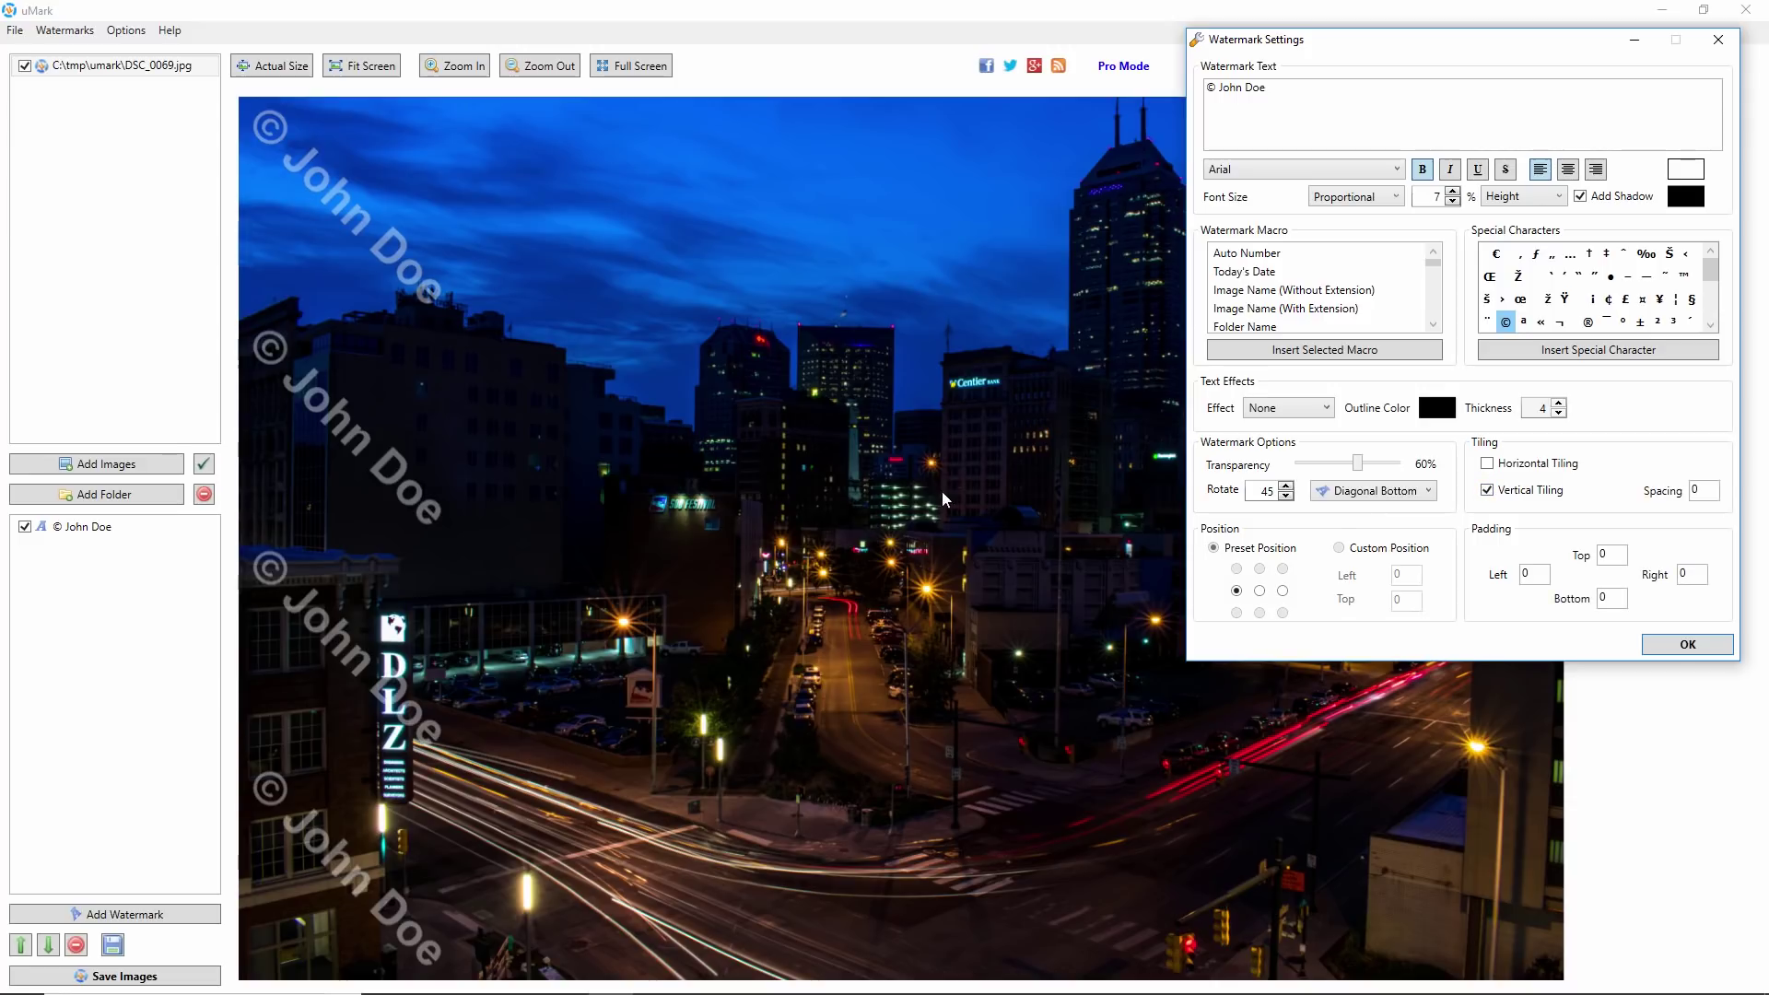
pyautogui.click(1487, 464)
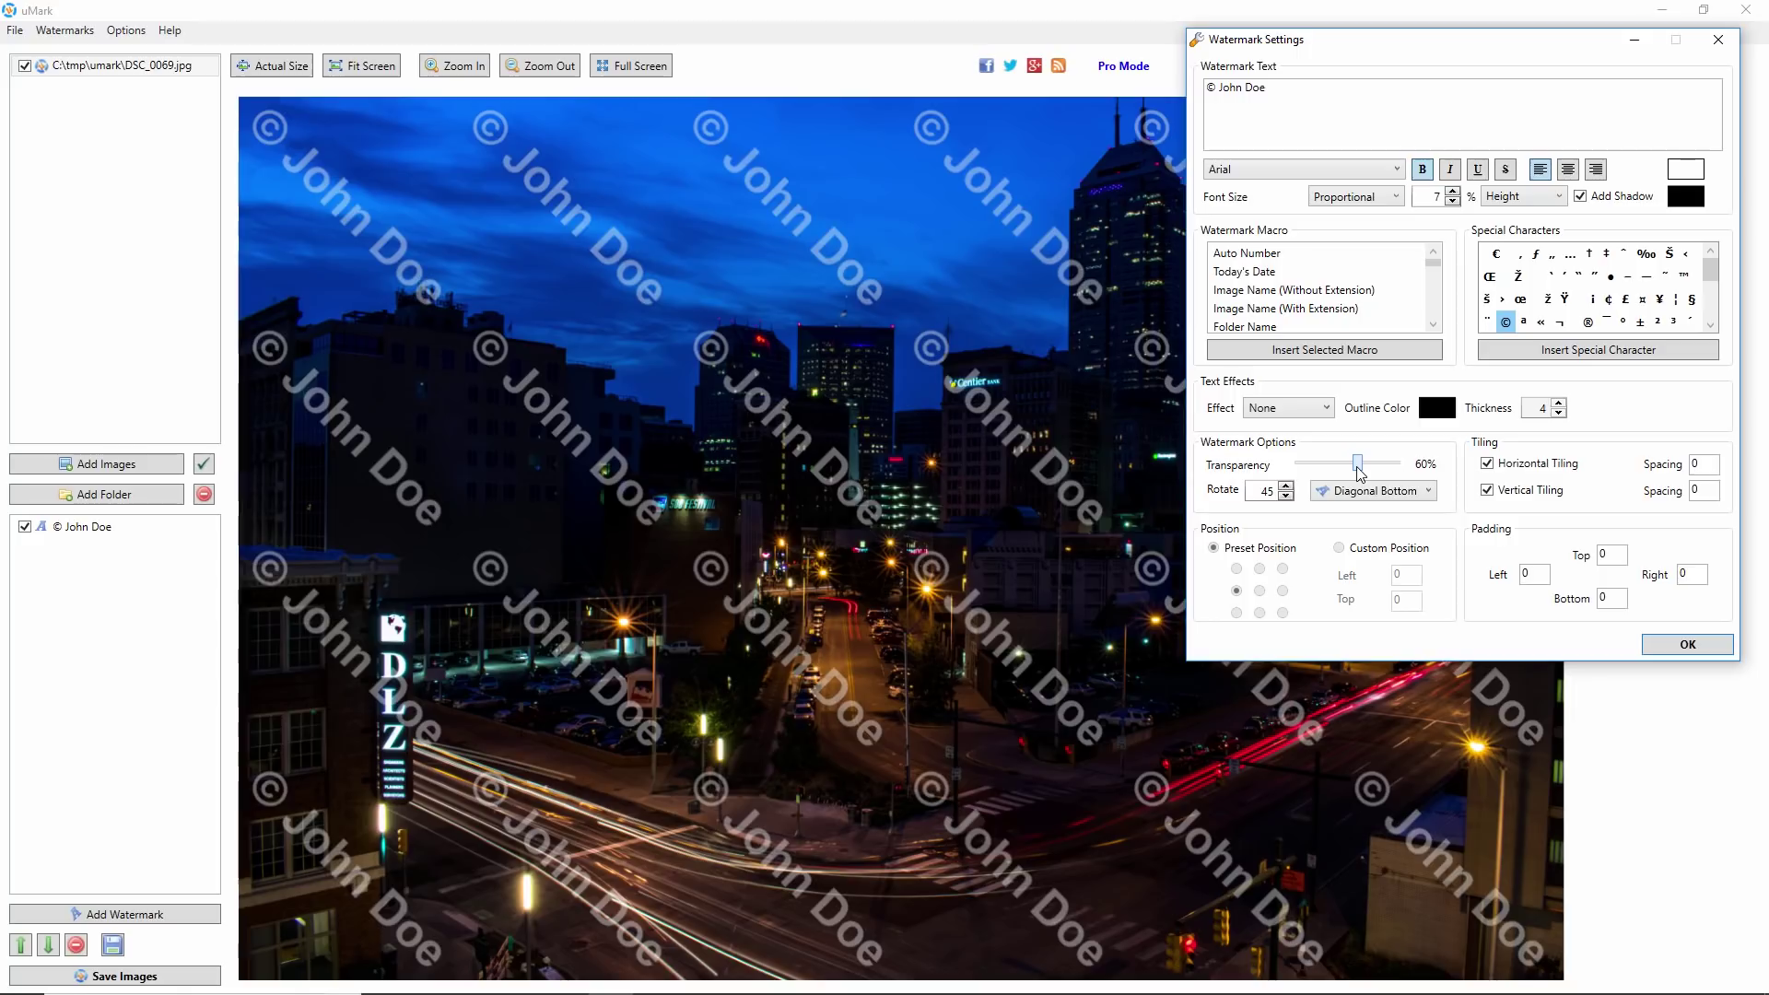
pyautogui.moveTo(1361, 473); pyautogui.dragTo(1370, 474)
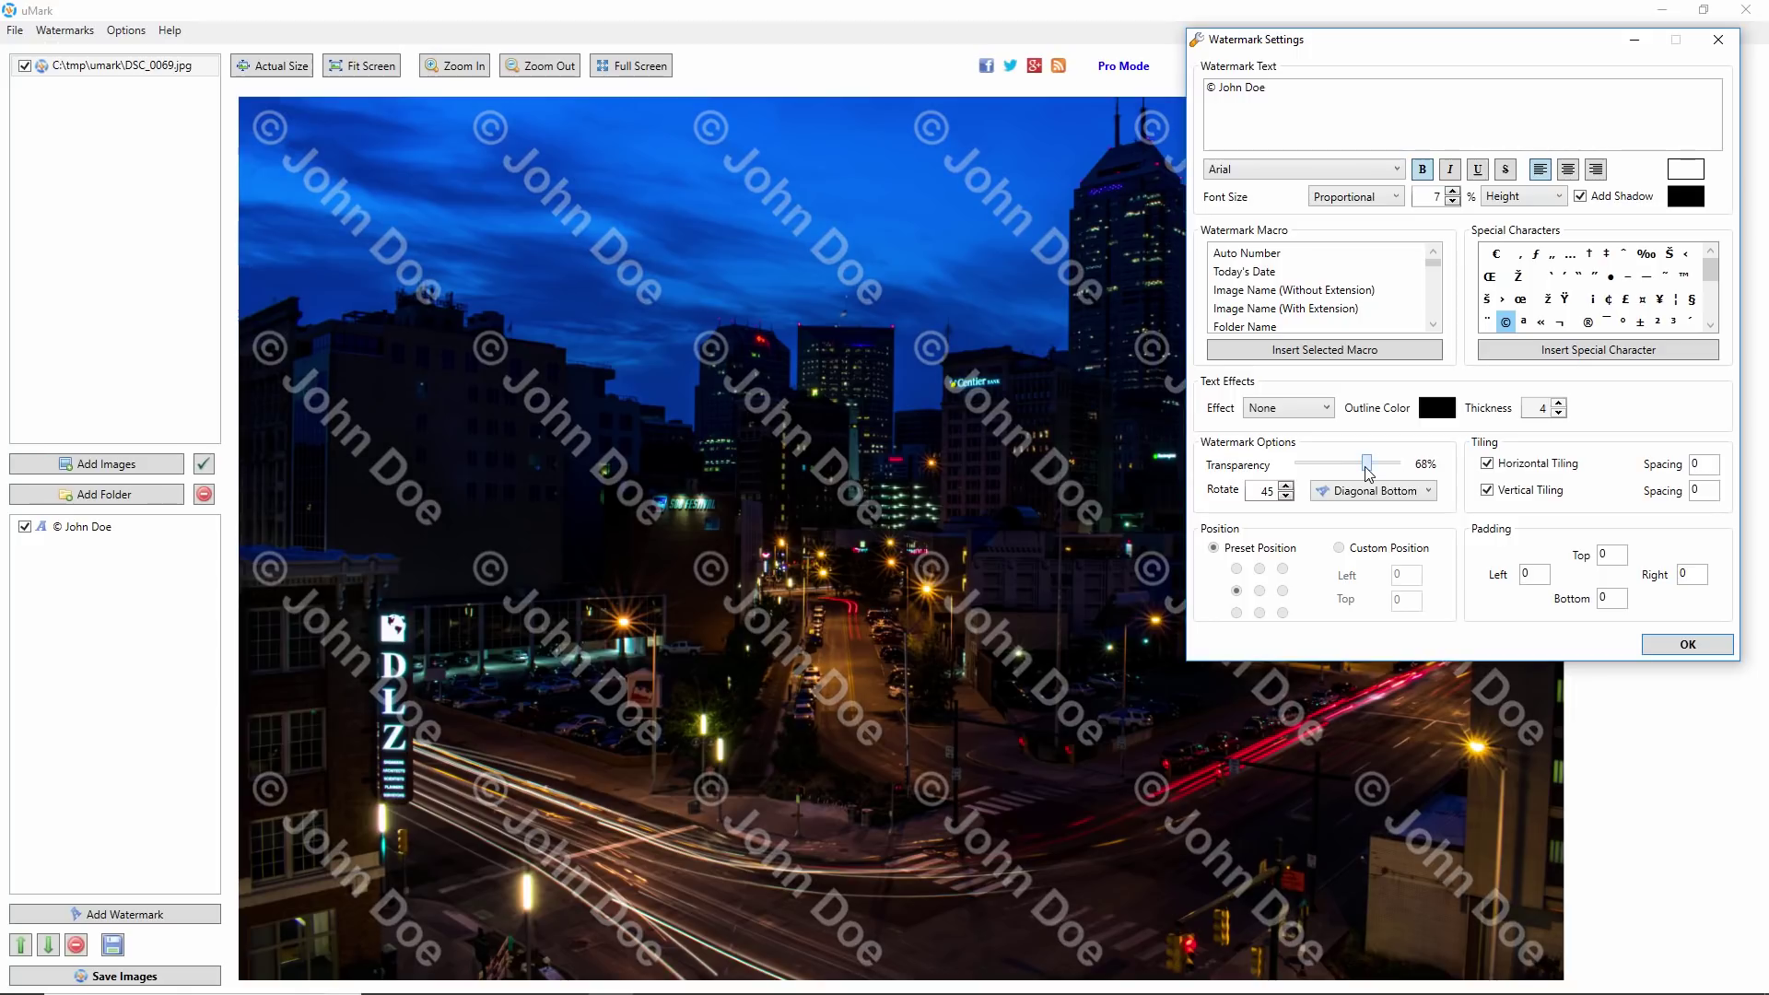
pyautogui.moveTo(1372, 474); pyautogui.dragTo(1389, 474)
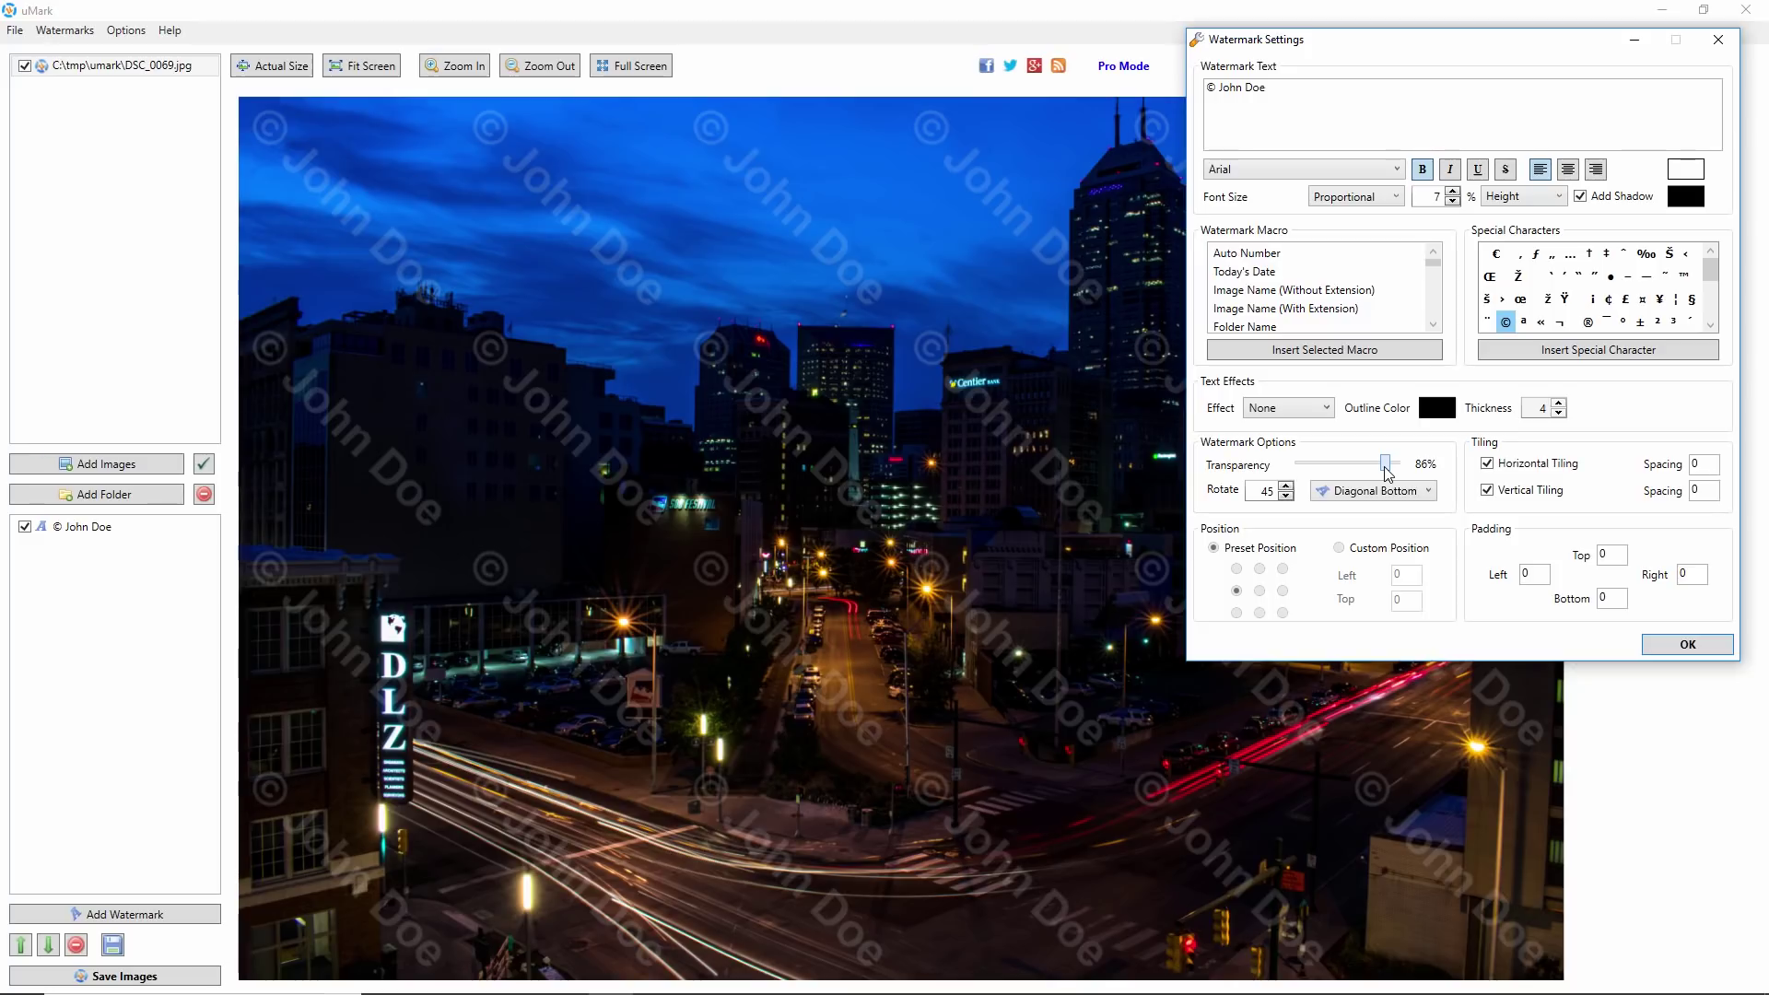
pyautogui.moveTo(1389, 473); pyautogui.dragTo(1390, 474)
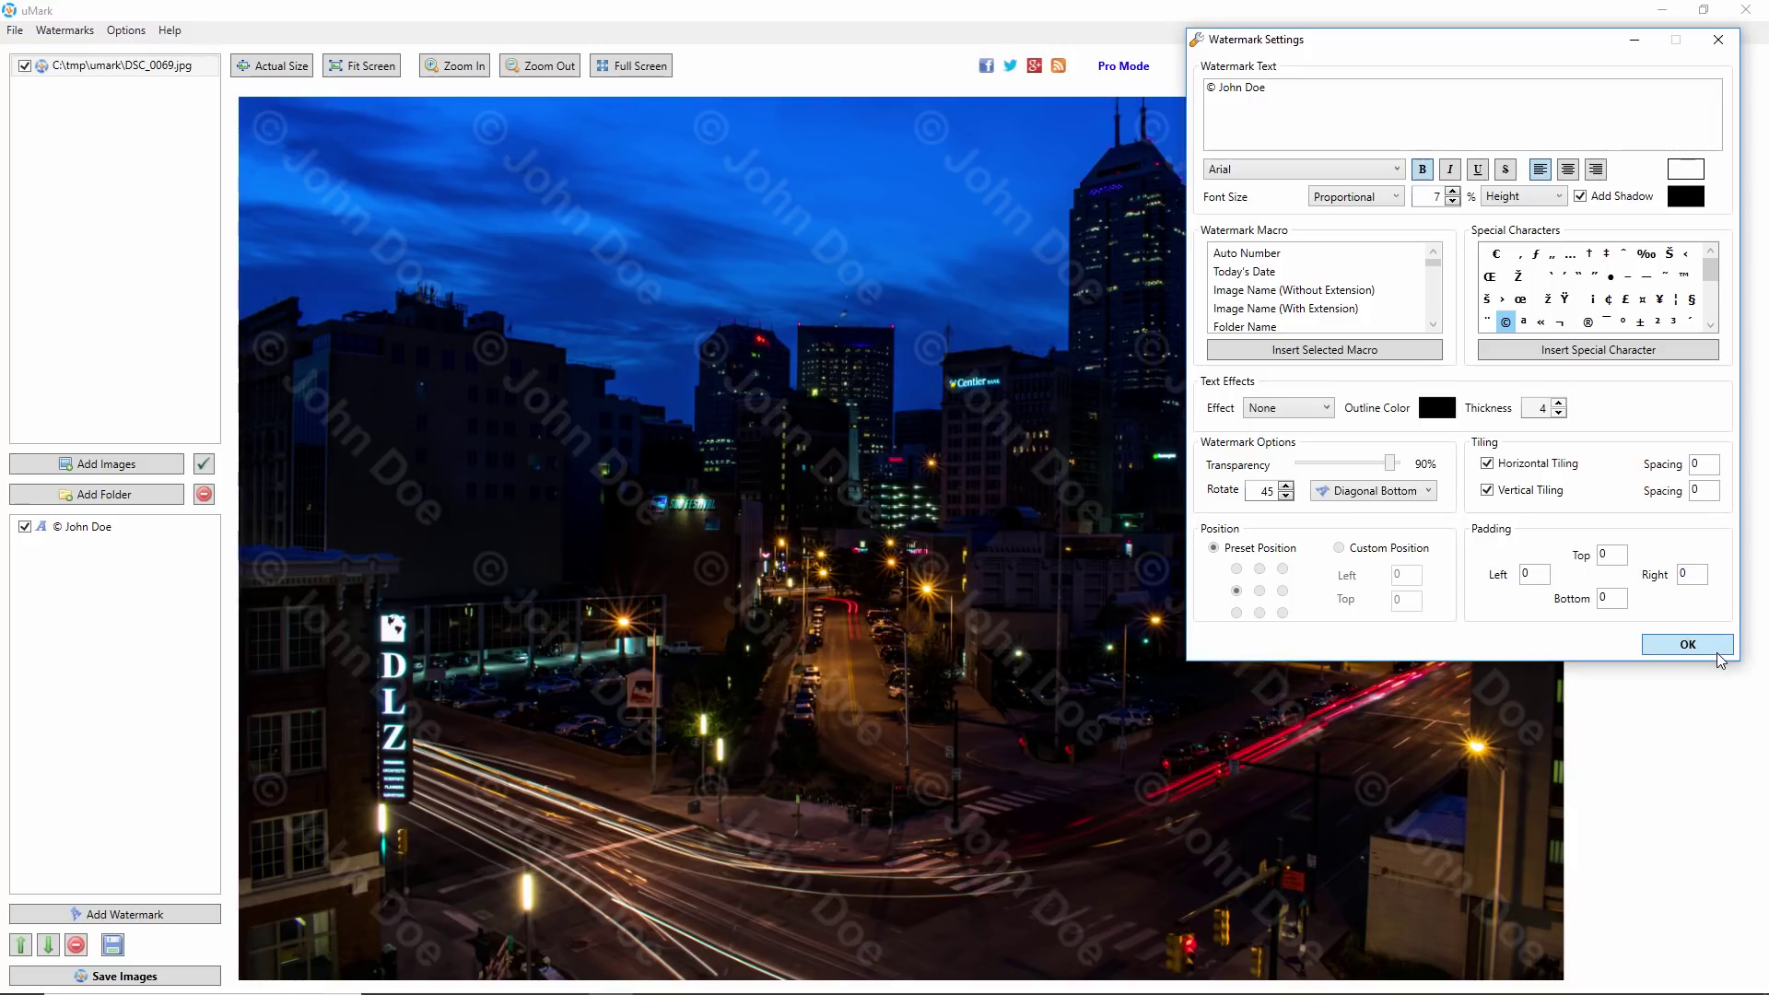
pyautogui.click(1688, 644)
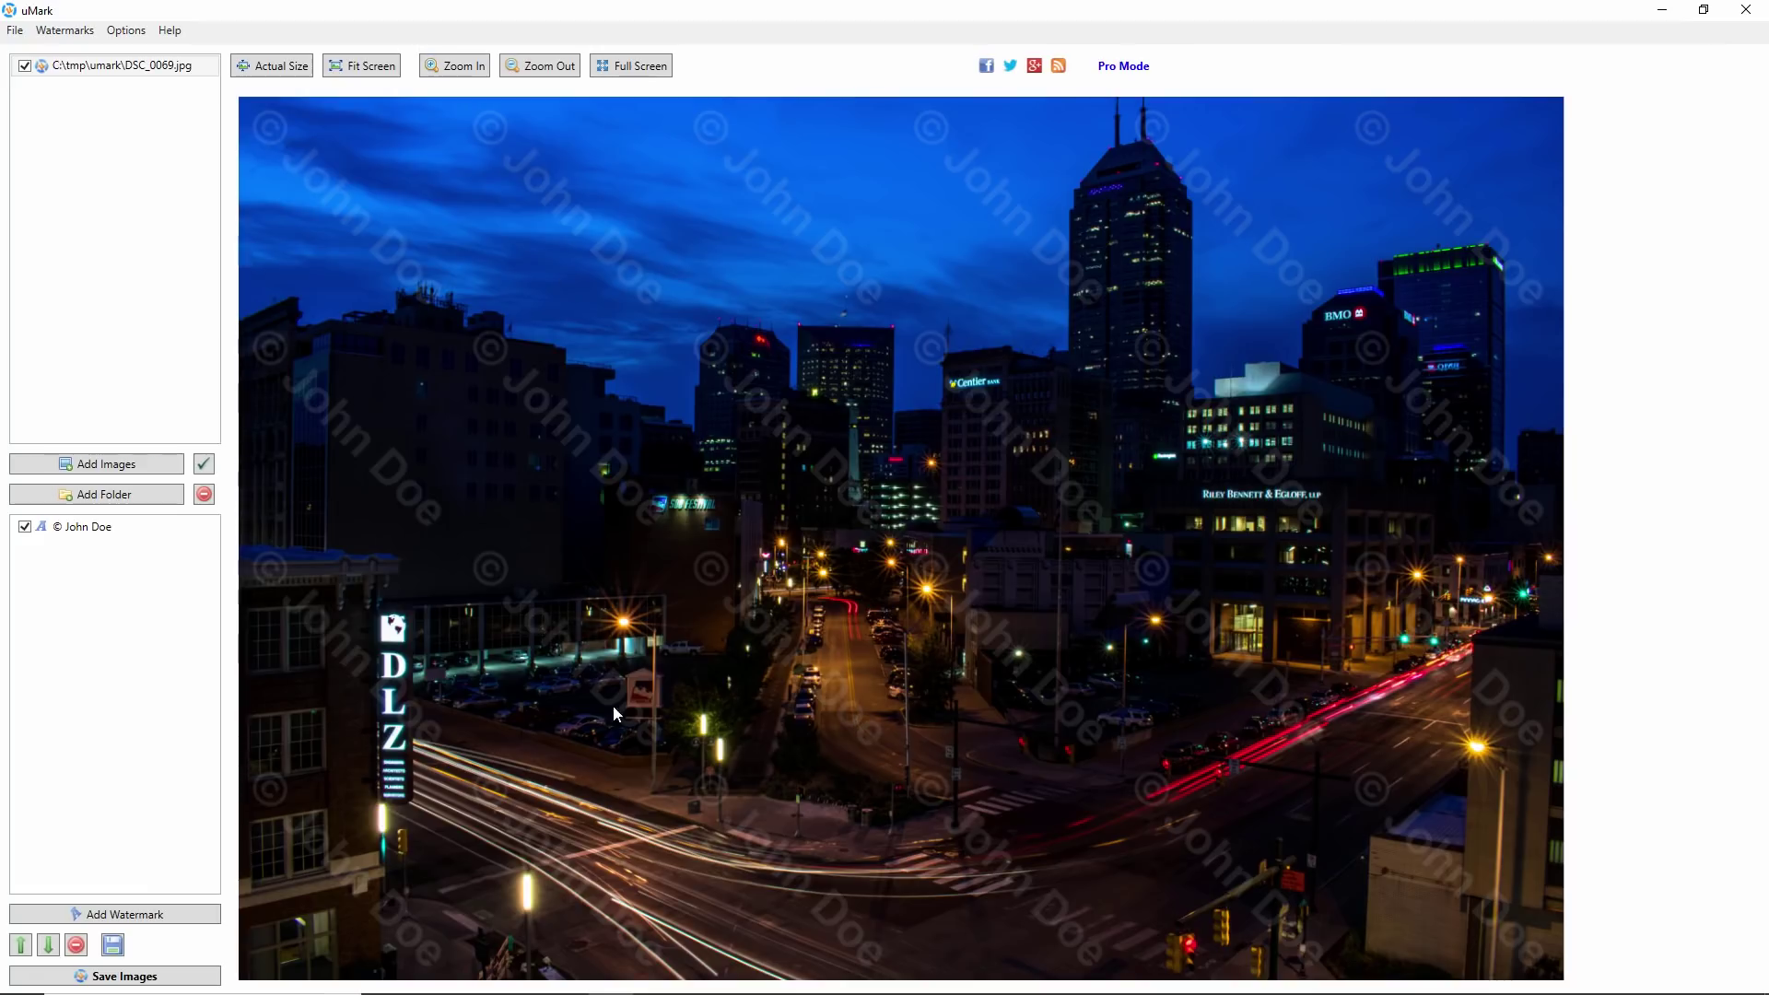
# Open the output options for saving the images and choose C:\_tmp\umark\watermarked as the output folder.
pyautogui.click(122, 979)
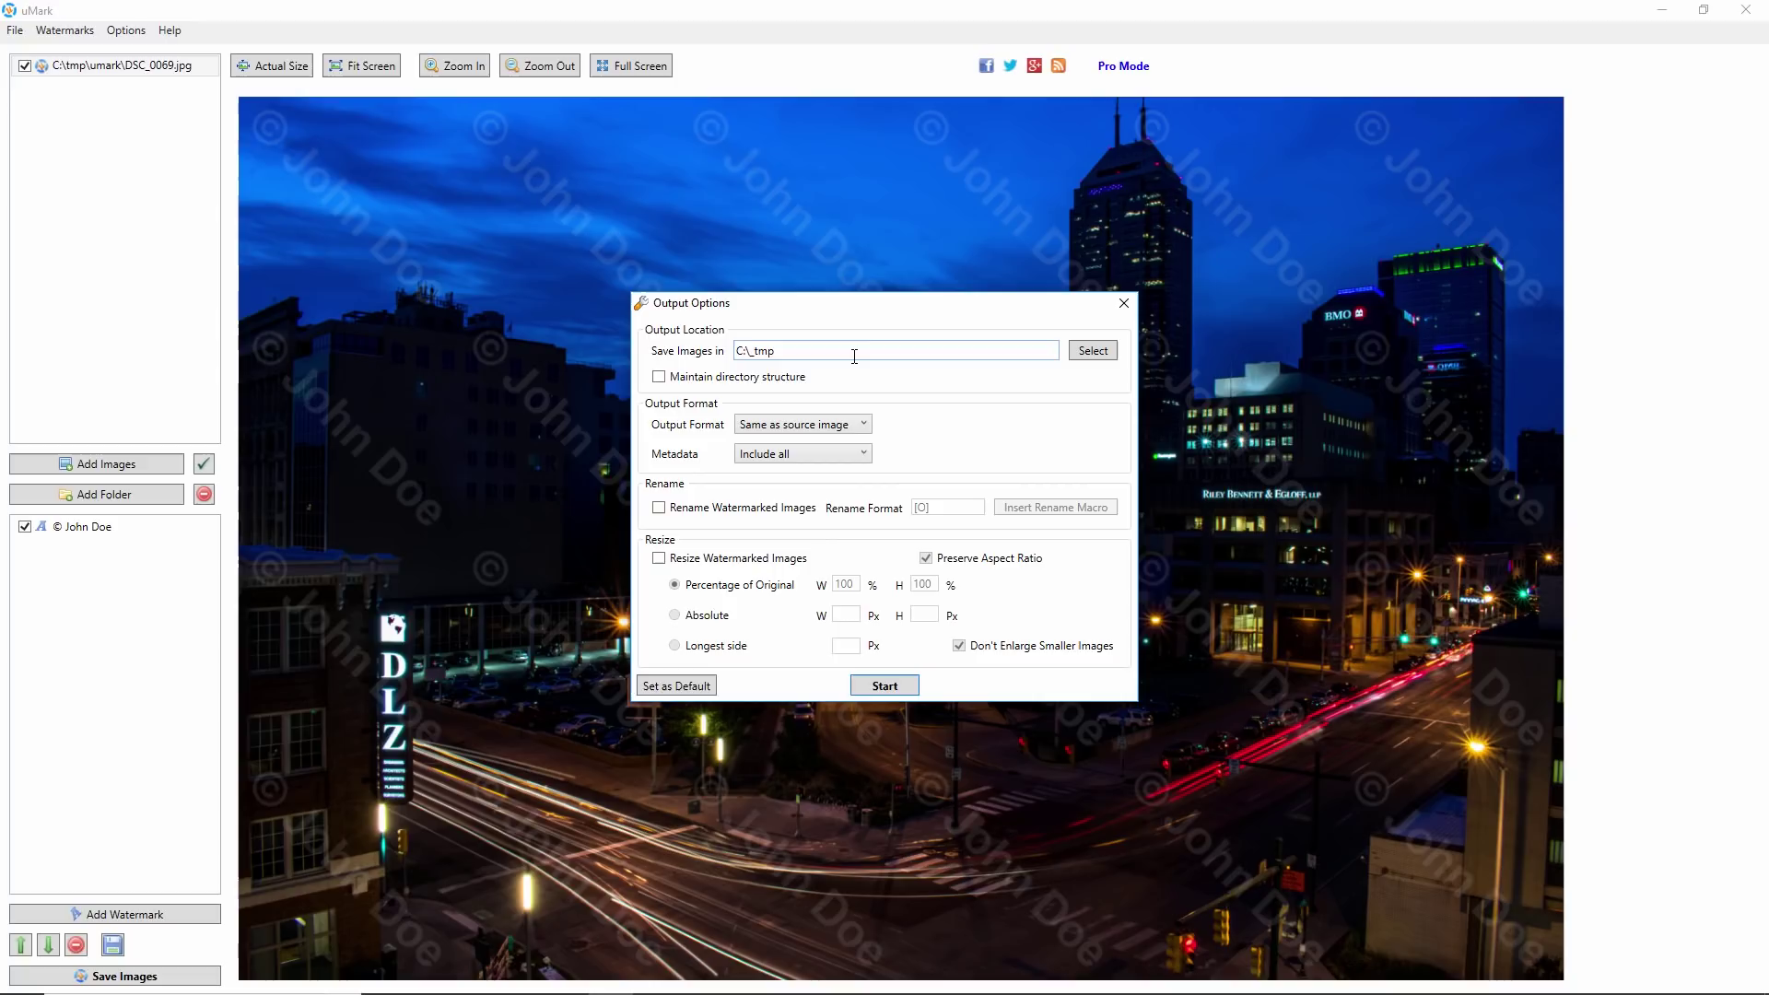
pyautogui.click(1101, 354)
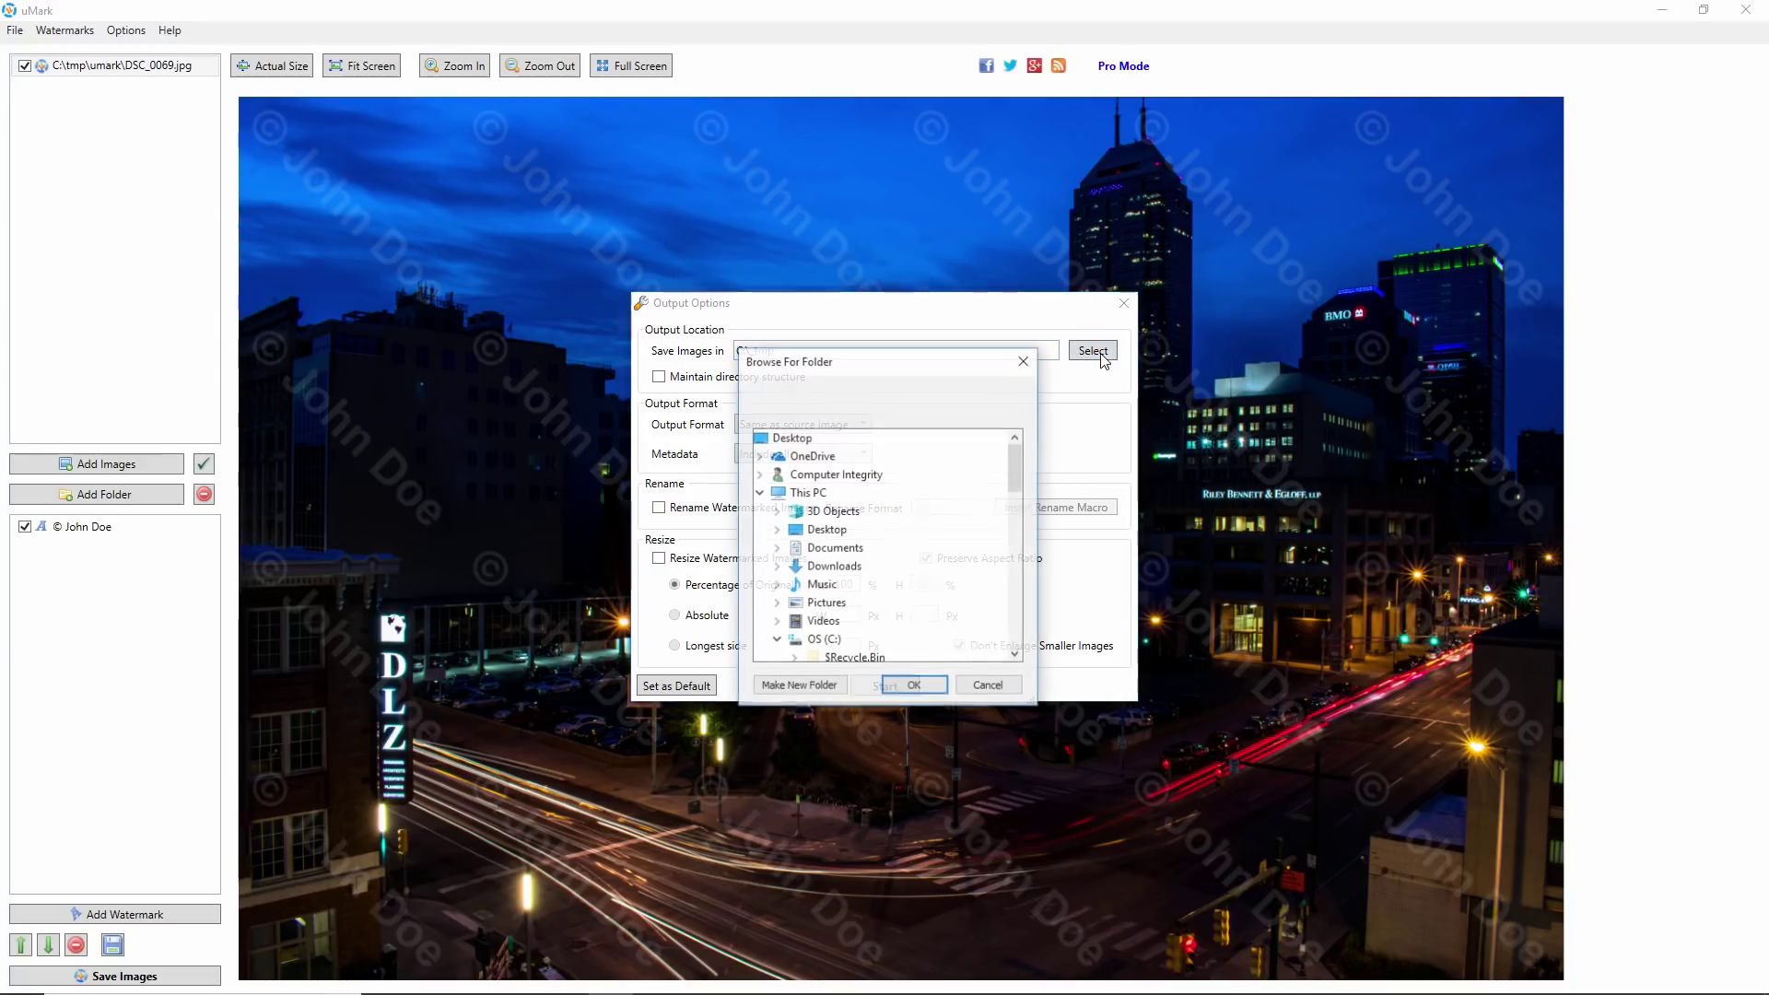
pyautogui.moveTo(1010, 462); pyautogui.dragTo(1012, 511)
pyautogui.click(796, 532)
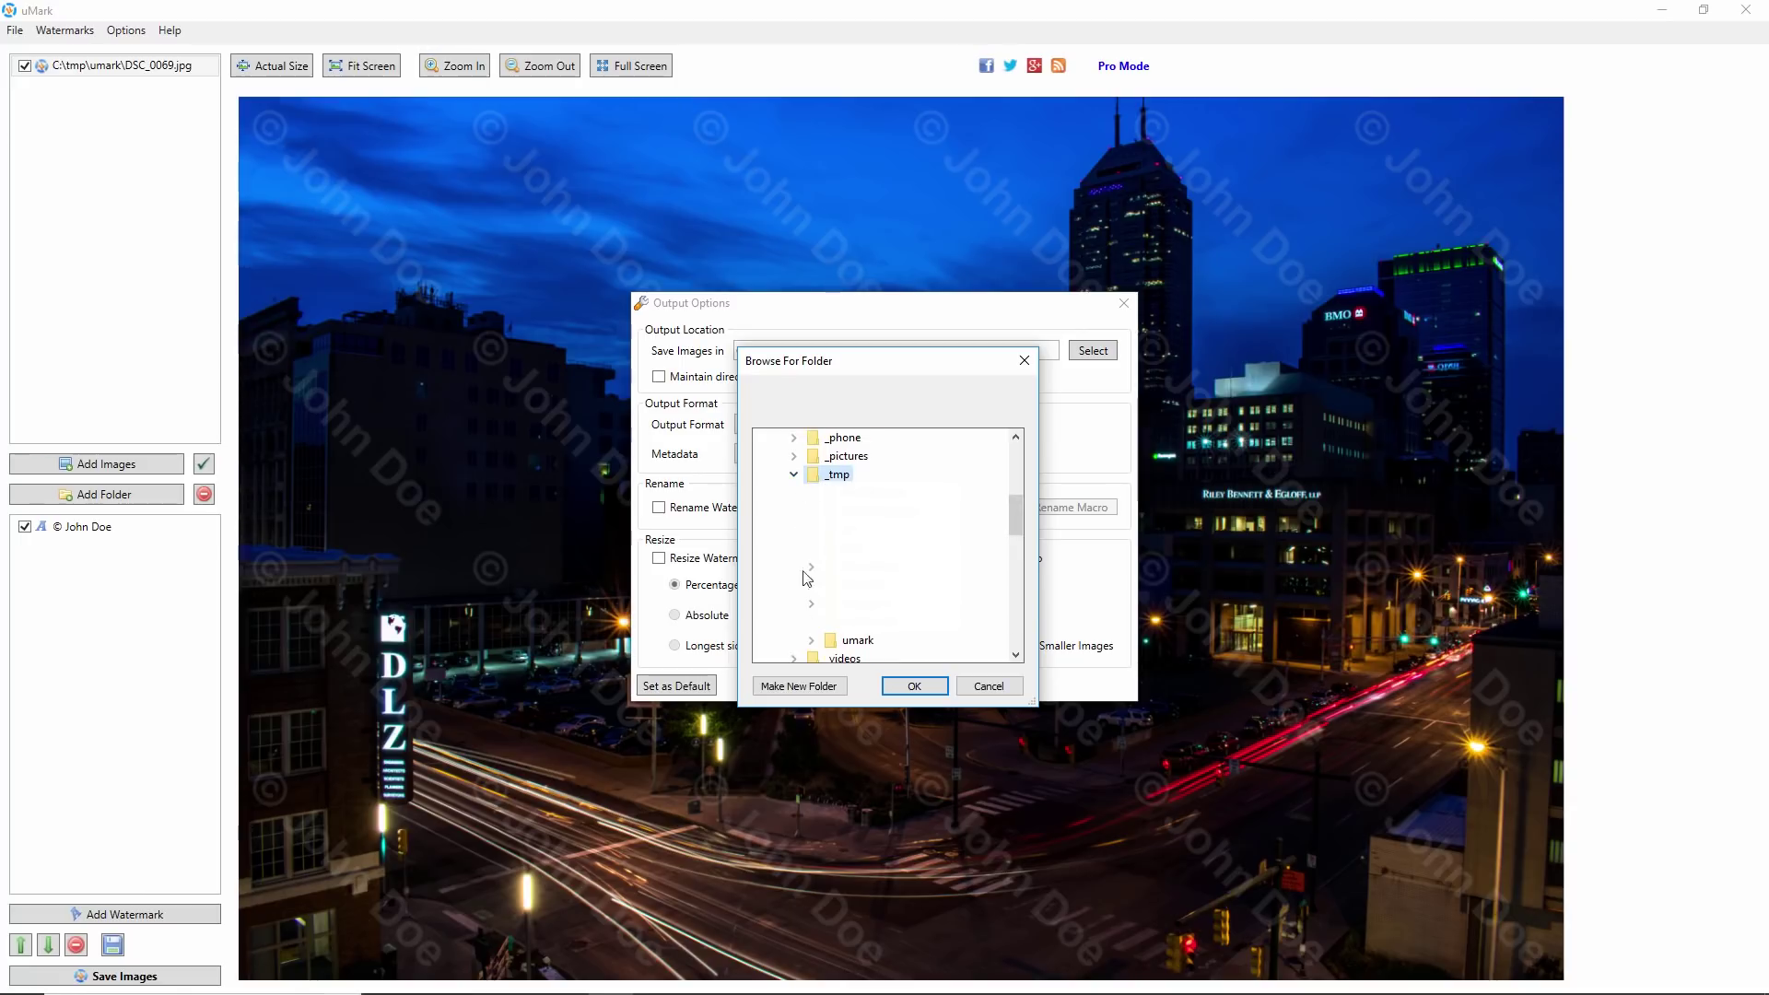
pyautogui.click(811, 641)
pyautogui.click(859, 645)
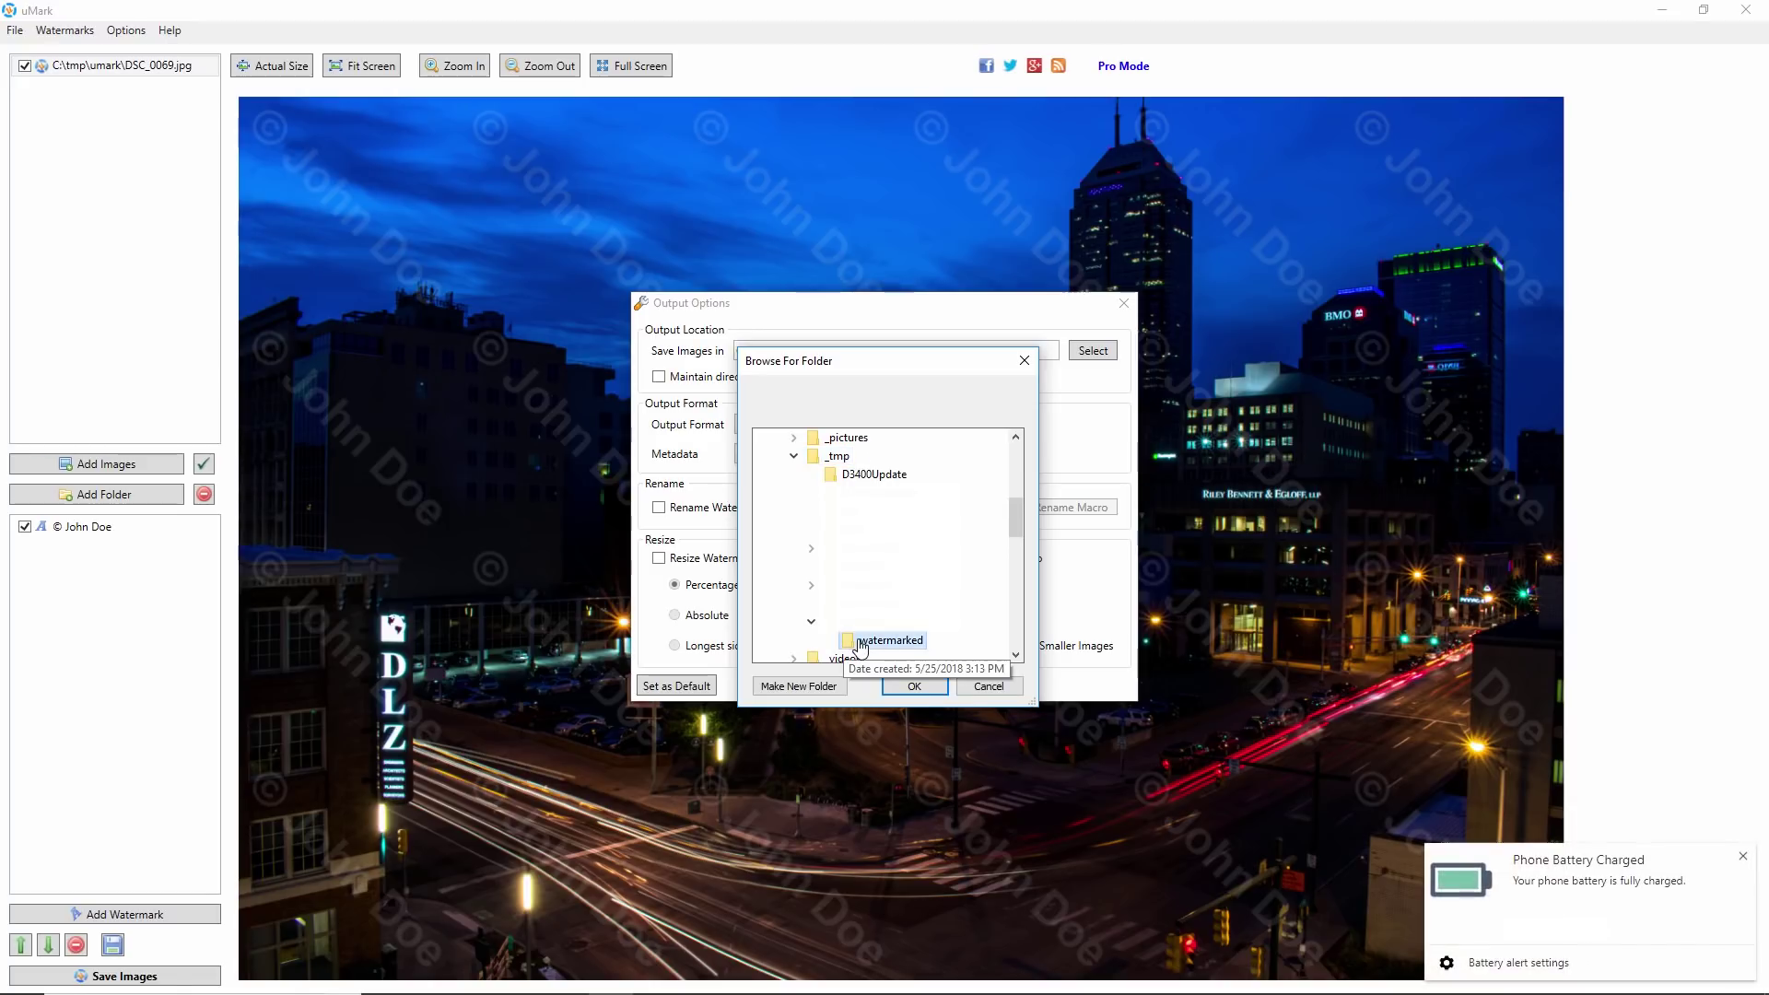
pyautogui.click(925, 692)
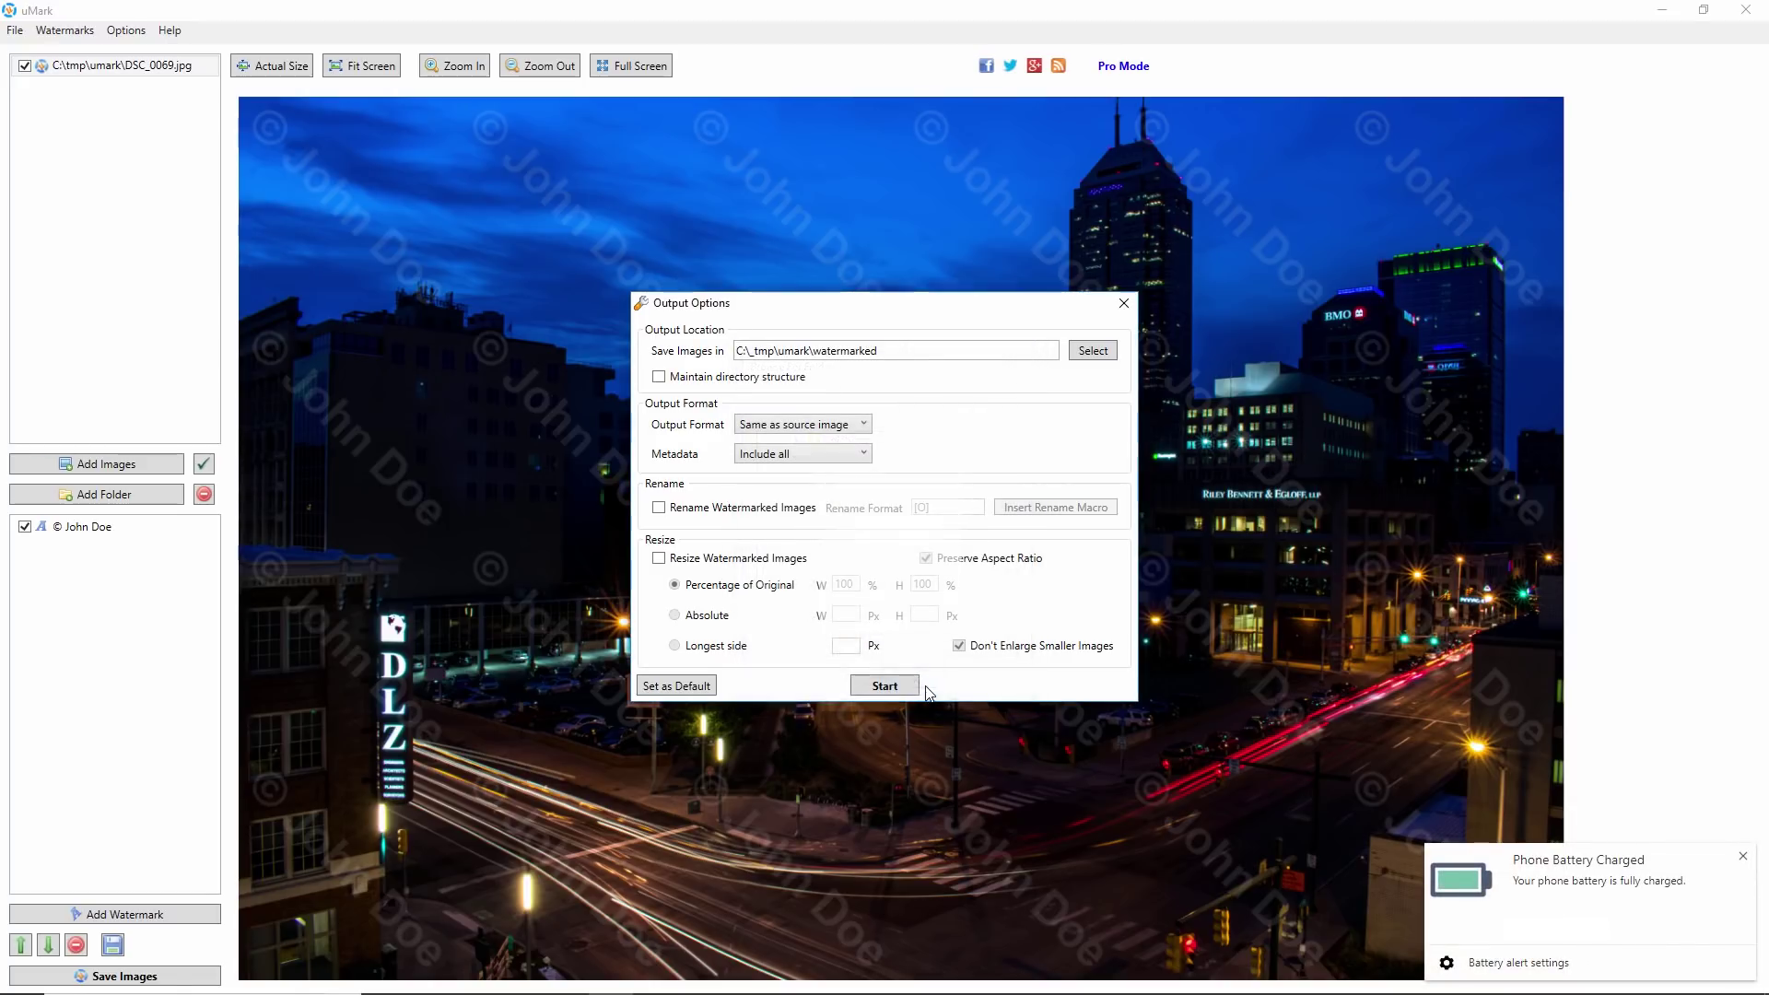
# Dismiss the phone battery notification, save the watermarked image with the current output options, and close the completion message.
pyautogui.click(1744, 861)
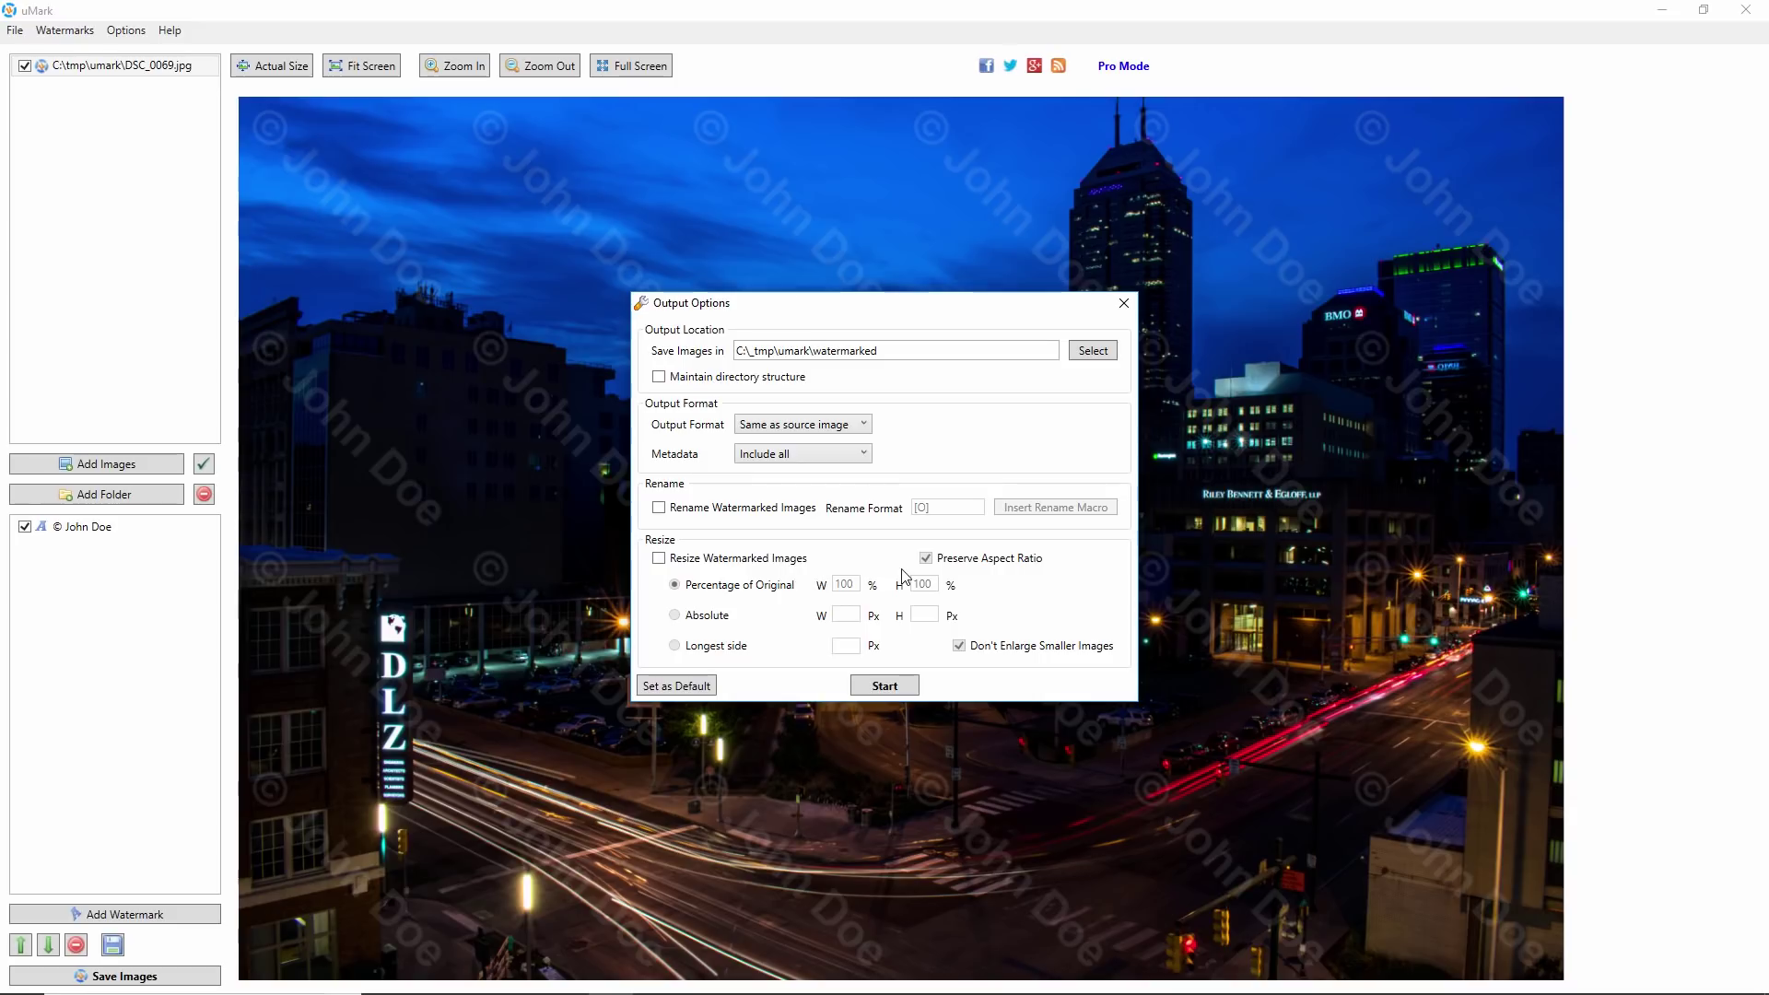
pyautogui.click(903, 688)
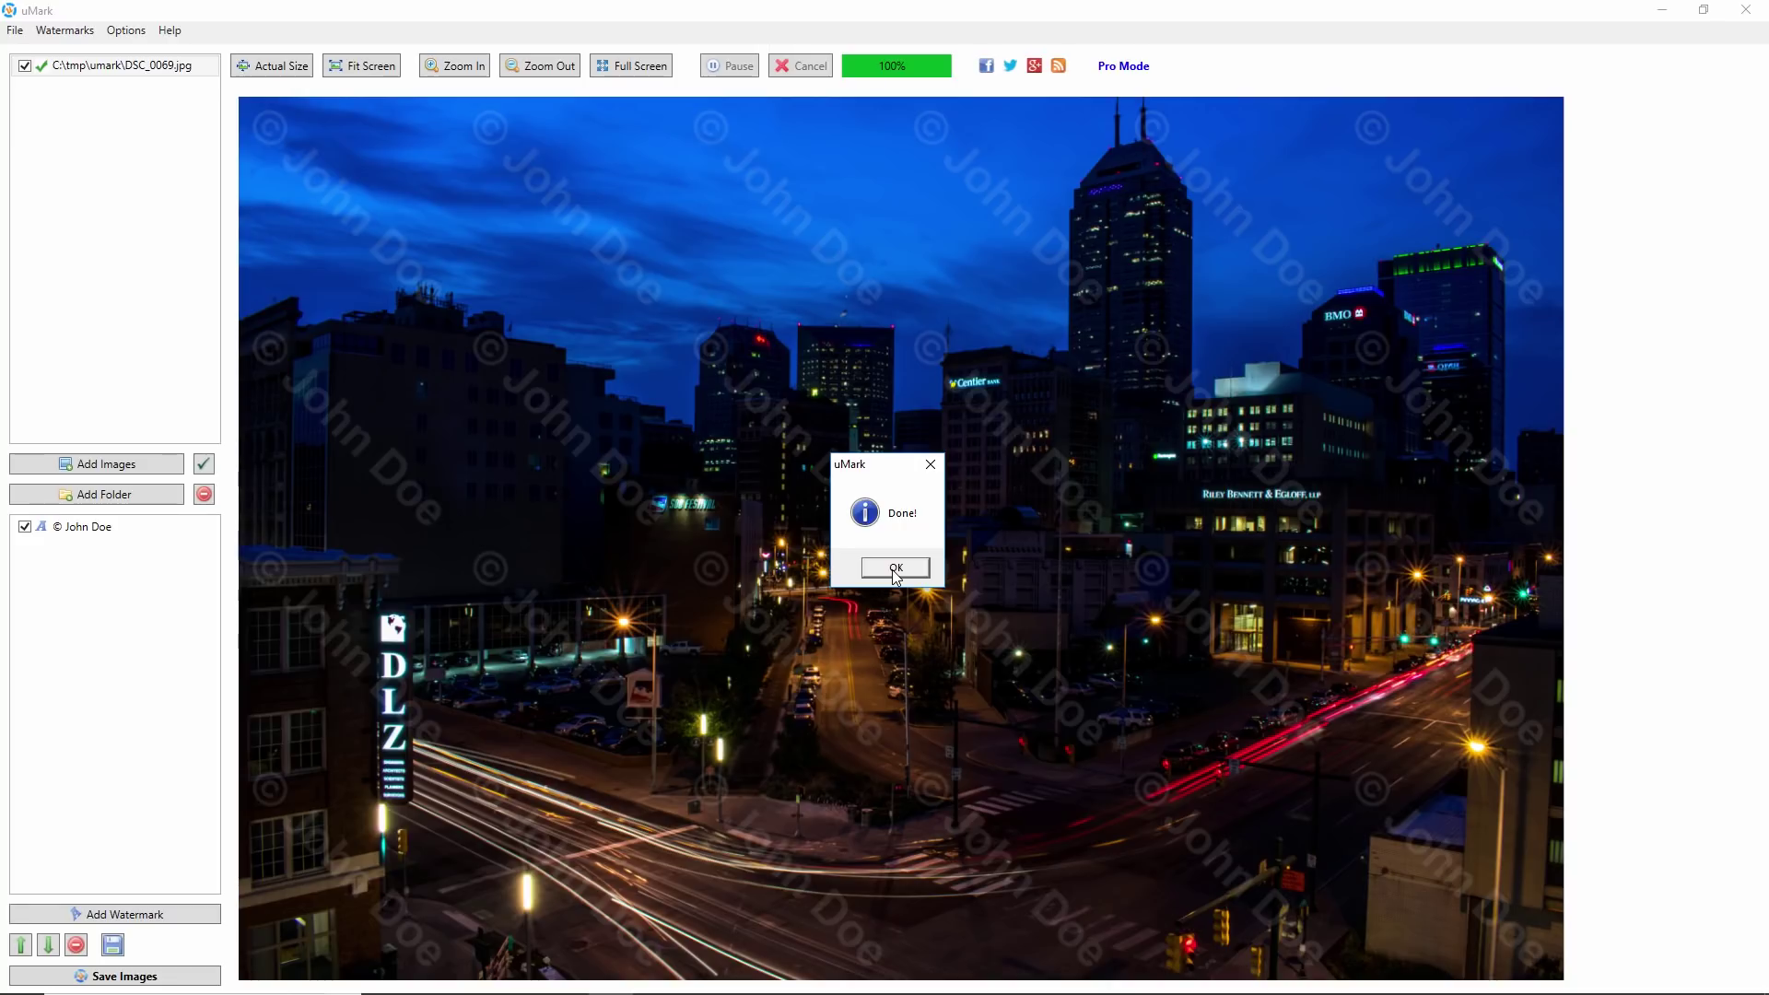
pyautogui.click(894, 567)
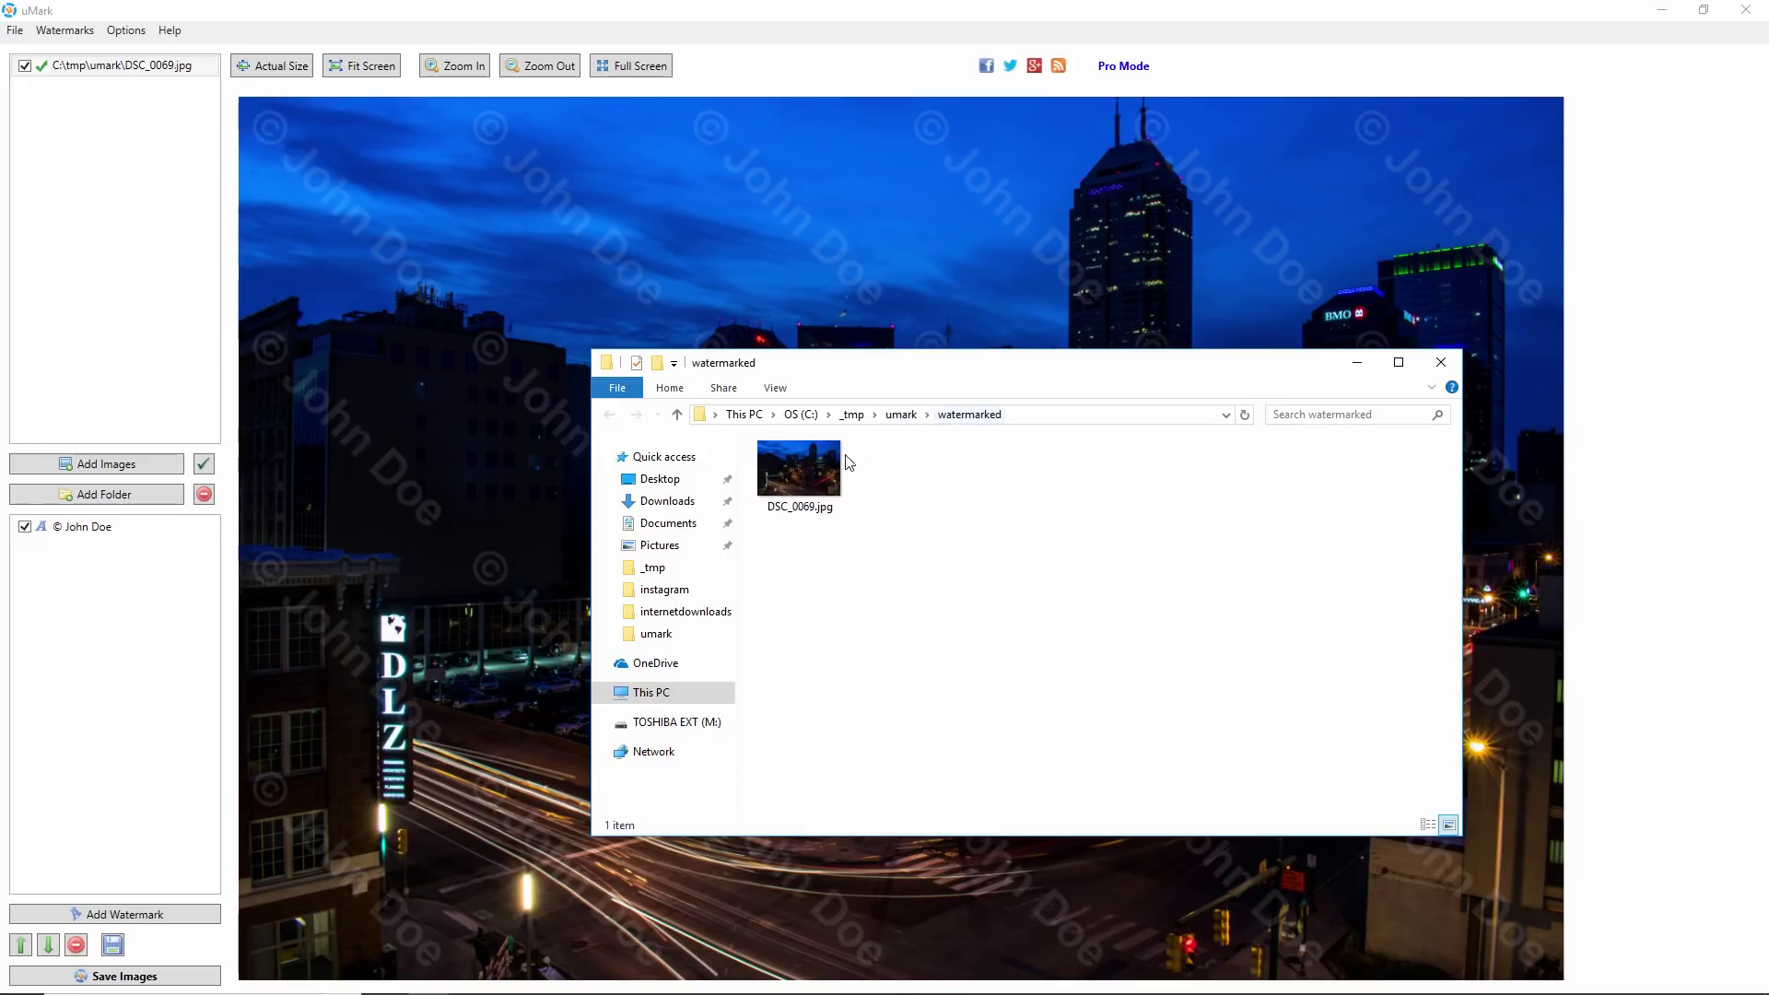
# Minimize uMark and open the saved DSC_0069.jpg from the watermarked folder to check the watermark.
pyautogui.moveTo(802, 480)
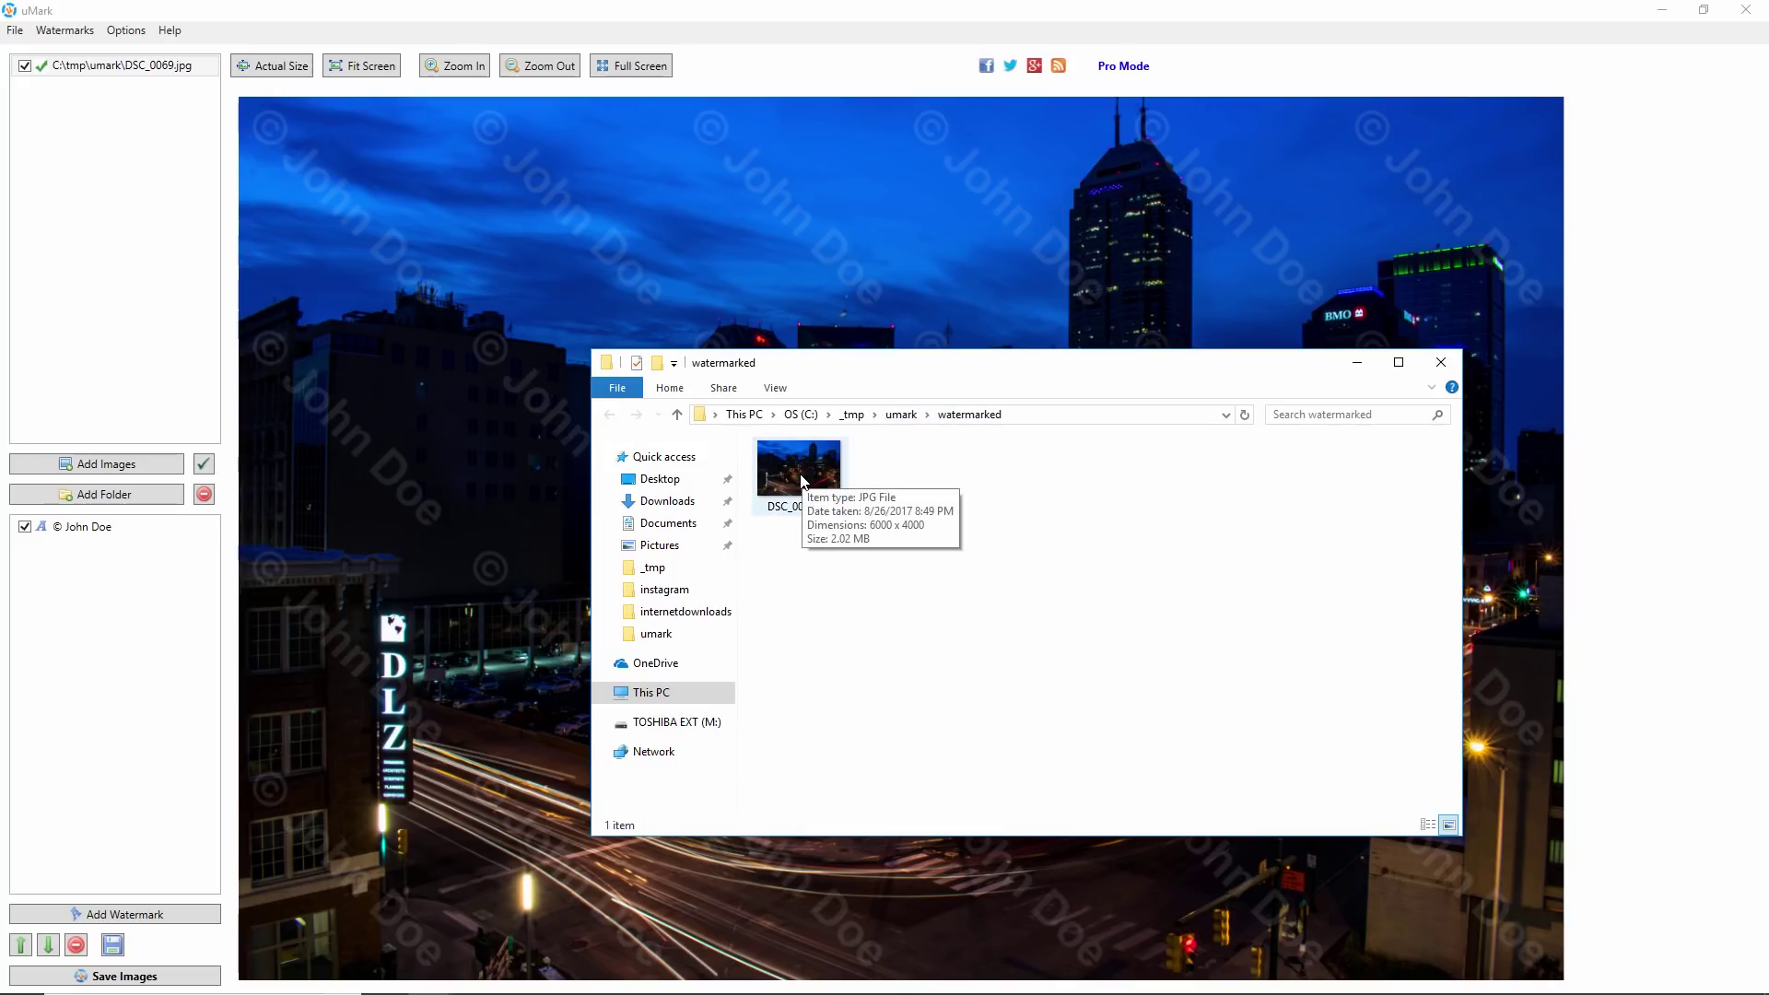
pyautogui.click(1665, 14)
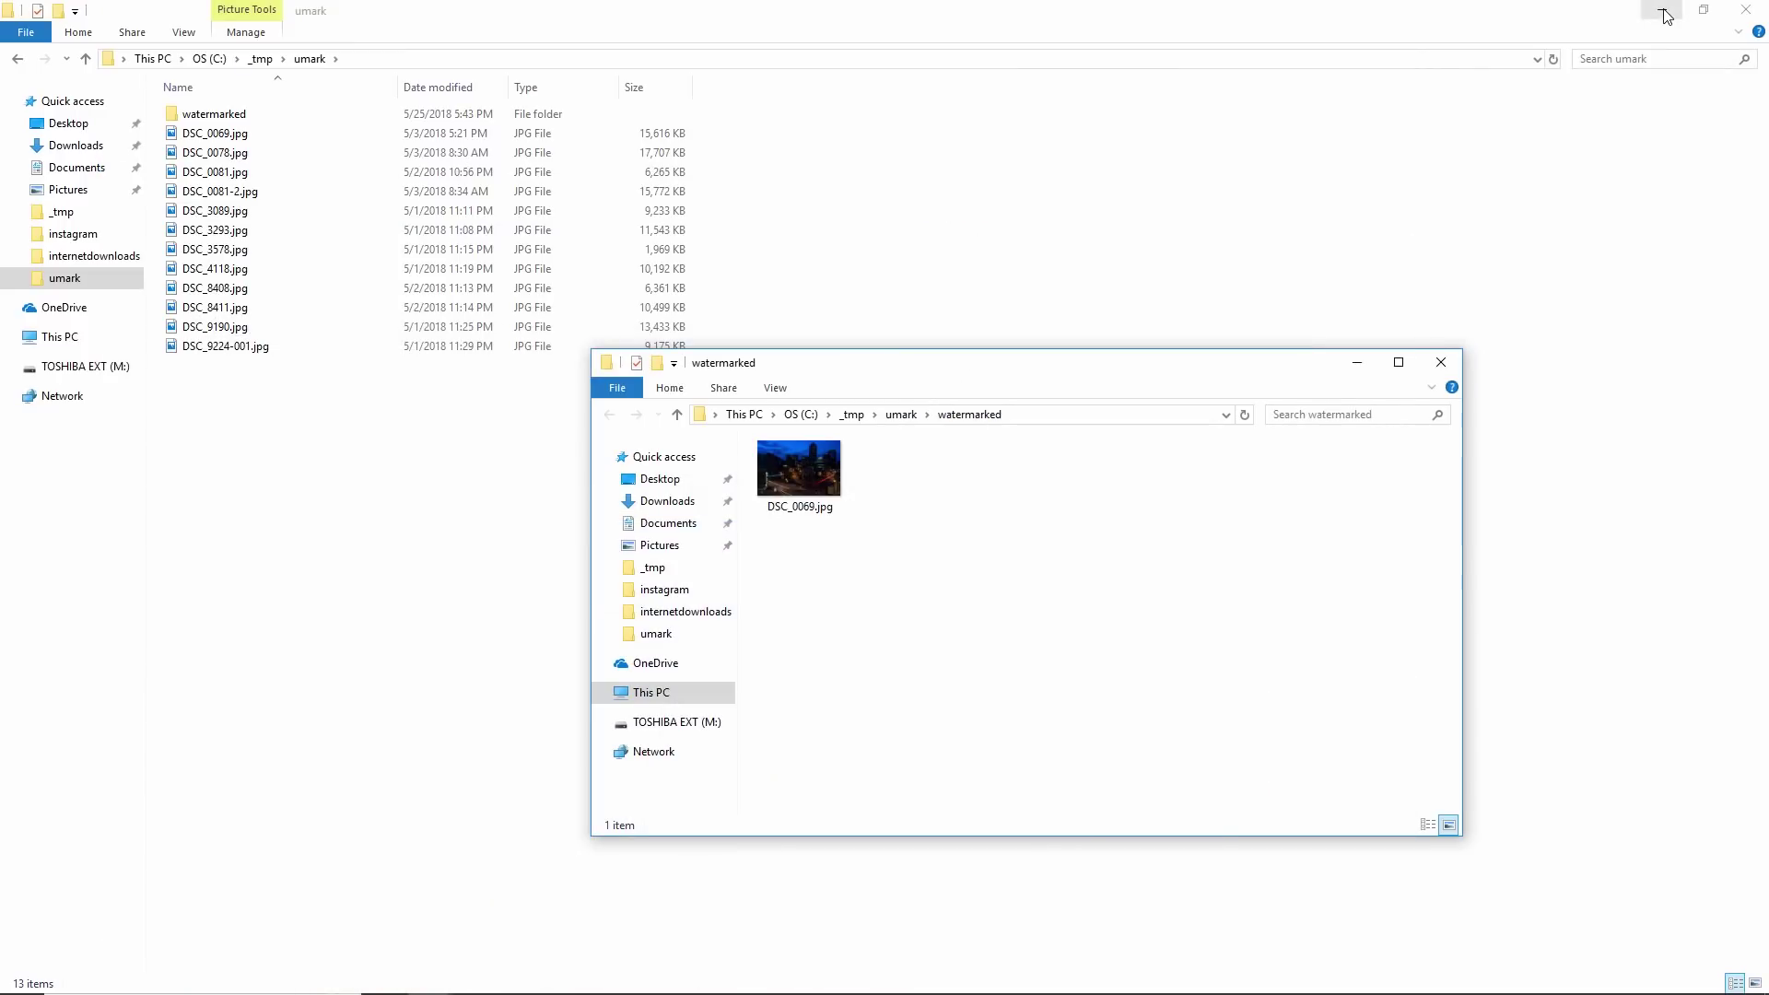
pyautogui.doubleClick(799, 487)
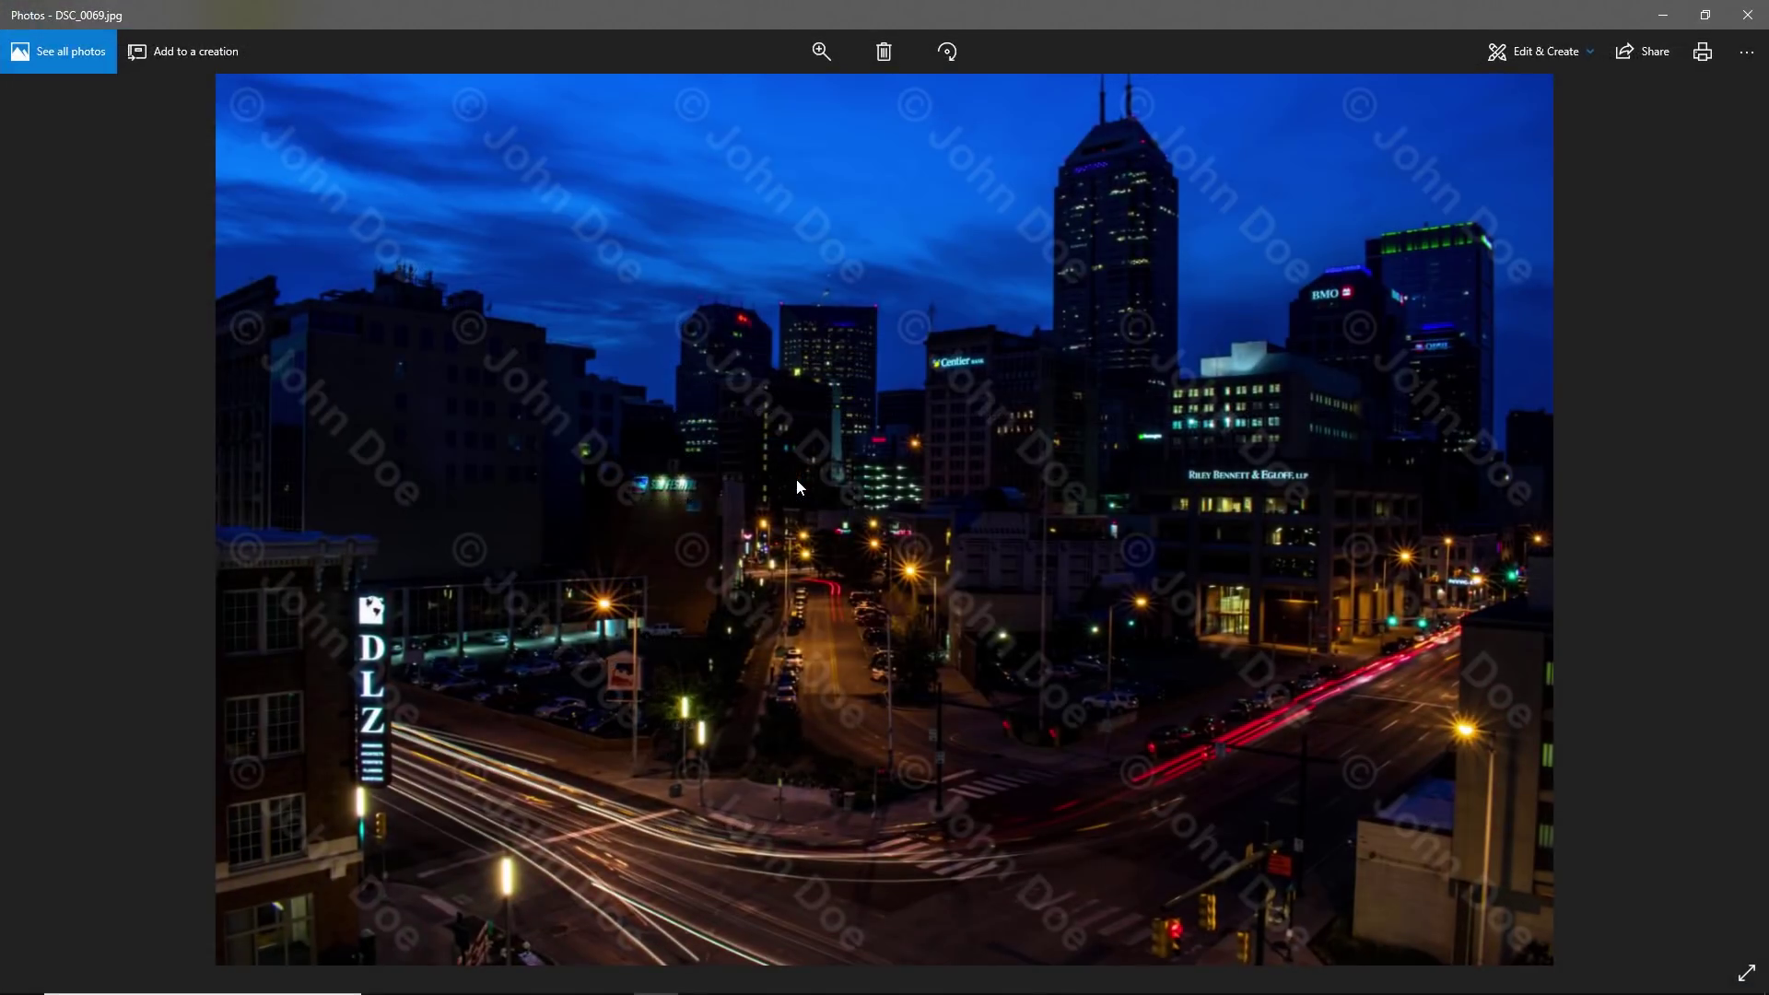